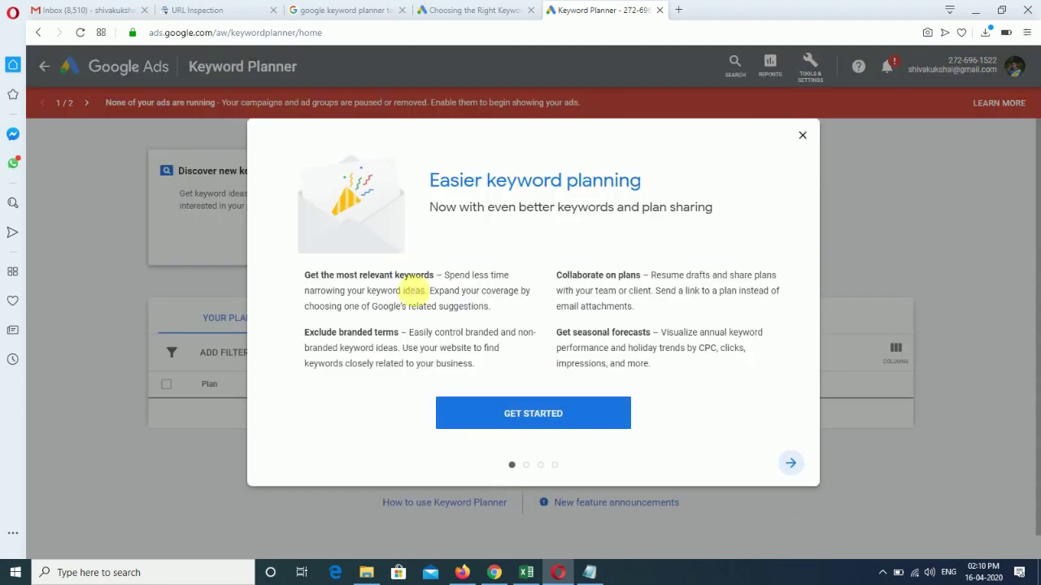
# Dismiss the Keyword Planner introduction and open the Discover new keywords form
pyautogui.click(573, 418)
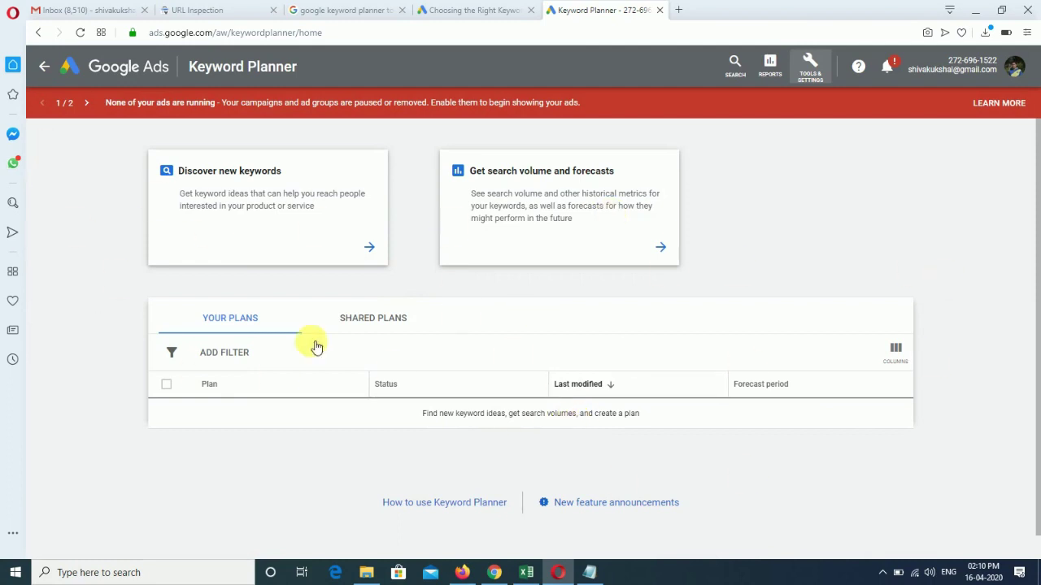
pyautogui.moveTo(167, 150); pyautogui.dragTo(794, 202)
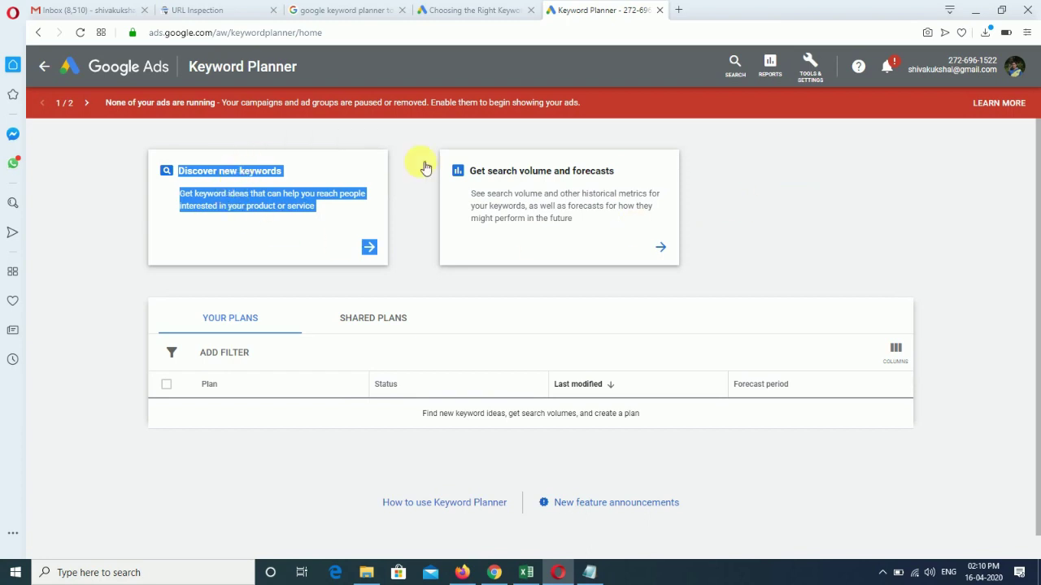
pyautogui.click(765, 185)
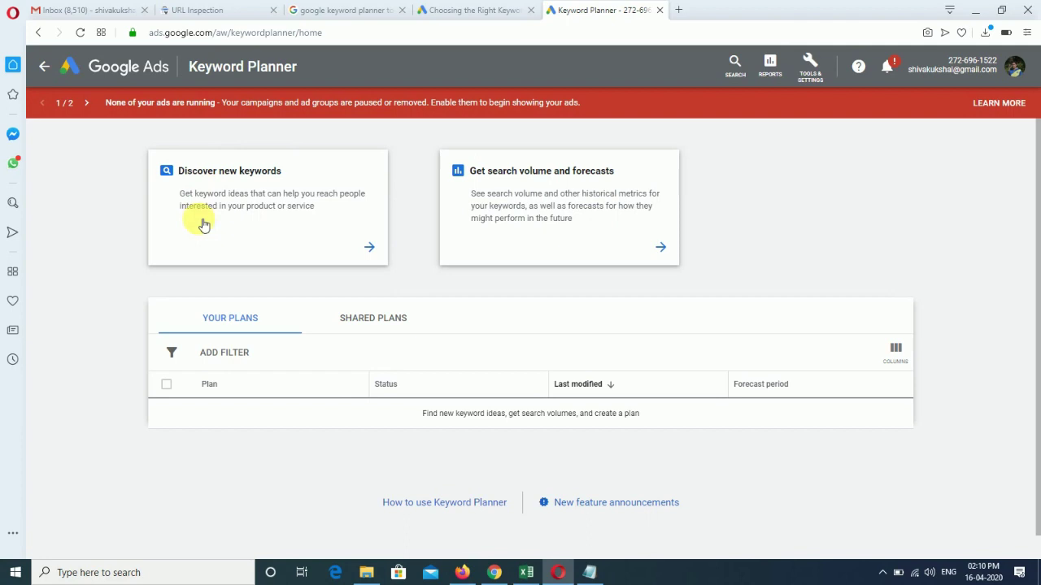
pyautogui.click(179, 233)
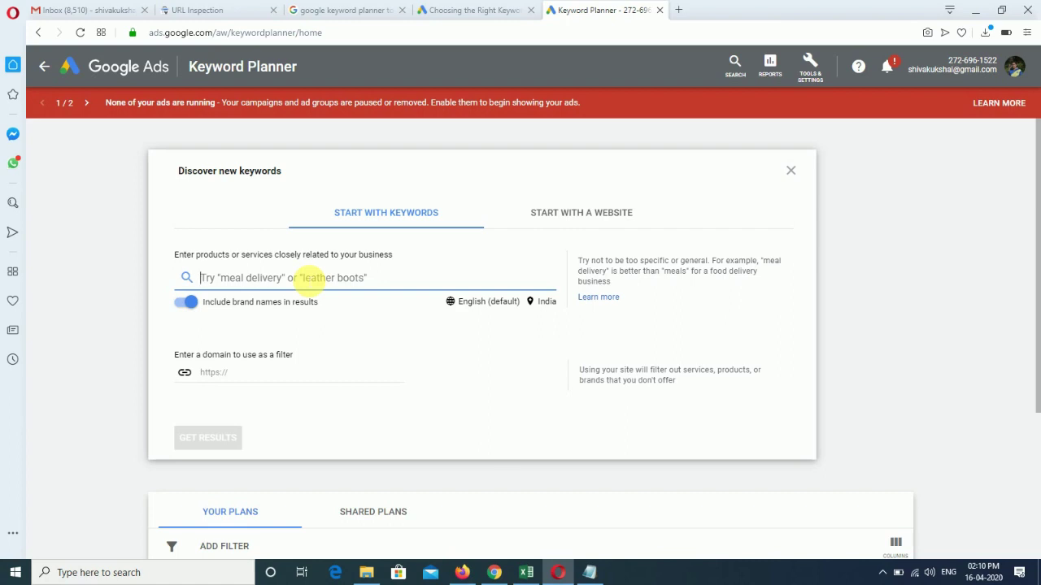
pyautogui.write('smart')
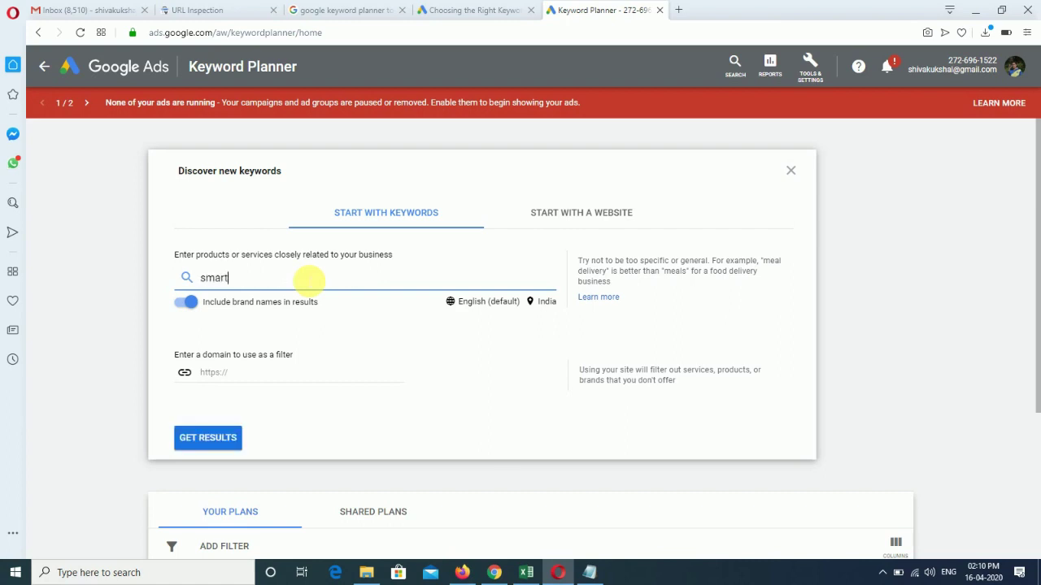
pyautogui.write('m')
pyautogui.press('BackSpace')
pyautogui.press('BackSpace')
pyautogui.write('r')
pyautogui.press('BackSpace')
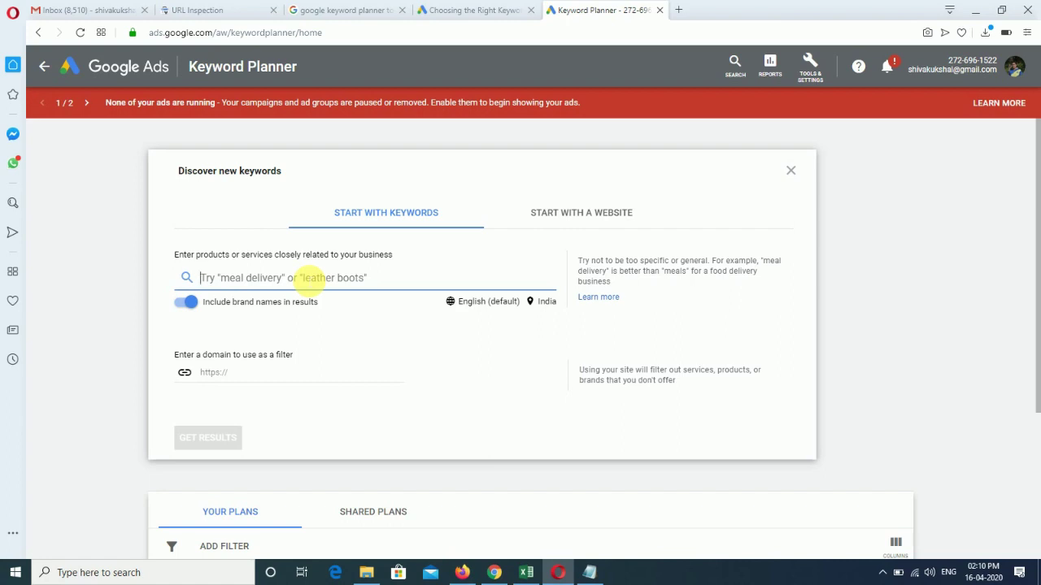
# Get keyword ideas for "laptop" after checking the targeted location and closing it without edits
pyautogui.write('laptop')
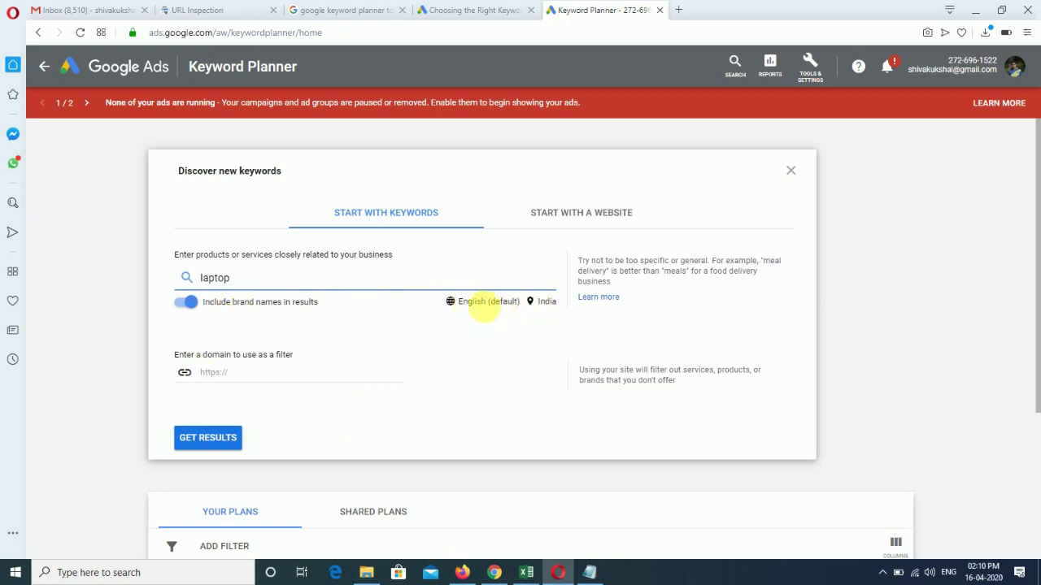
pyautogui.click(546, 303)
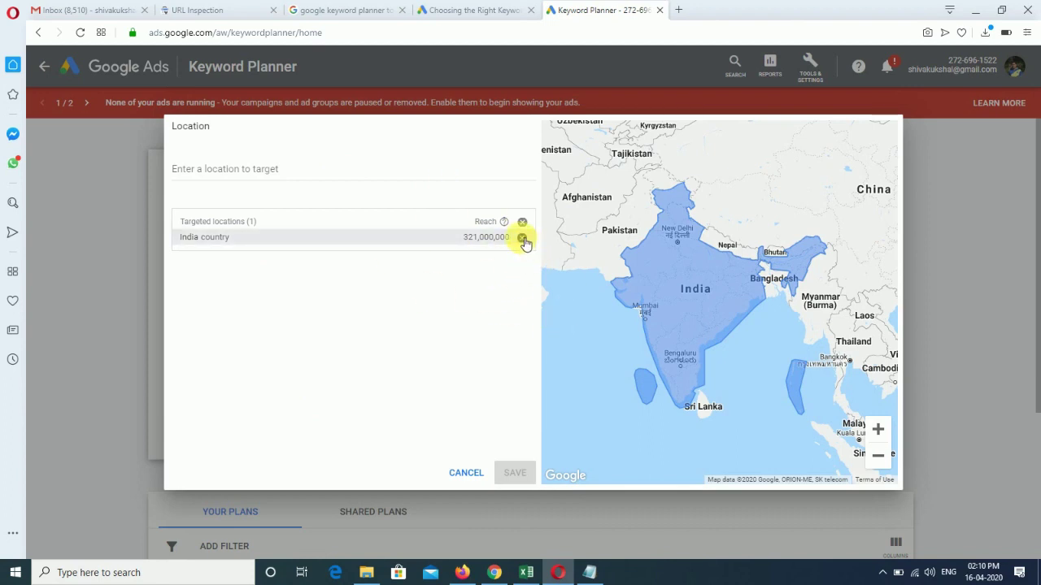
pyautogui.click(362, 168)
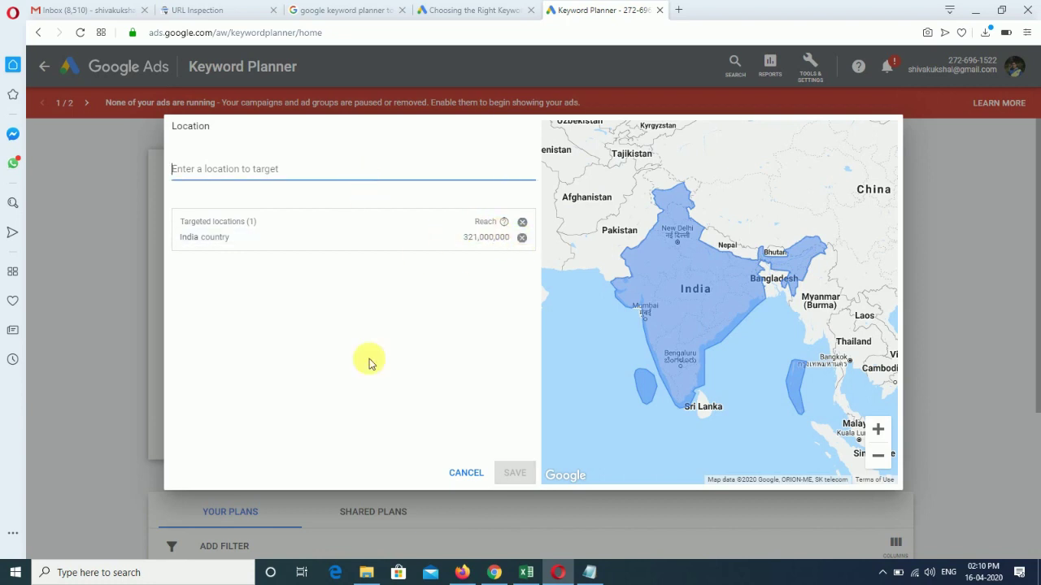
pyautogui.click(481, 473)
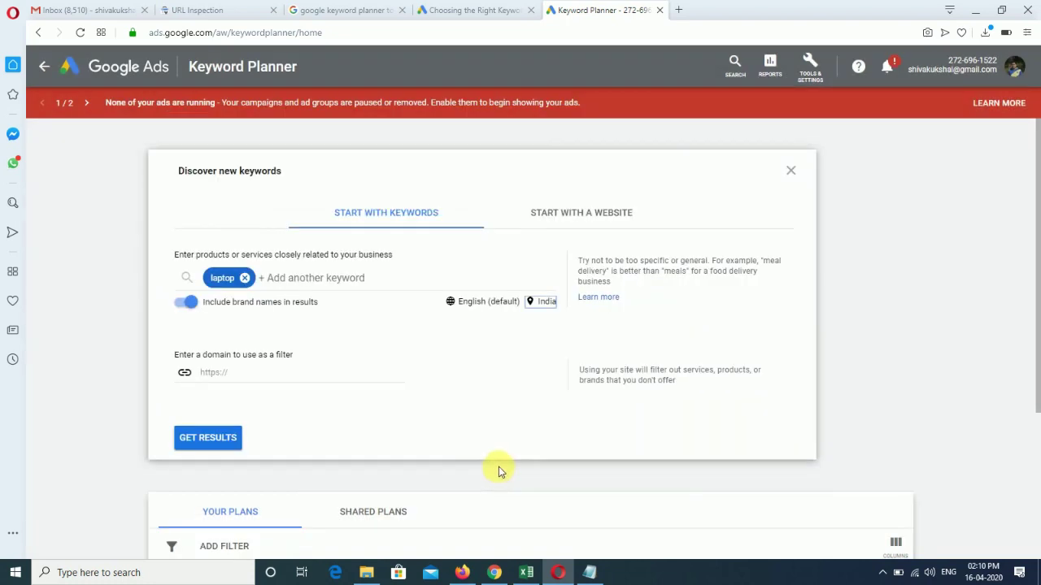
pyautogui.click(213, 438)
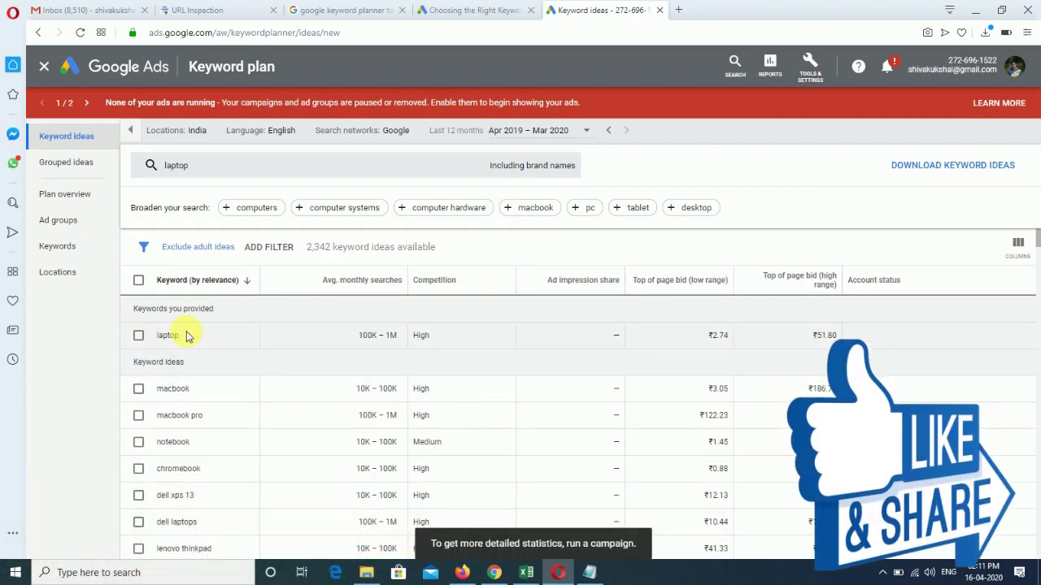
# Review the average monthly searches and competition of the provided keyword "laptop"
pyautogui.moveTo(193, 336); pyautogui.dragTo(155, 335)
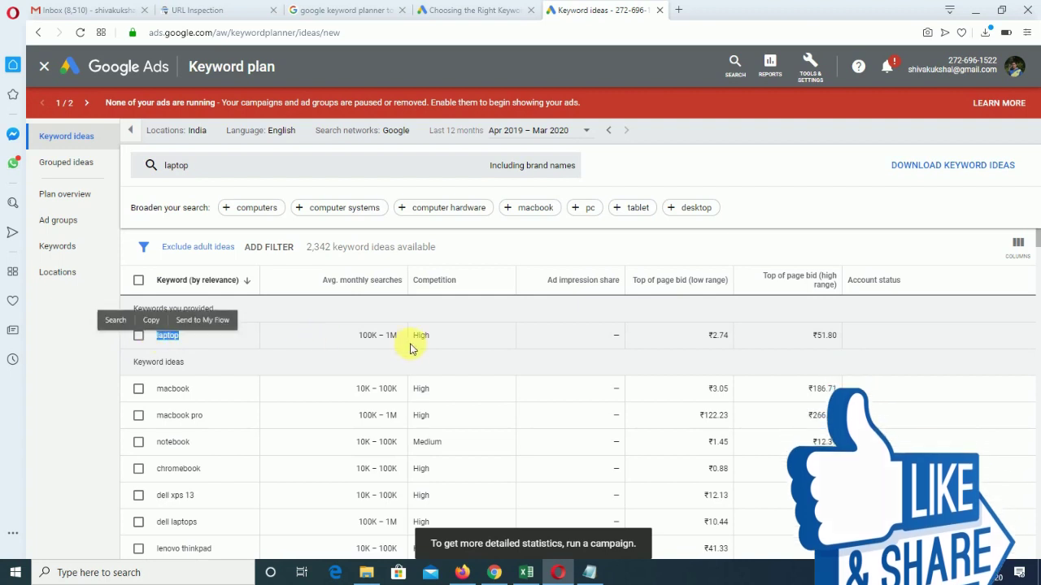
pyautogui.click(448, 332)
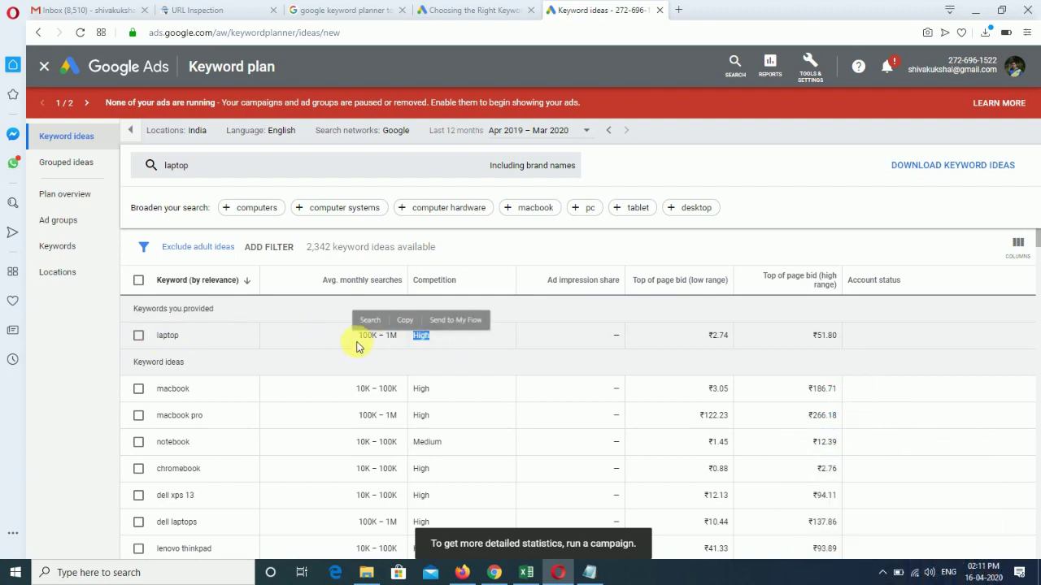
pyautogui.moveTo(423, 336); pyautogui.dragTo(458, 346)
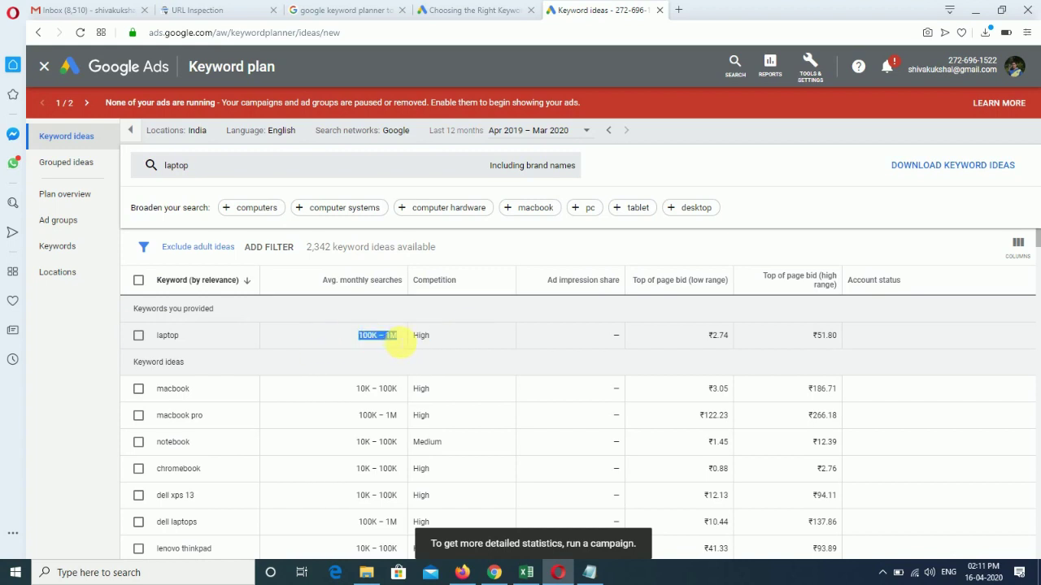
pyautogui.click(473, 341)
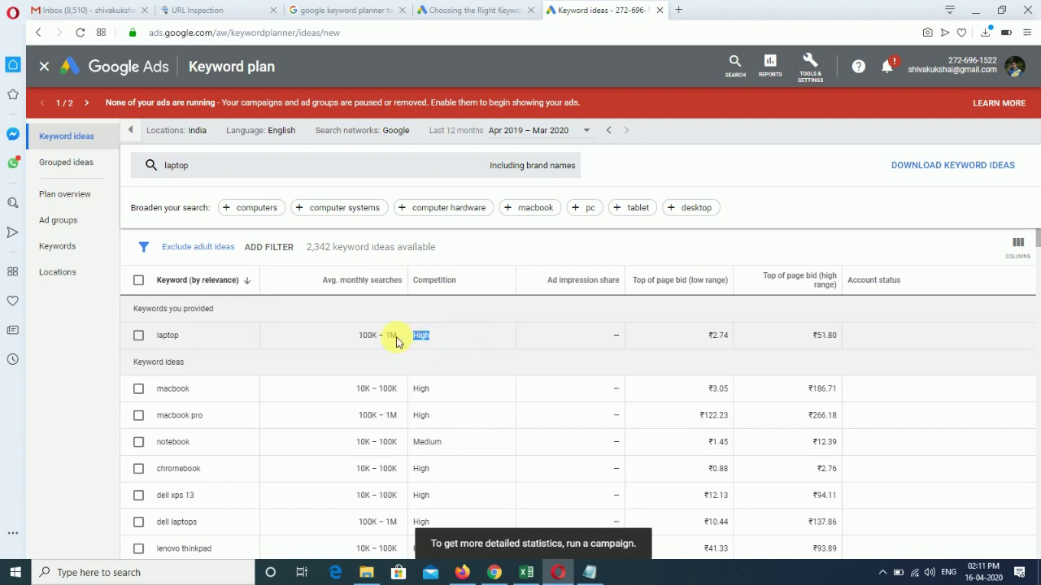
# Copy the keyword "laptop" from the keywords provided
pyautogui.click(170, 342)
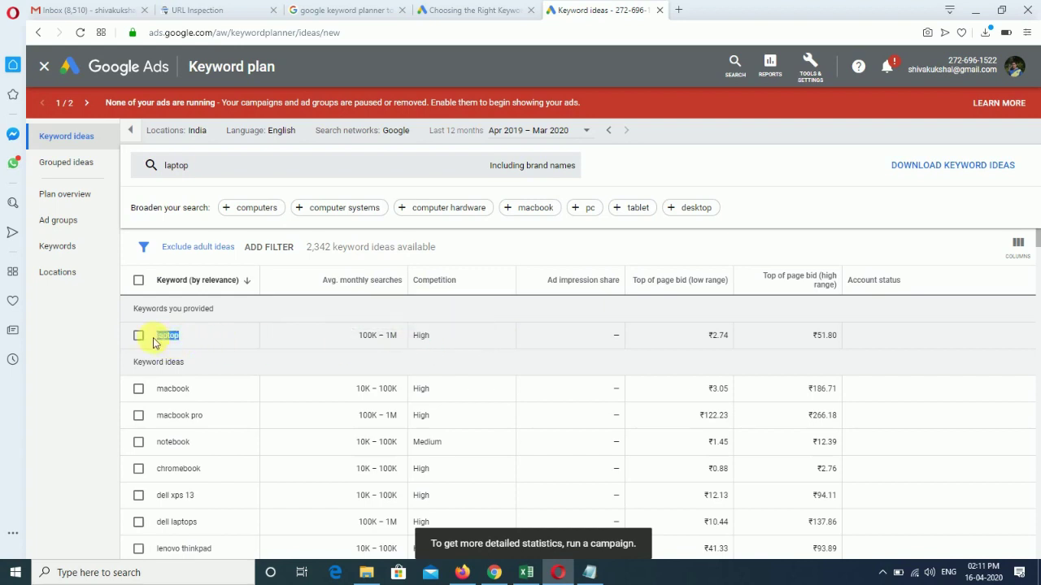
pyautogui.rightClick(169, 333)
pyautogui.click(200, 376)
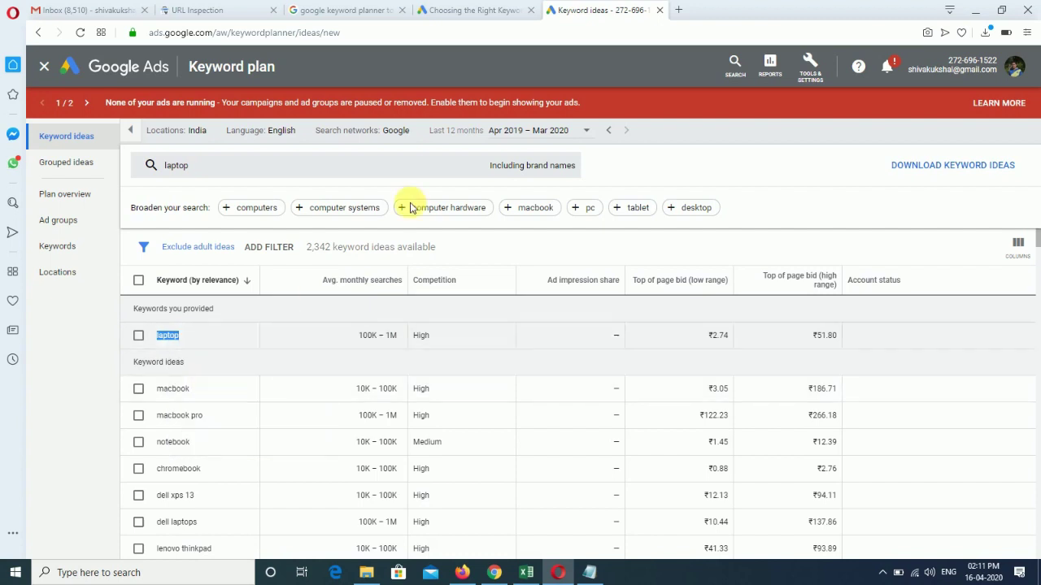
# Search Google in a new browser tab for the exact phrase "laptop" in quotation marks and check its number of results
pyautogui.click(679, 10)
pyautogui.write('google keyword planner tool')
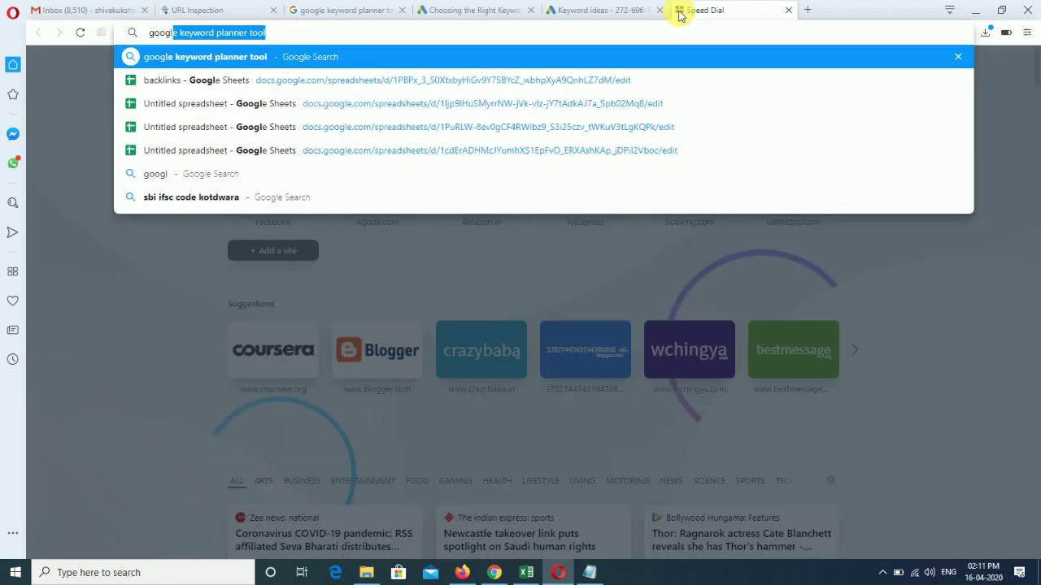
pyautogui.press('Return')
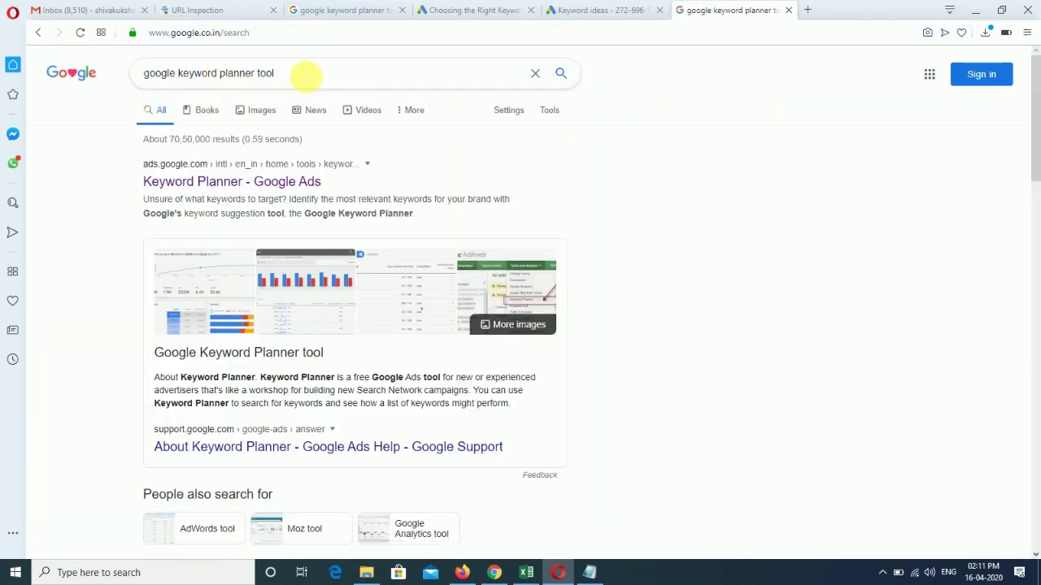
pyautogui.moveTo(302, 74); pyautogui.dragTo(11, 65)
pyautogui.press('BackSpace')
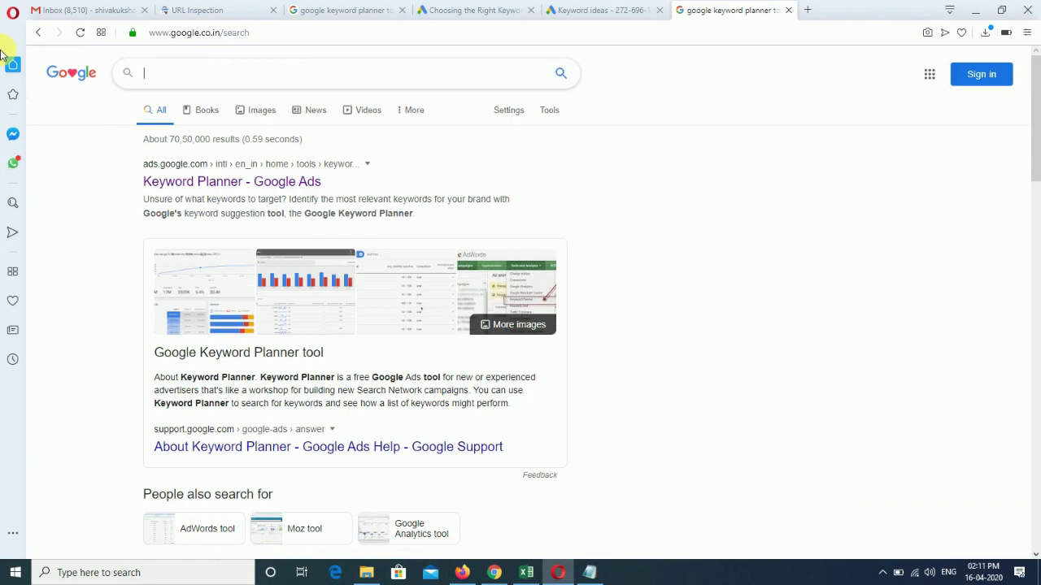
pyautogui.write('"laptop')
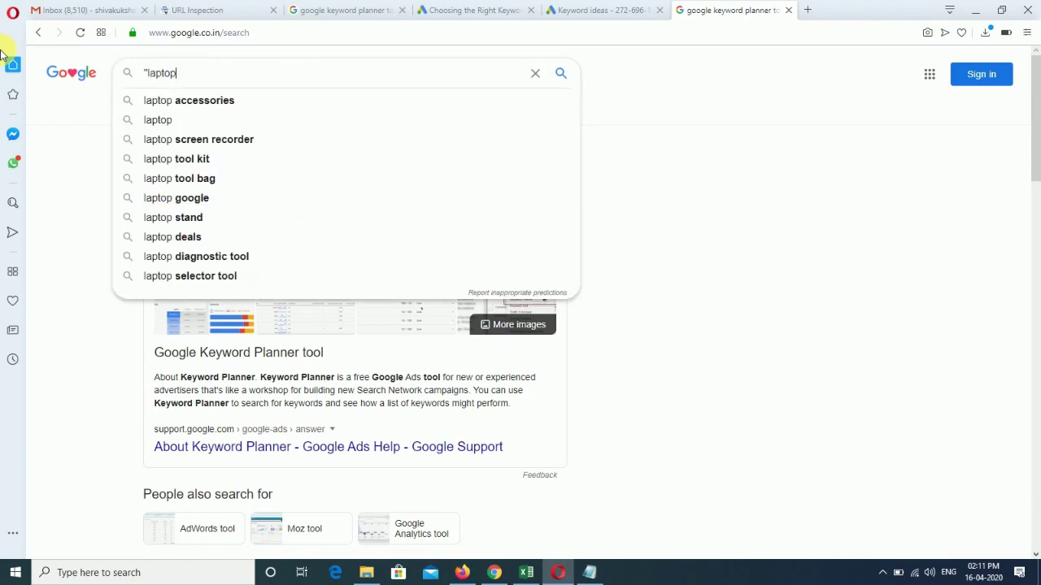
pyautogui.write('"')
pyautogui.press('Return')
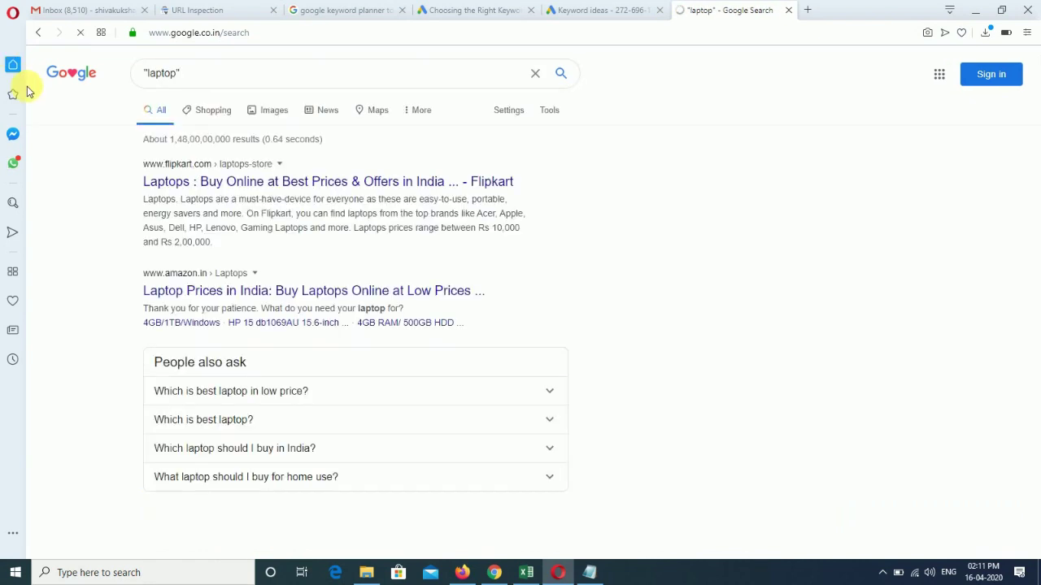
pyautogui.moveTo(230, 139); pyautogui.dragTo(169, 140)
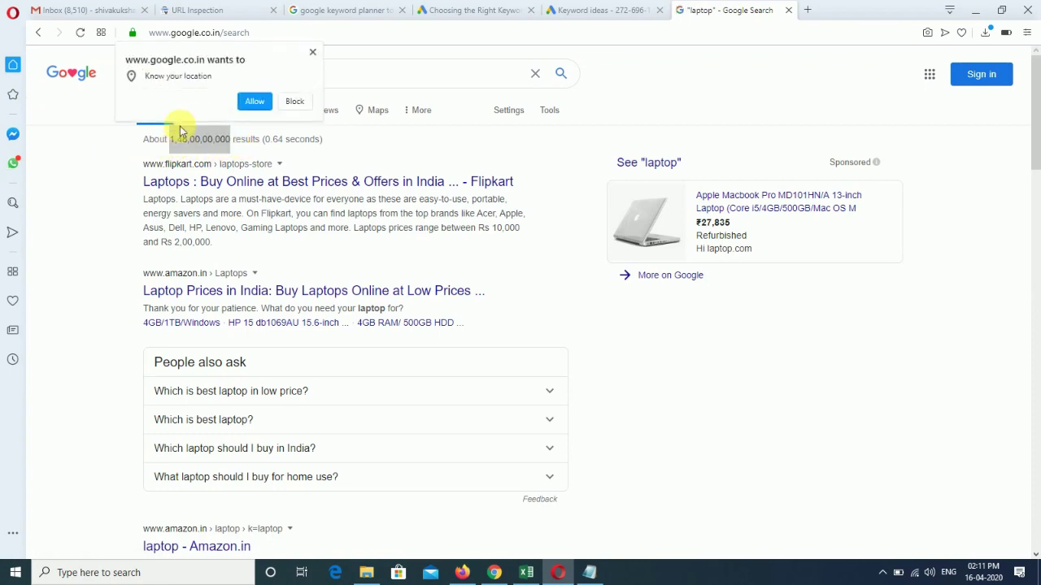
pyautogui.click(309, 52)
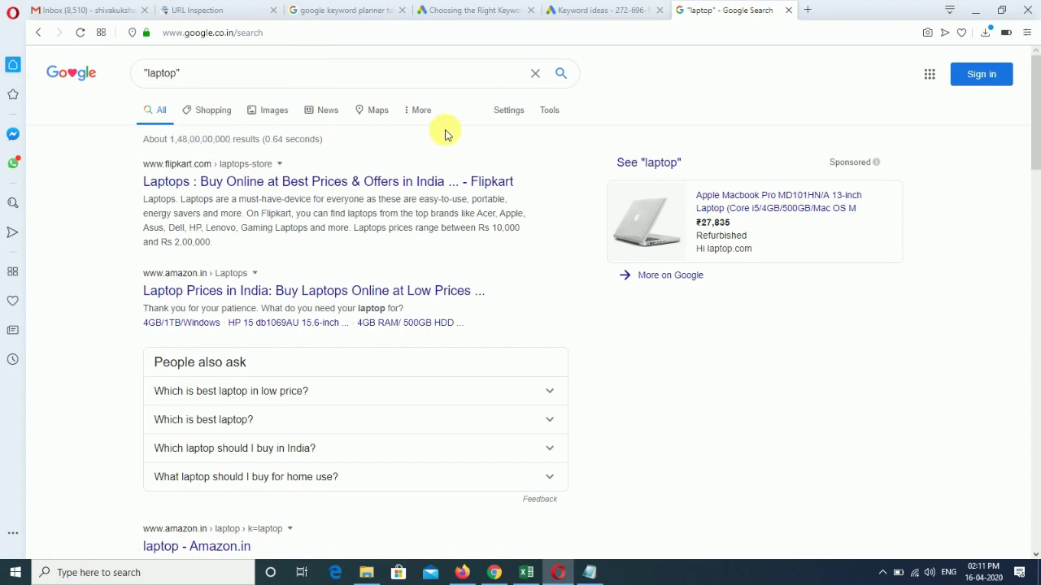
# Return to the Keyword Planner ideas and compare the competition levels of the suggested laptop keywords
pyautogui.click(620, 9)
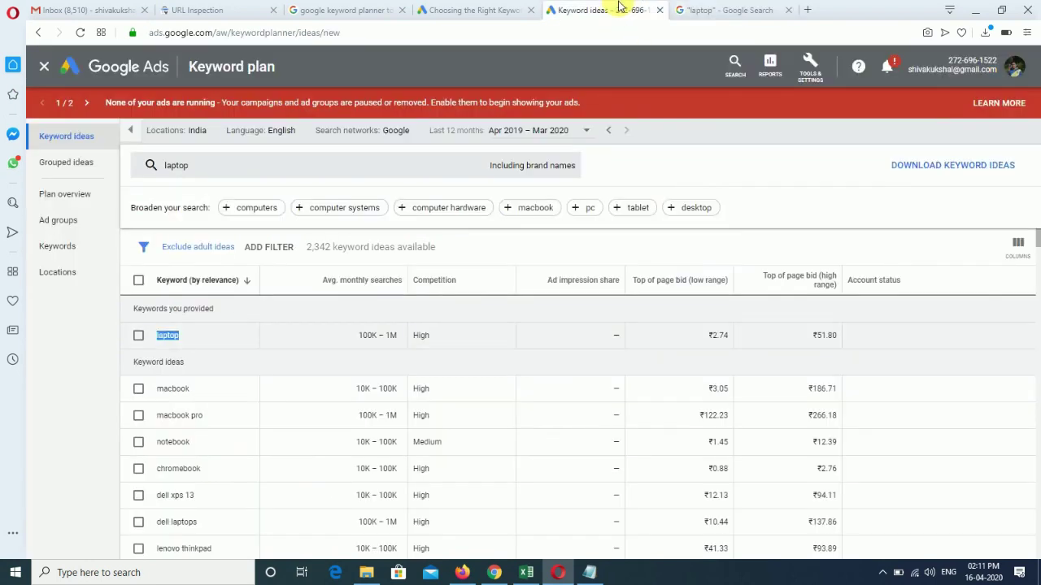
pyautogui.scroll(-2, 474, 371)
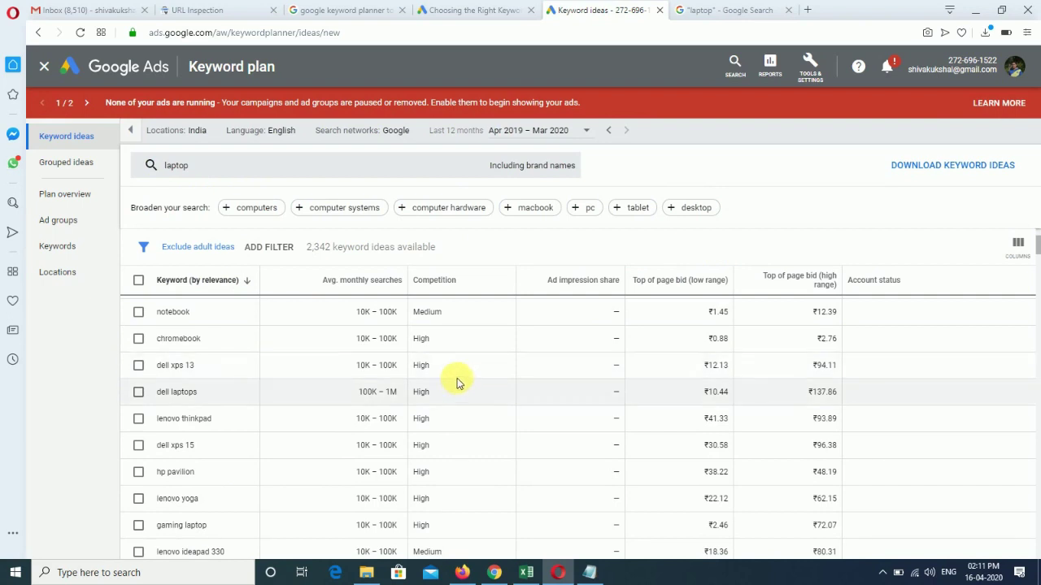
pyautogui.scroll(-2, 457, 374)
pyautogui.scroll(-4, 443, 367)
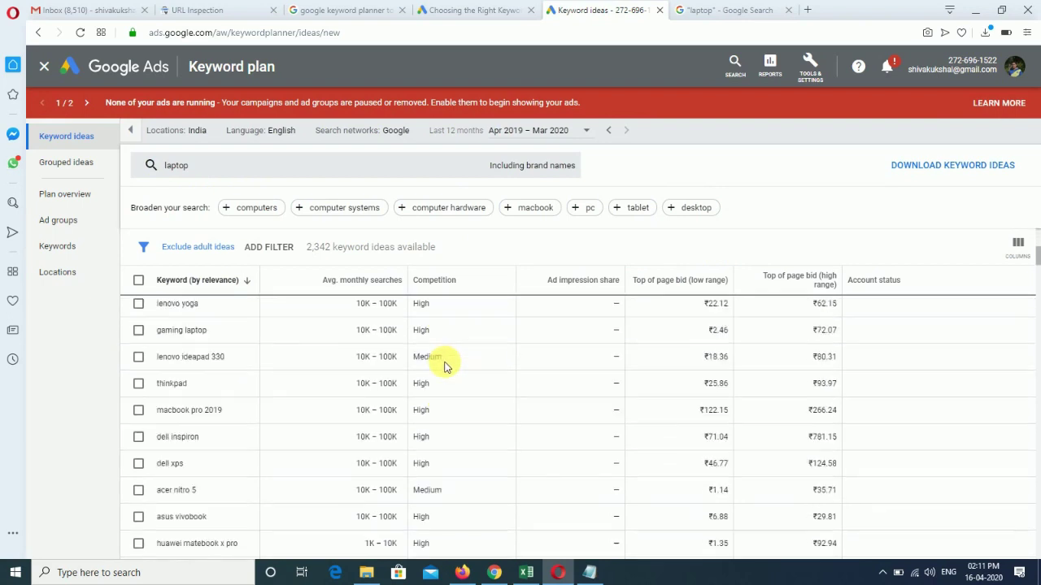
pyautogui.scroll(7, 447, 378)
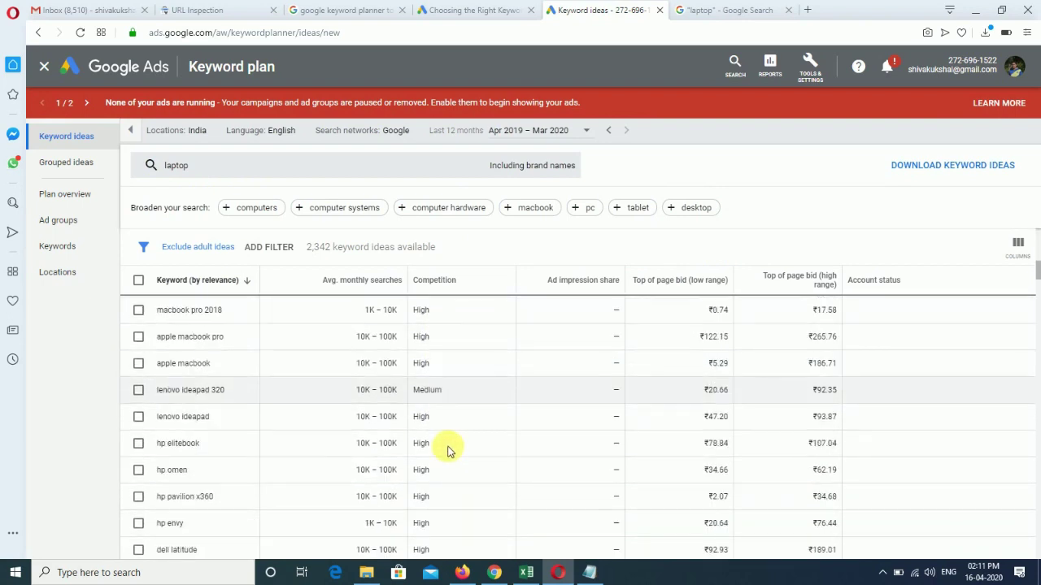
pyautogui.scroll(1, 448, 398)
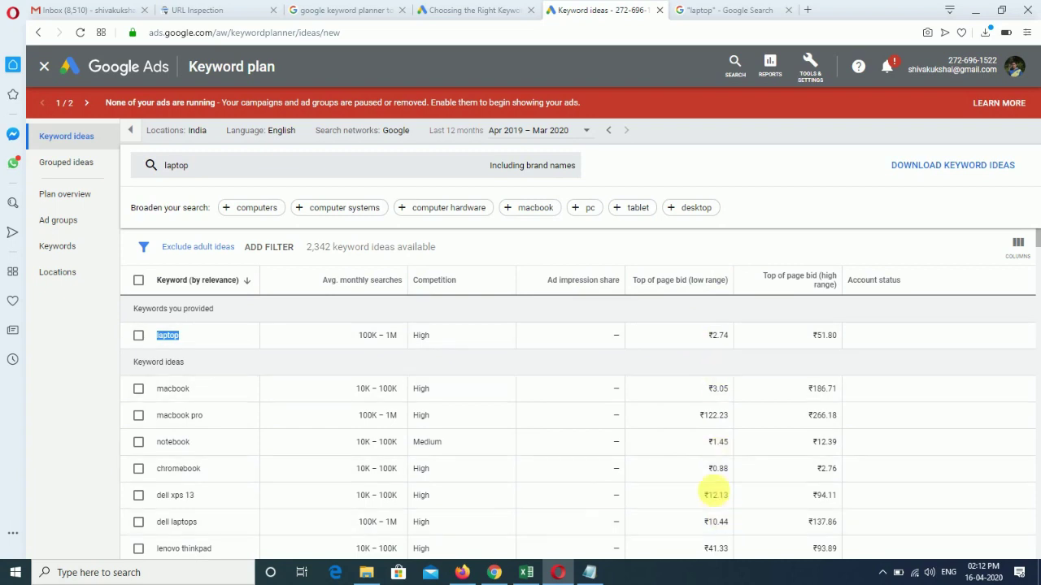
# Examine the low-range and high-range top of page bids for "laptop" and the suggested keywords below it
pyautogui.doubleClick(719, 335)
pyautogui.moveTo(719, 335); pyautogui.dragTo(840, 347)
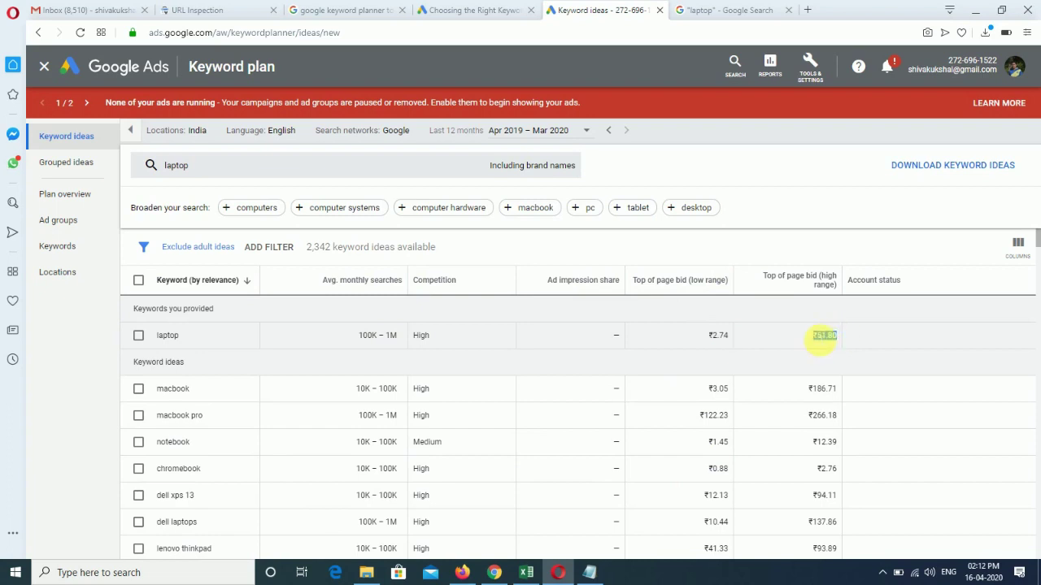
pyautogui.click(810, 392)
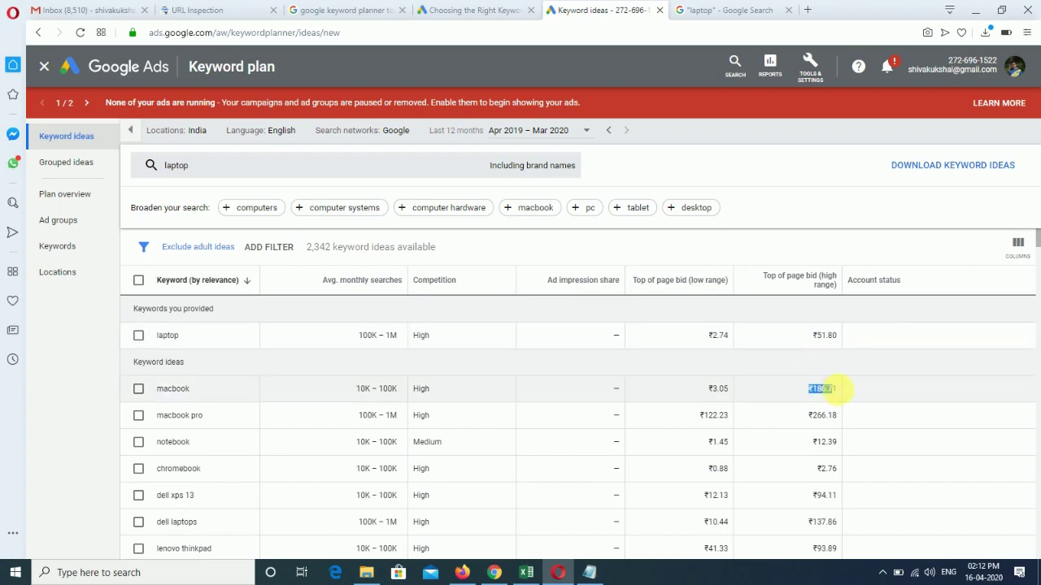
pyautogui.moveTo(835, 389); pyautogui.dragTo(838, 389)
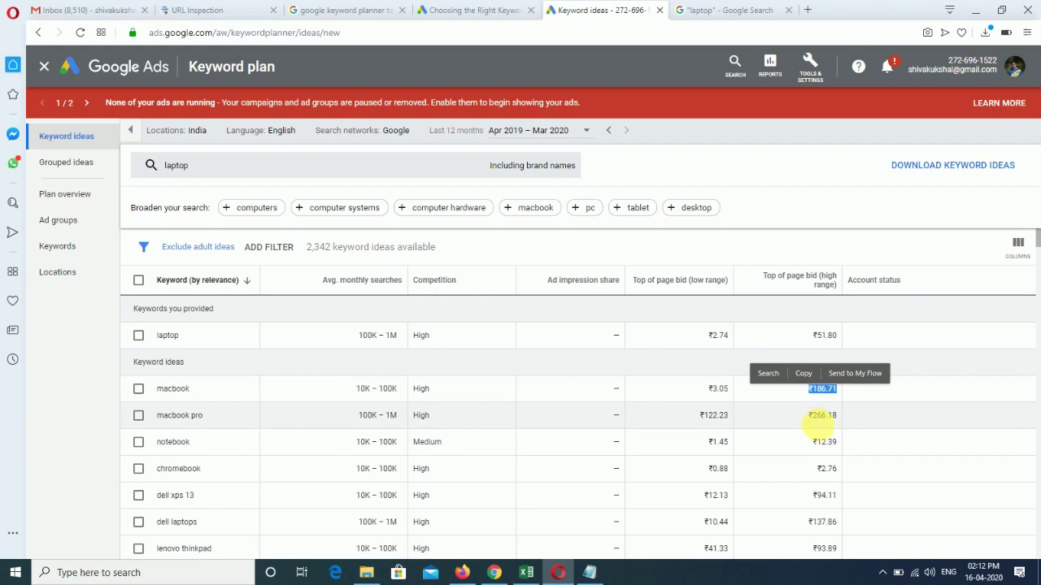
pyautogui.moveTo(813, 422); pyautogui.dragTo(836, 417)
pyautogui.scroll(-3, 813, 456)
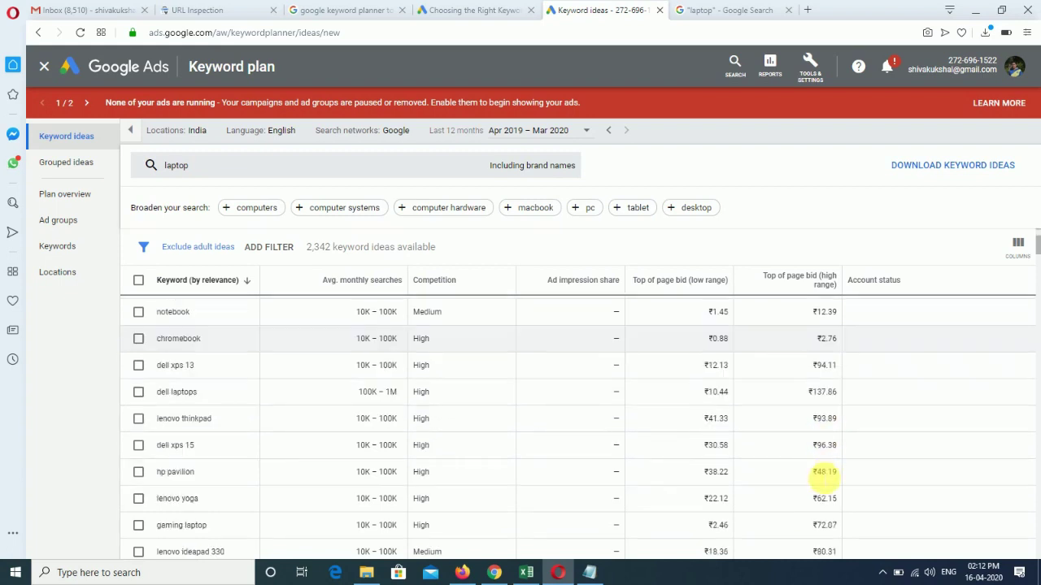
pyautogui.scroll(-2, 809, 504)
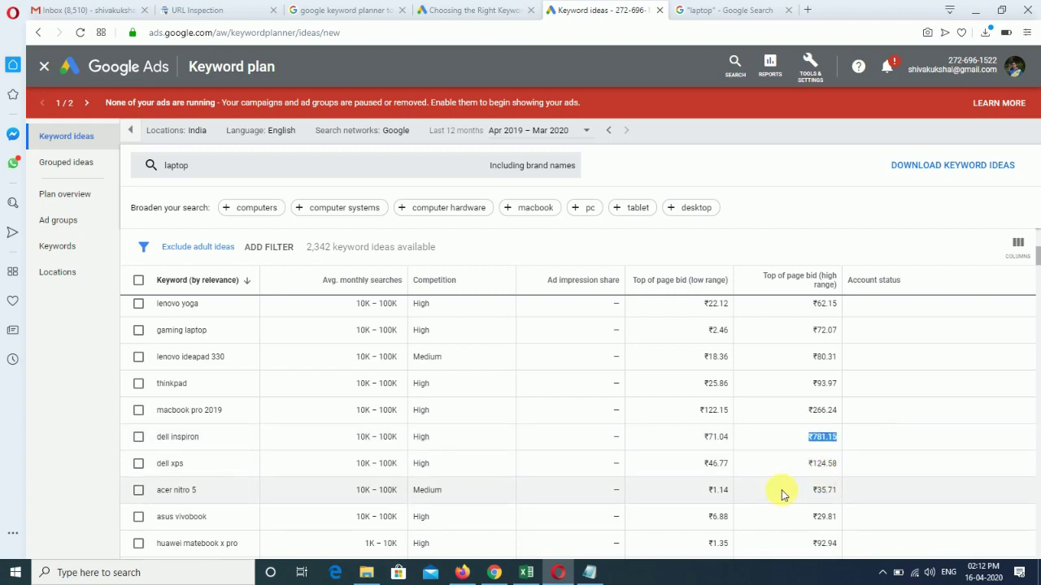
pyautogui.scroll(-1, 783, 492)
pyautogui.scroll(-1, 781, 494)
pyautogui.scroll(-5, 782, 493)
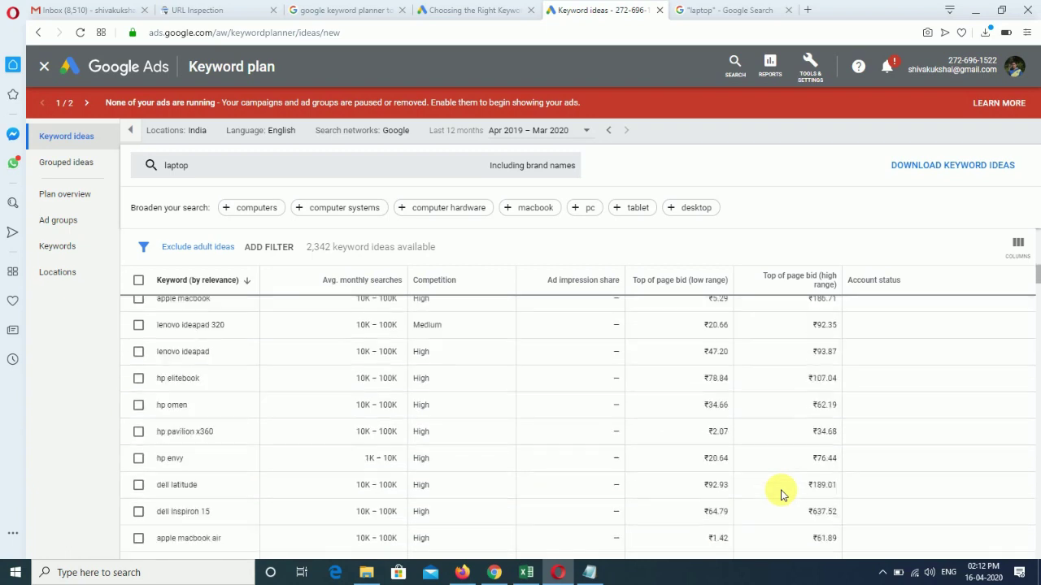
# Sort the keyword ideas by high-range top of page bid, highest first, and check the bids of the top two keywords
pyautogui.scroll(8, 764, 411)
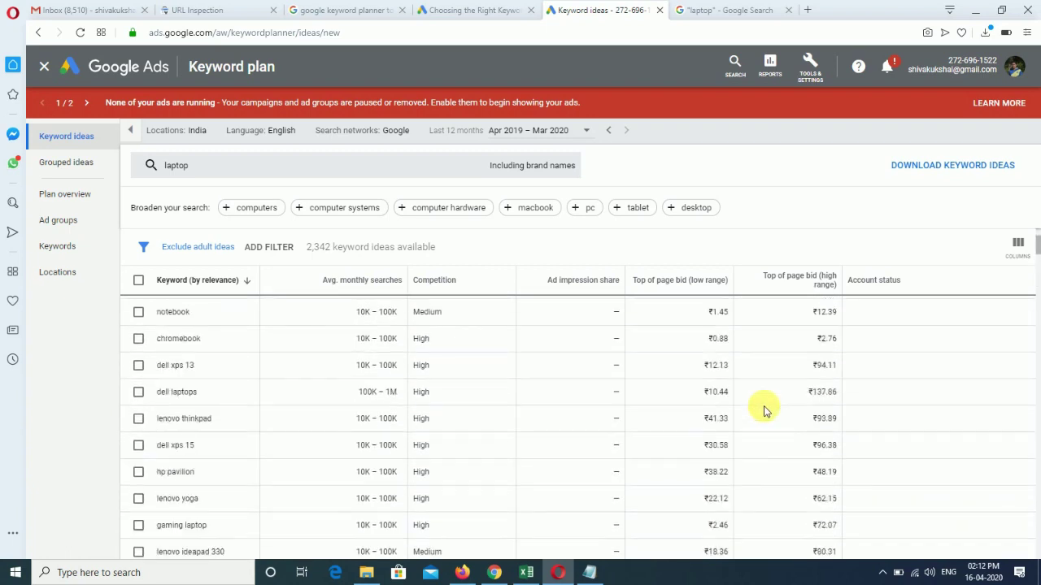
pyautogui.click(808, 281)
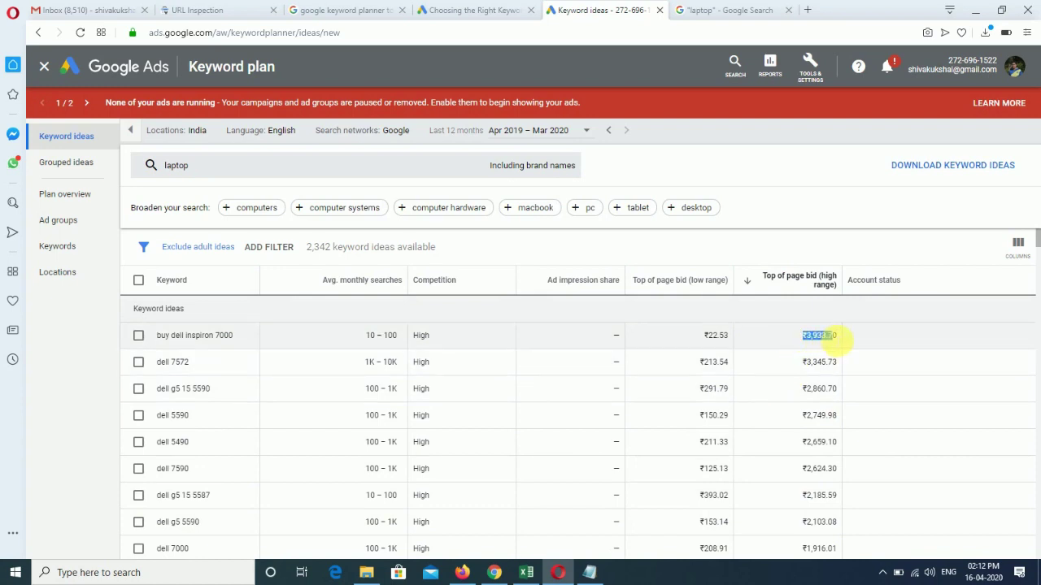
pyautogui.moveTo(835, 340); pyautogui.dragTo(832, 337)
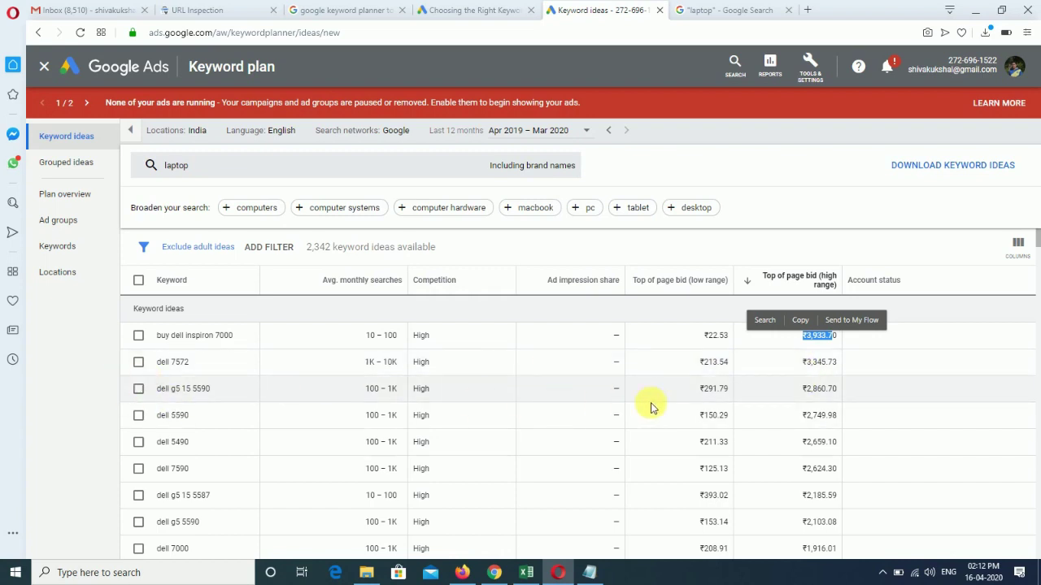
pyautogui.moveTo(800, 363); pyautogui.dragTo(832, 363)
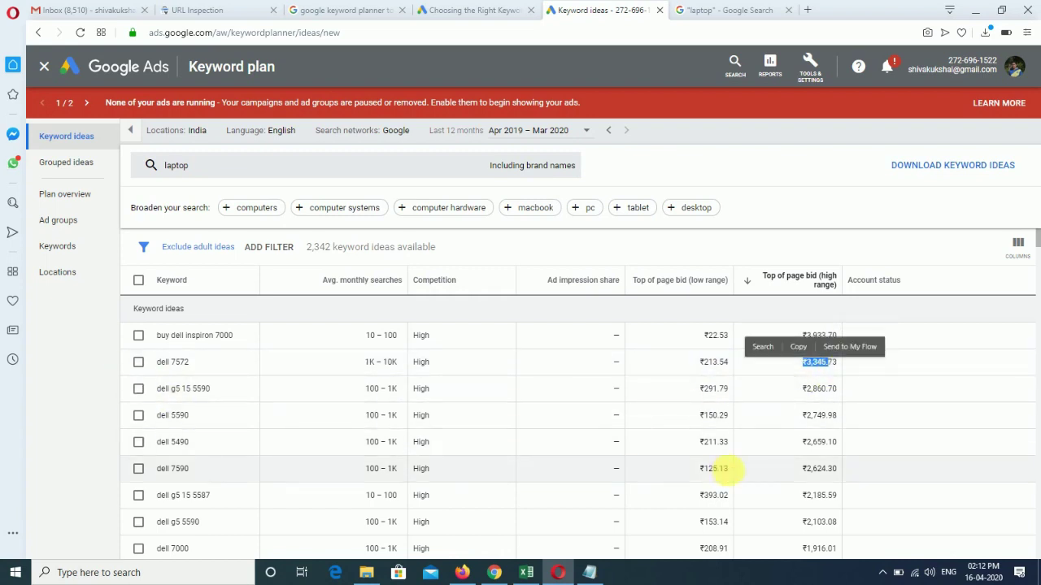
# Look through the bid-sorted keyword ideas, comparing their high-range bids and competition levels down the list
pyautogui.scroll(-5, 757, 475)
pyautogui.scroll(-2, 756, 474)
pyautogui.scroll(-4, 796, 455)
pyautogui.scroll(-6, 793, 451)
pyautogui.scroll(-4, 602, 455)
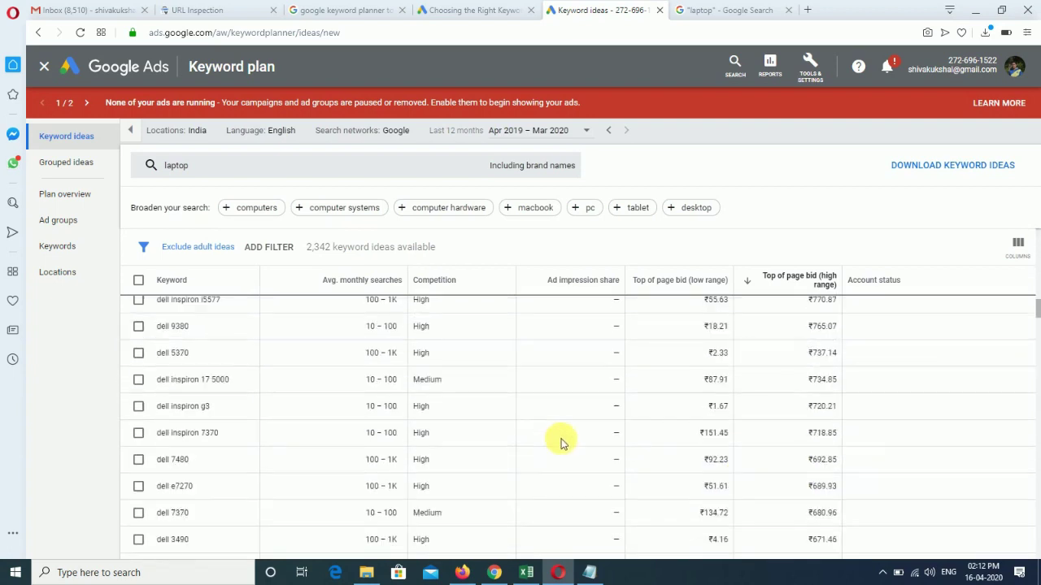
pyautogui.scroll(-1, 504, 382)
pyautogui.scroll(-3, 433, 415)
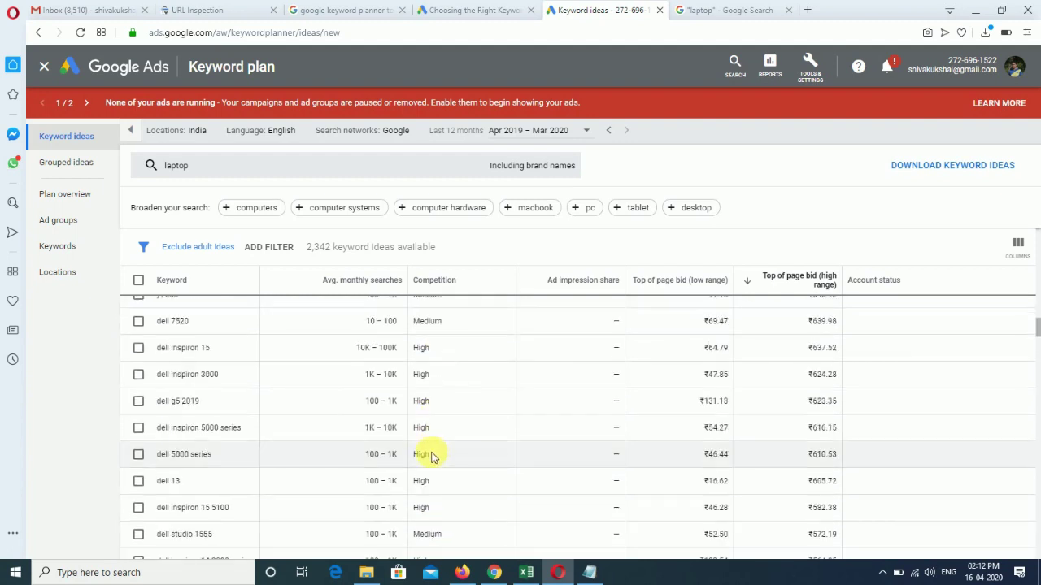
pyautogui.scroll(-10, 434, 500)
pyautogui.scroll(15, 454, 393)
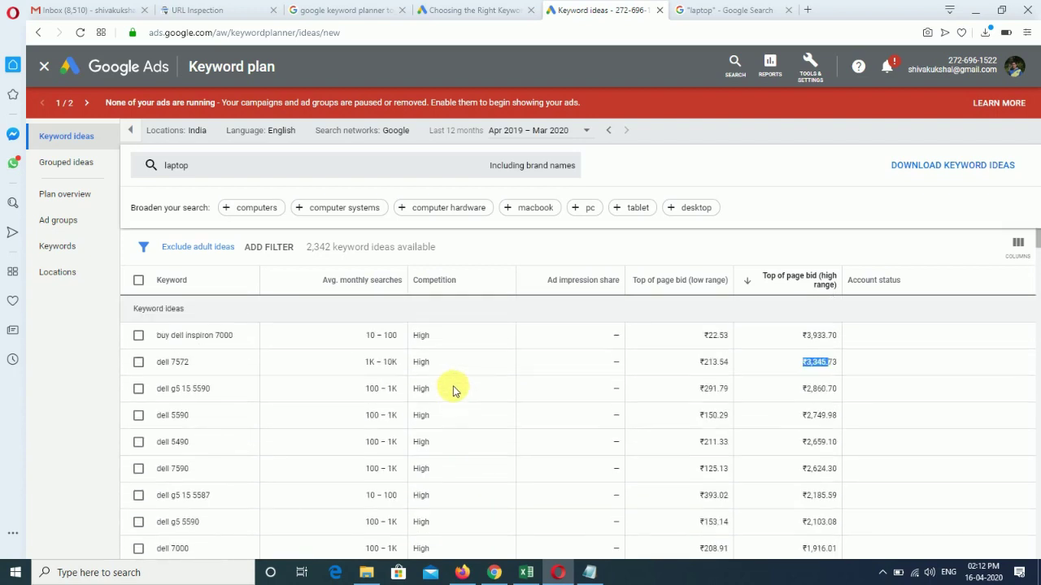
# Sort the keyword ideas by competition, lowest first, and check the monthly searches, competition and bids of "elcot laptop"
pyautogui.click(461, 283)
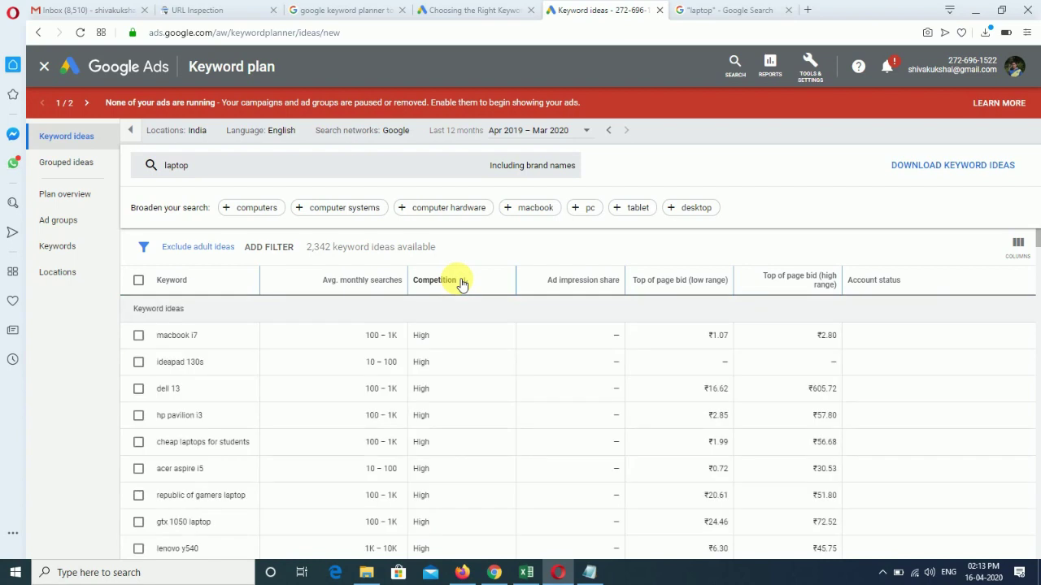
pyautogui.click(460, 282)
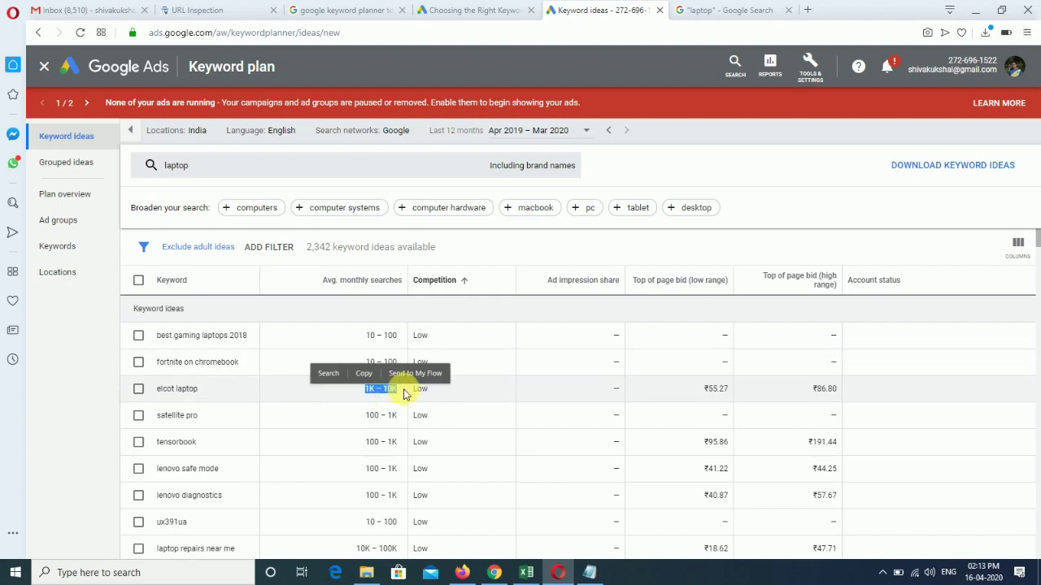
pyautogui.click(332, 390)
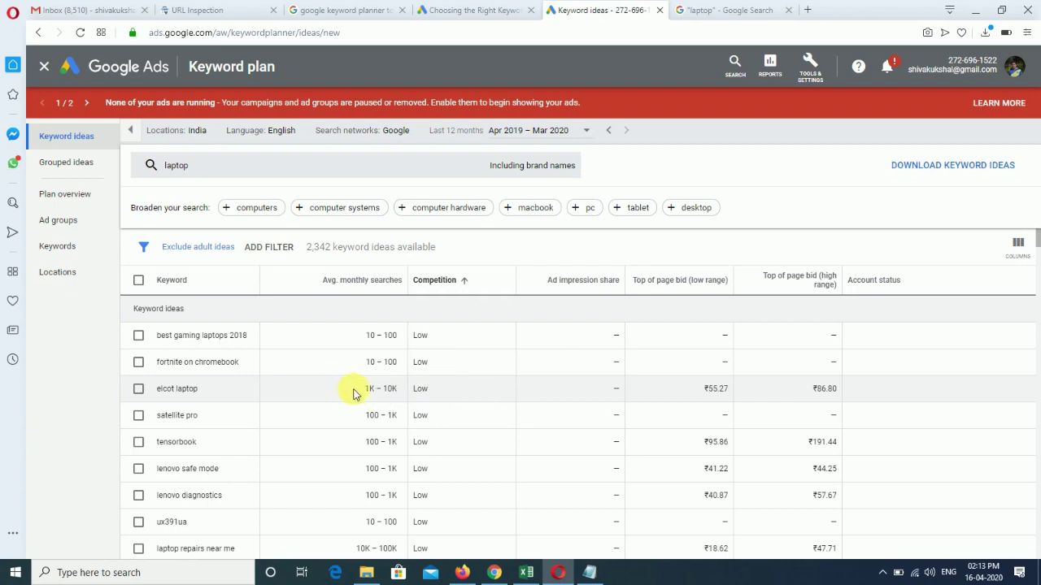
pyautogui.doubleClick(421, 389)
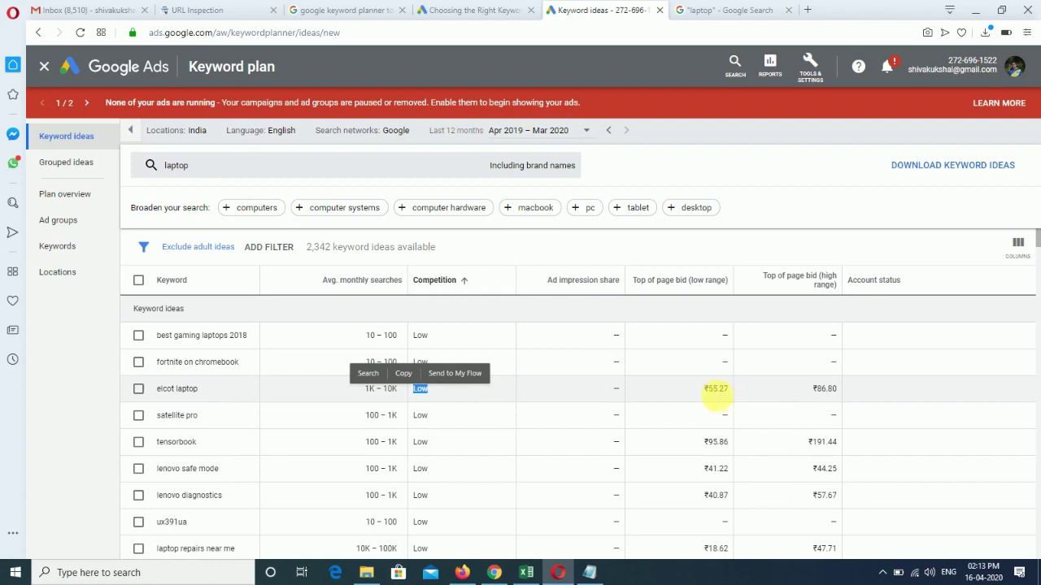
pyautogui.moveTo(717, 390); pyautogui.dragTo(704, 390)
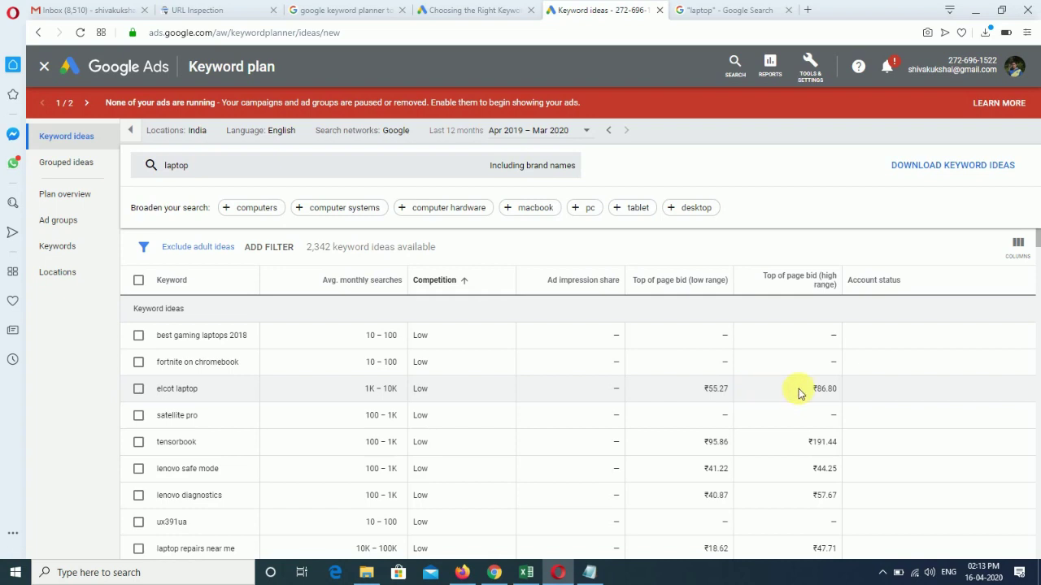
pyautogui.doubleClick(716, 389)
pyautogui.moveTo(716, 389); pyautogui.dragTo(839, 401)
pyautogui.doubleClick(829, 389)
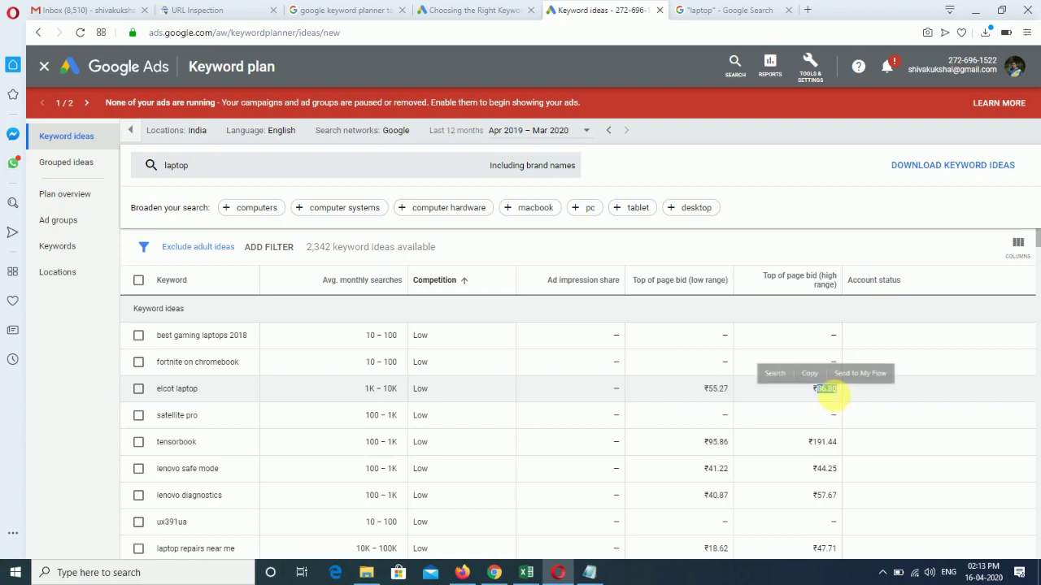
# Copy the keyword "elcot laptop" from the keyword ideas
pyautogui.click(195, 391)
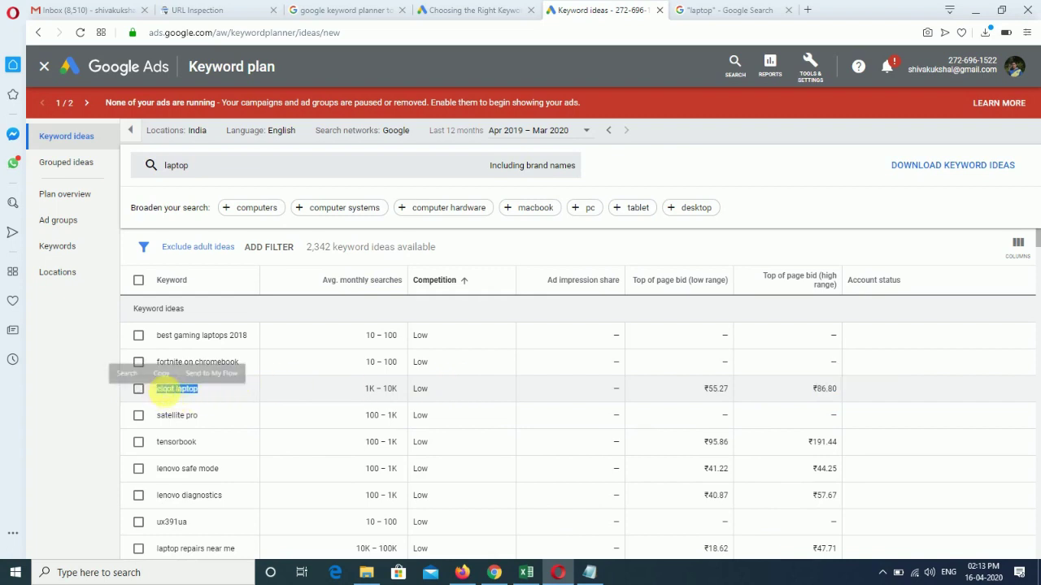
pyautogui.rightClick(159, 390)
pyautogui.click(200, 432)
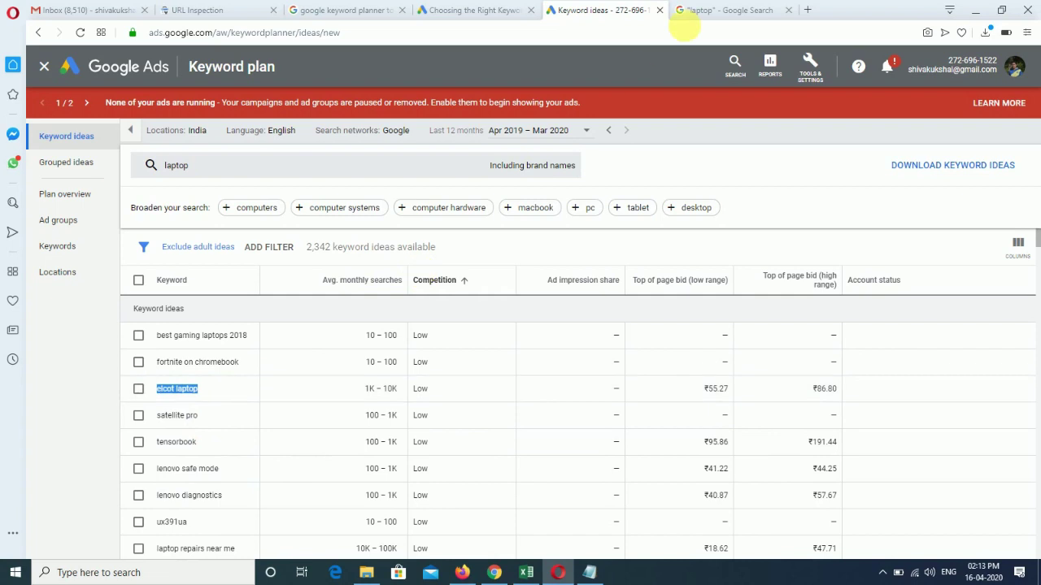
# Switch to the Google search results and search for the exact phrase "elcot laptop" in quotation marks
pyautogui.click(720, 10)
pyautogui.tripleClick(150, 75)
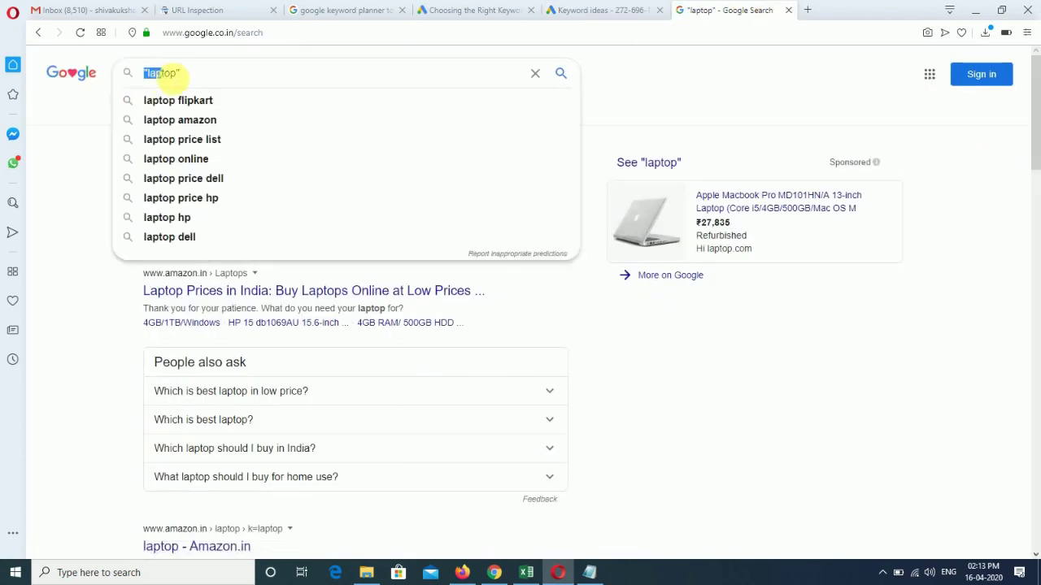
pyautogui.write('"')
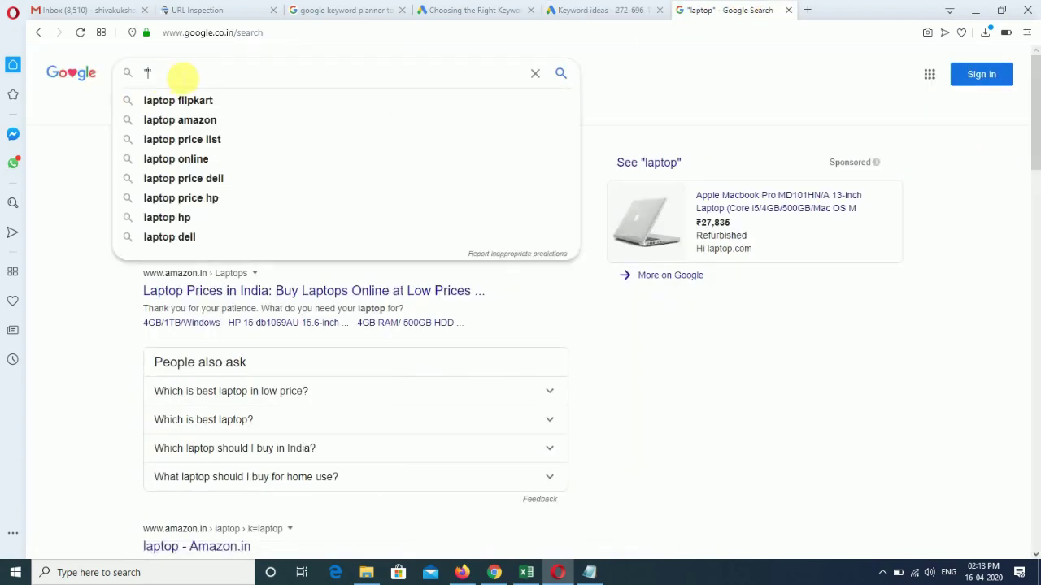
pyautogui.write('"')
pyautogui.hotkey('ctrl', 'v')
pyautogui.press('Return')
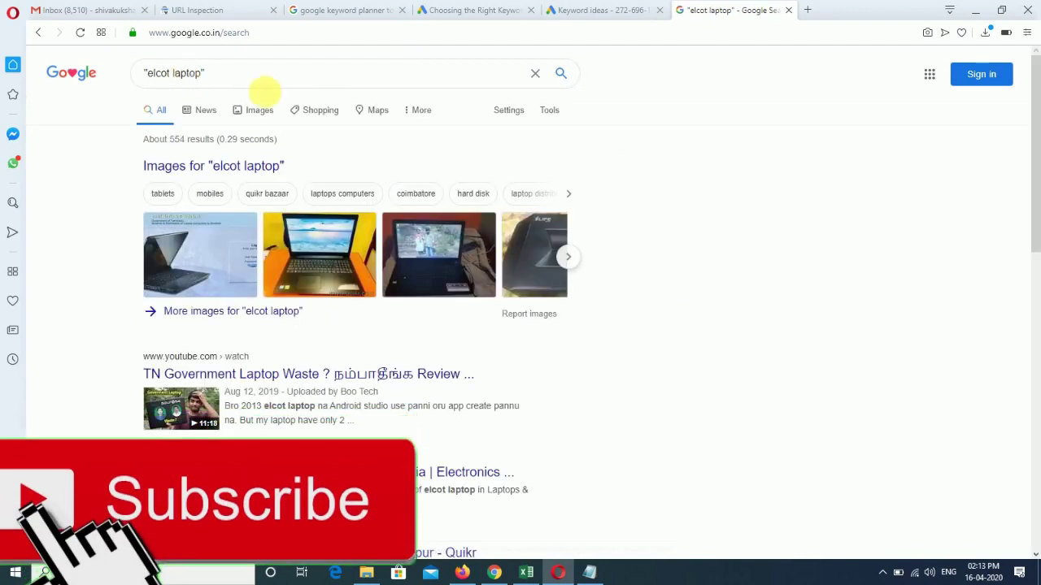
# Check the number of results for the exact phrase "elcot laptop" and look over the listed pages
pyautogui.moveTo(170, 143); pyautogui.dragTo(189, 144)
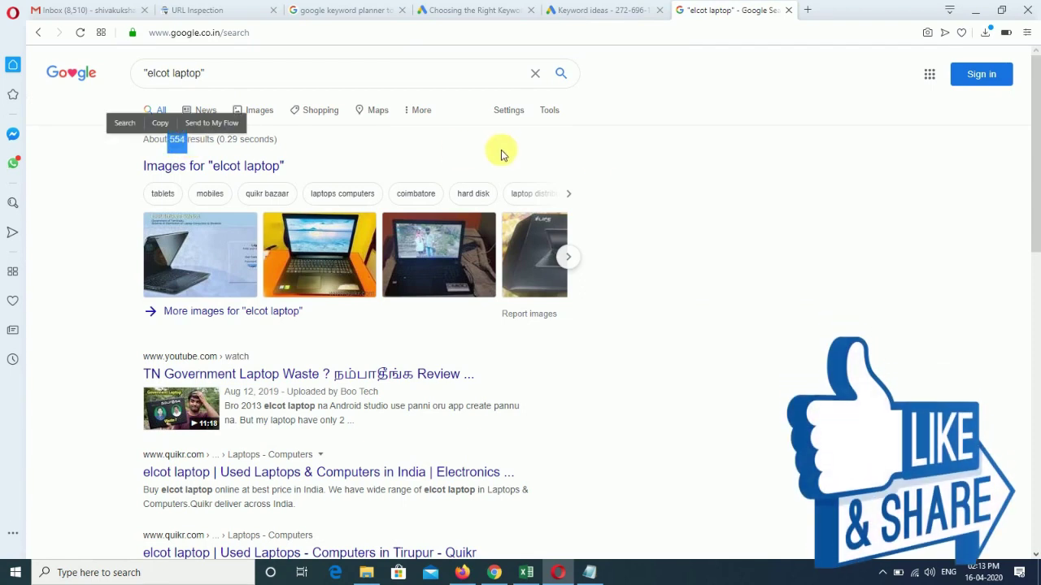
pyautogui.click(713, 288)
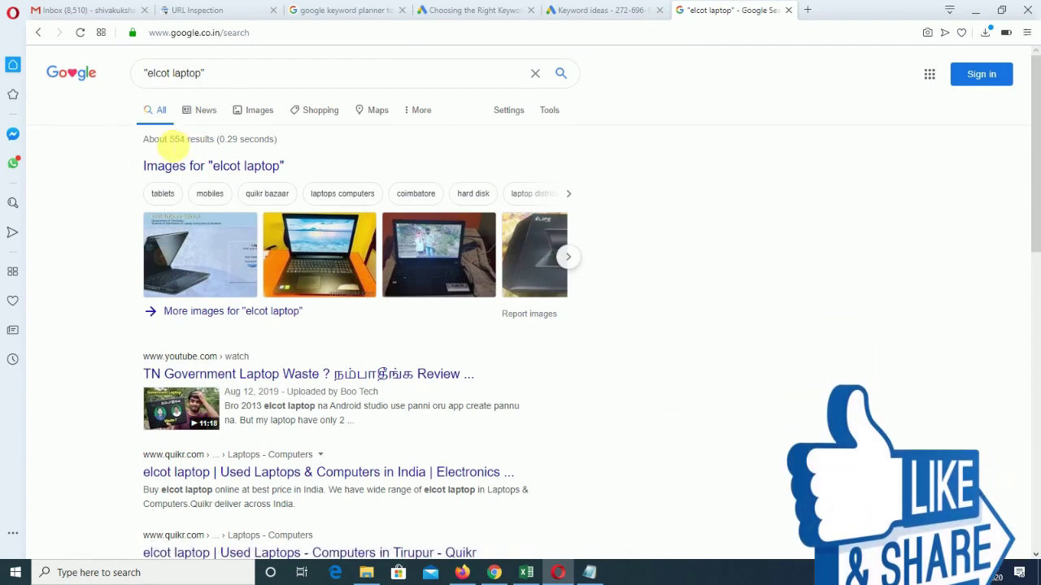
pyautogui.doubleClick(175, 140)
pyautogui.moveTo(222, 75); pyautogui.dragTo(160, 73)
pyautogui.click(801, 186)
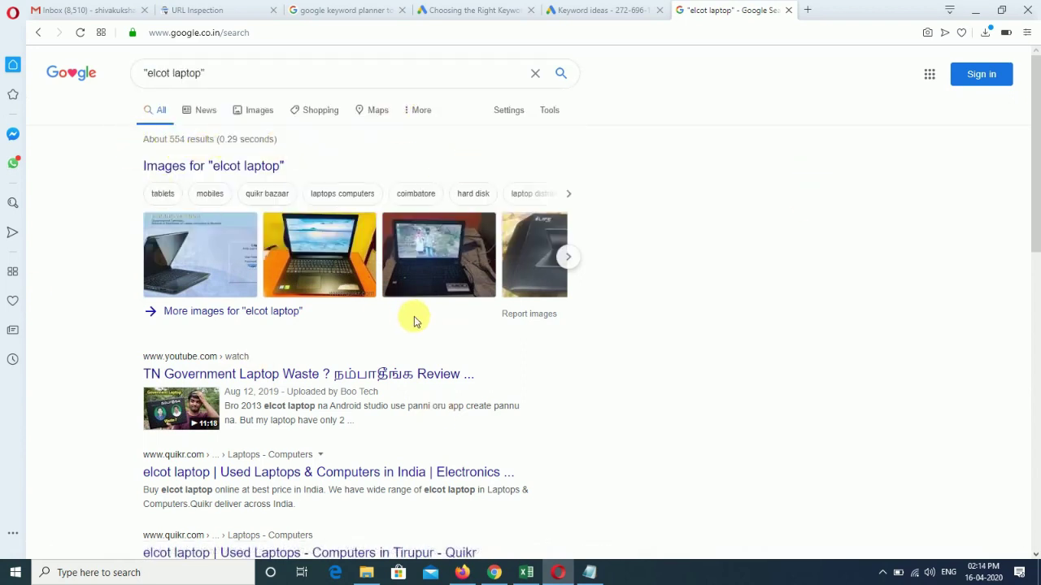
pyautogui.scroll(-4, 431, 371)
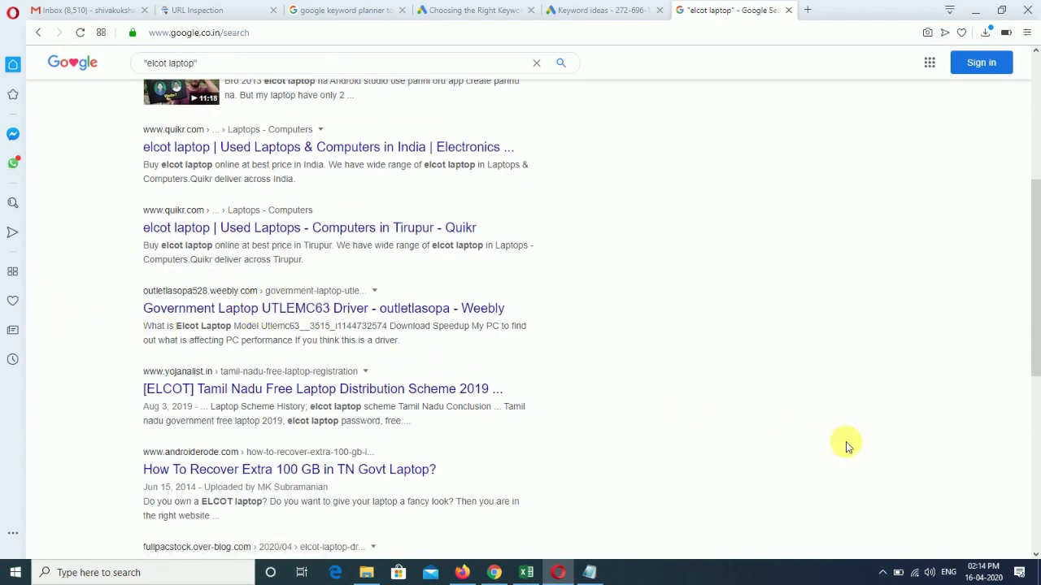
pyautogui.scroll(-3, 219, 326)
pyautogui.scroll(10, 556, 269)
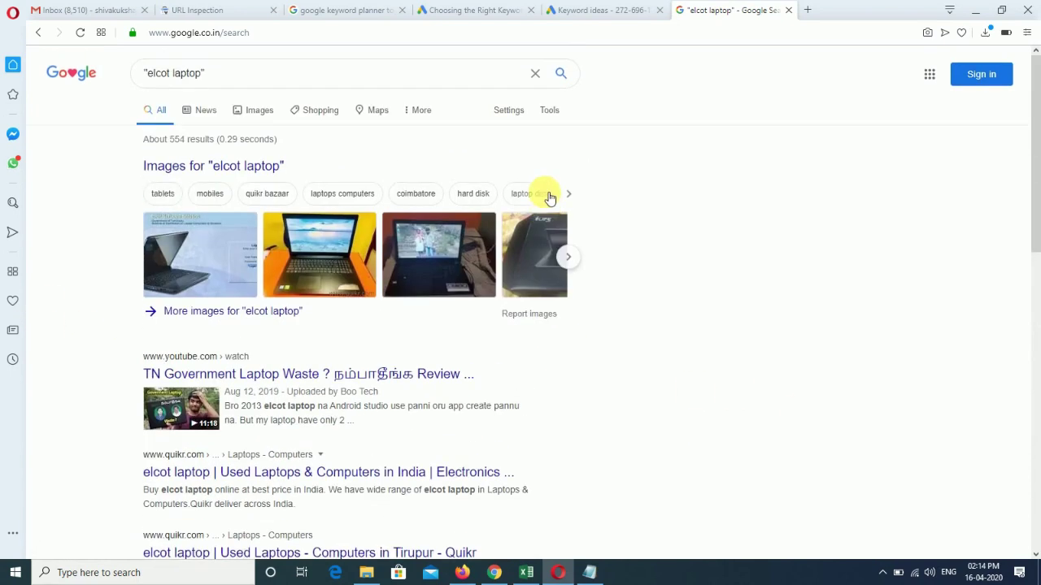
# Return to the Keyword Planner ideas and look through the low-competition keywords and their monthly searches
pyautogui.click(591, 10)
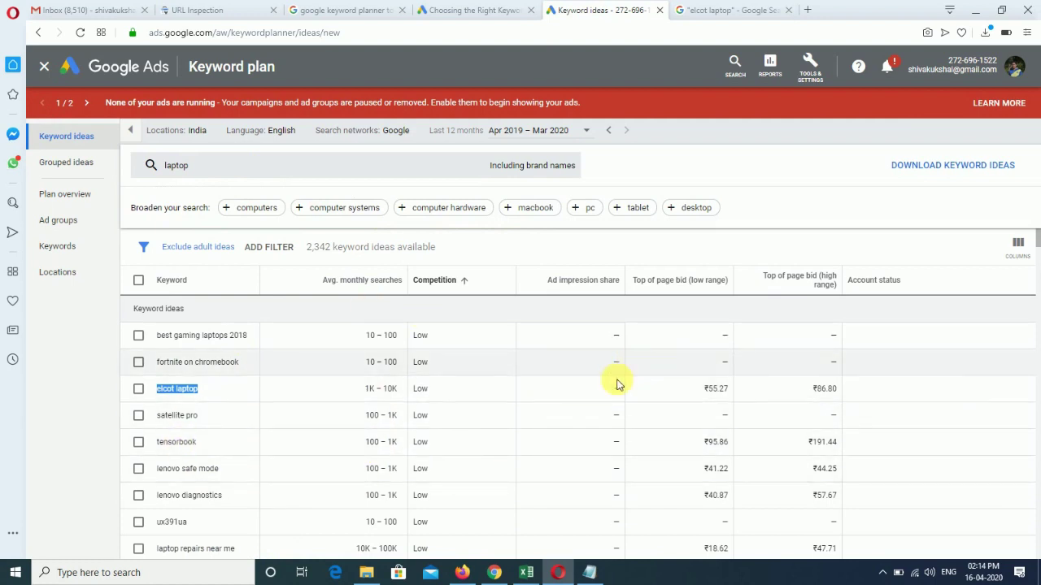
pyautogui.scroll(-2, 512, 417)
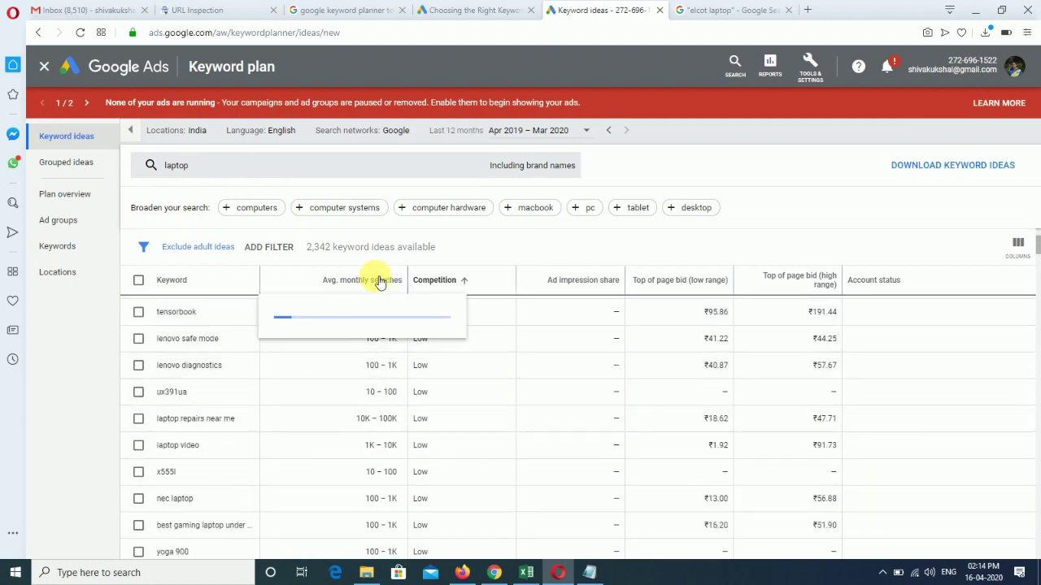
pyautogui.scroll(-1, 326, 448)
pyautogui.scroll(2, 330, 462)
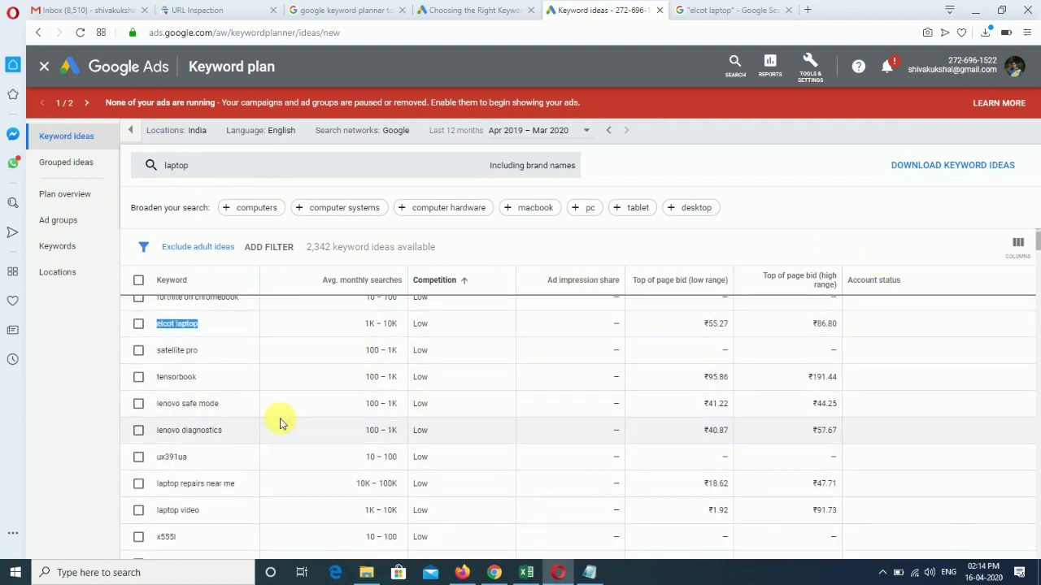
pyautogui.scroll(-5, 434, 480)
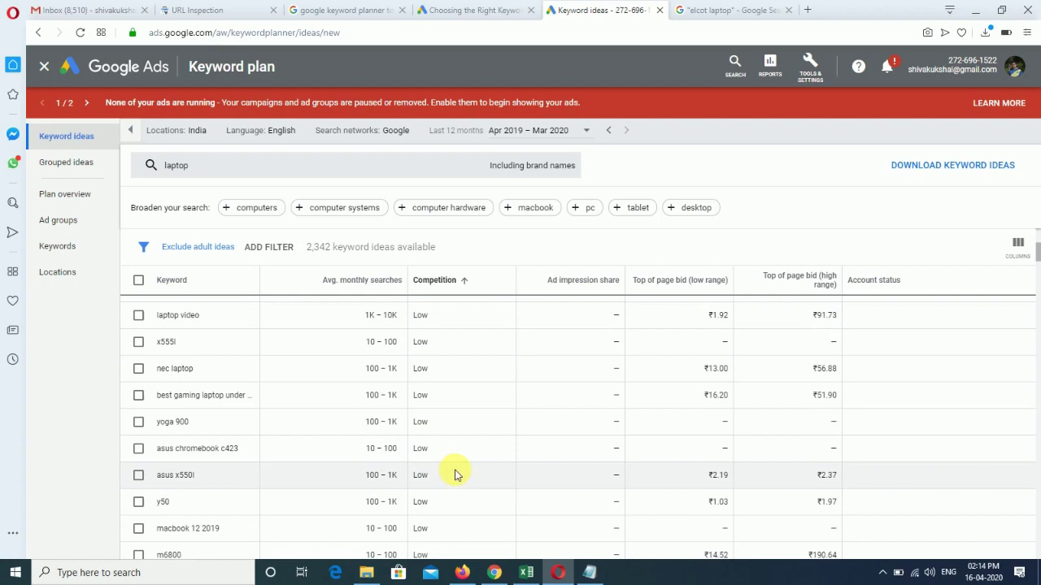
pyautogui.scroll(-2, 467, 478)
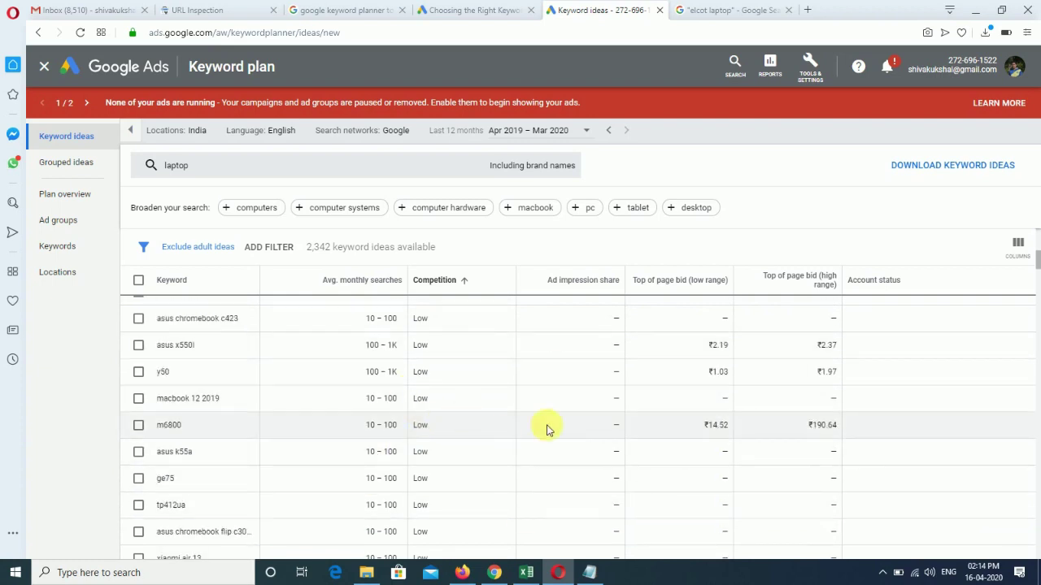
# Exclude brand names from the "laptop" keyword search and get the updated results
pyautogui.scroll(5, 301, 384)
pyautogui.scroll(5, 301, 383)
pyautogui.click(511, 170)
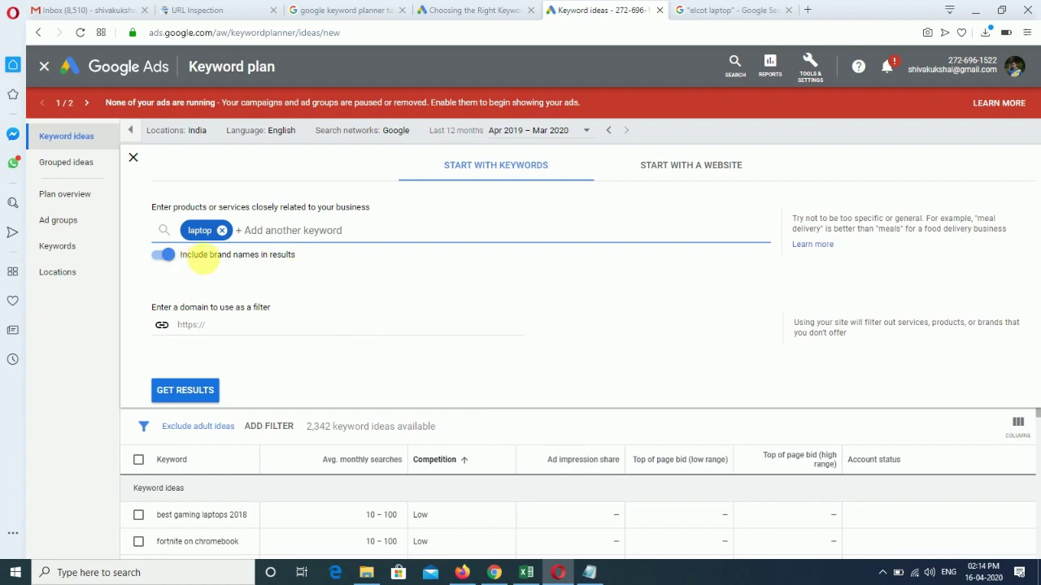
pyautogui.moveTo(189, 258); pyautogui.dragTo(329, 268)
pyautogui.click(329, 269)
pyautogui.click(171, 259)
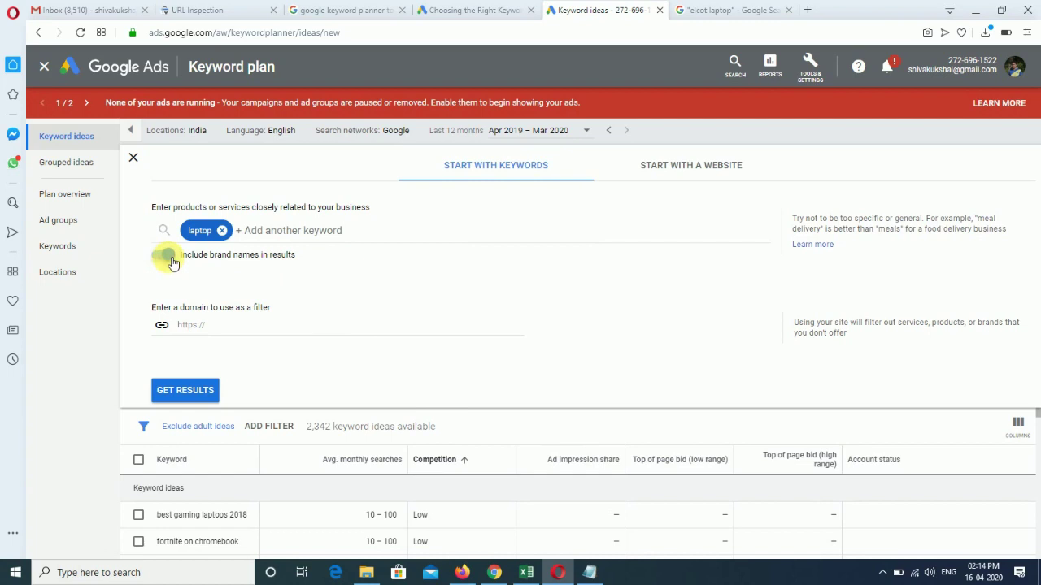
pyautogui.click(207, 390)
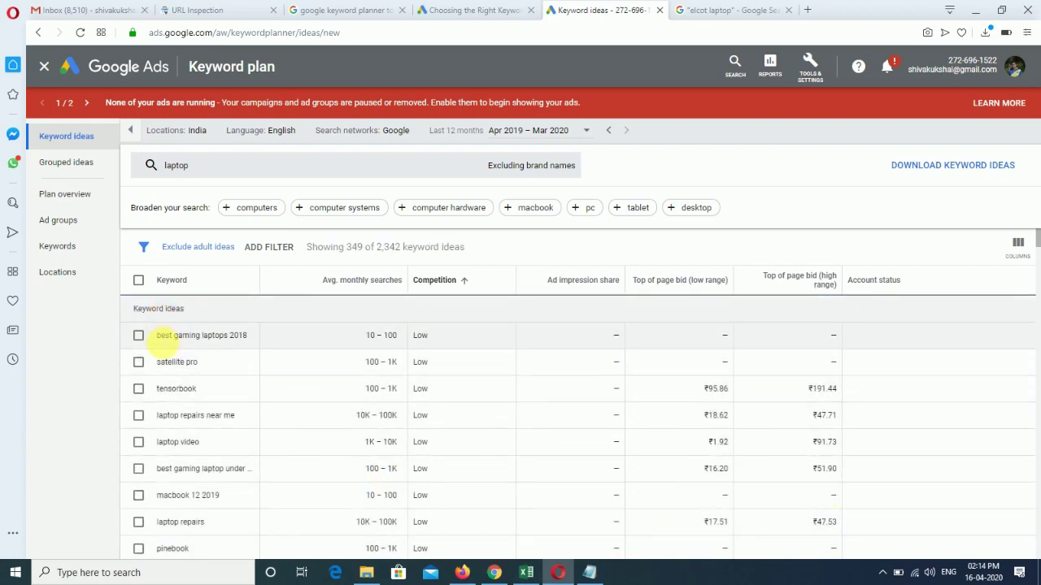
# Copy the low-competition keyword "laptop repairs near me" and check its average monthly searches
pyautogui.moveTo(247, 345); pyautogui.dragTo(247, 345)
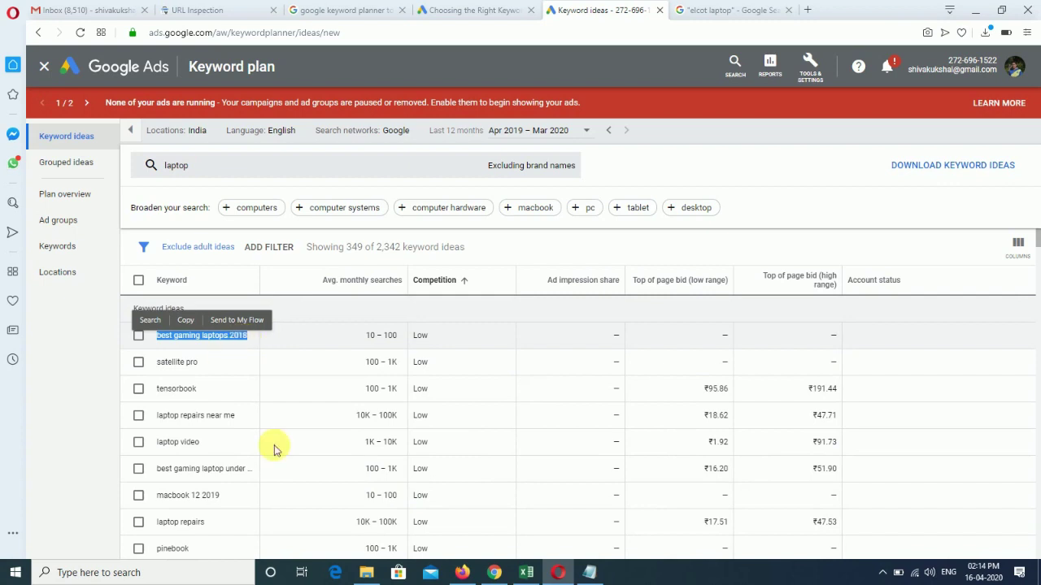
pyautogui.click(246, 423)
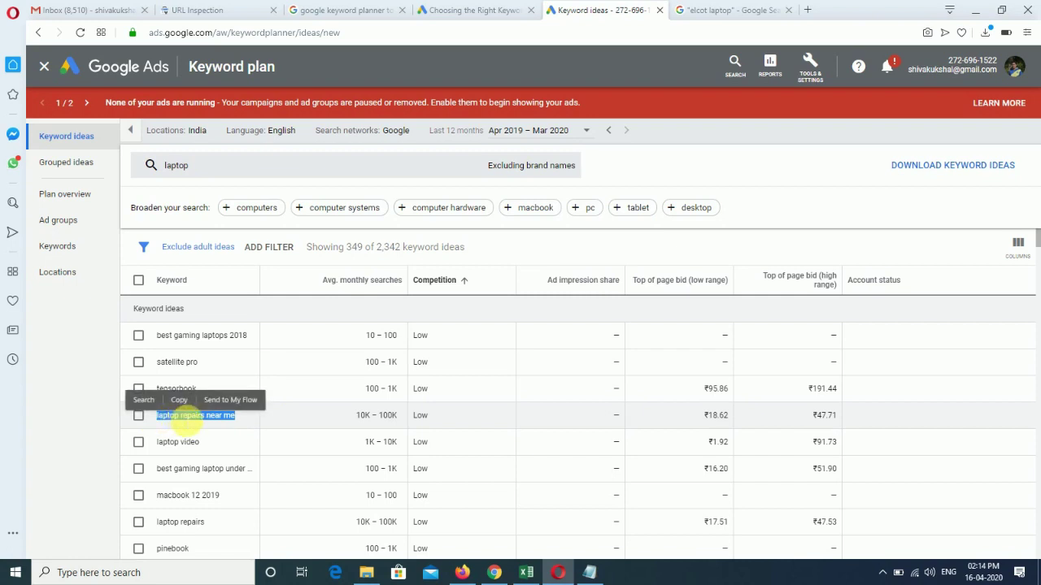
pyautogui.rightClick(200, 416)
pyautogui.click(265, 454)
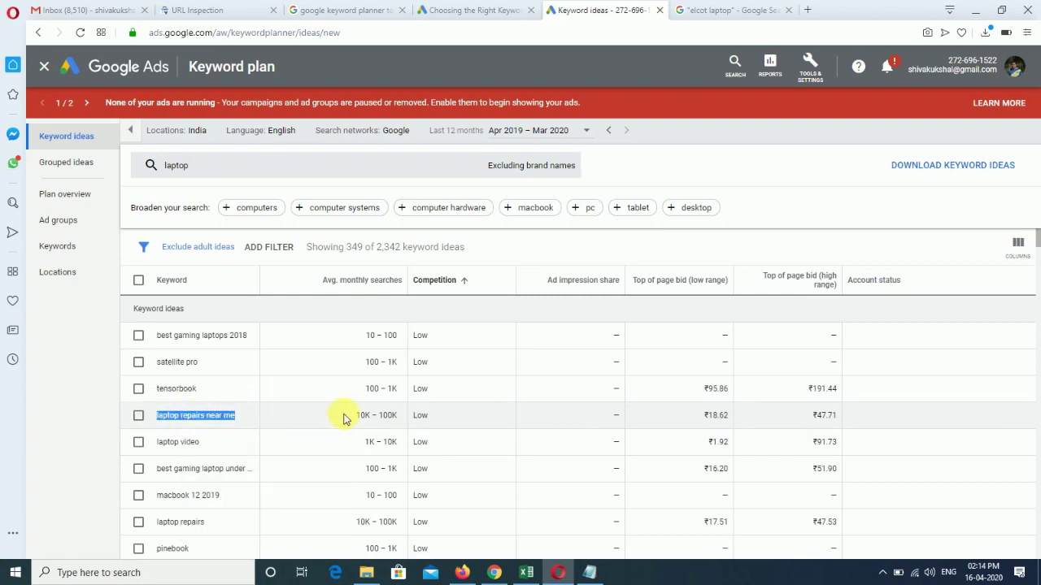
pyautogui.moveTo(399, 421); pyautogui.dragTo(398, 421)
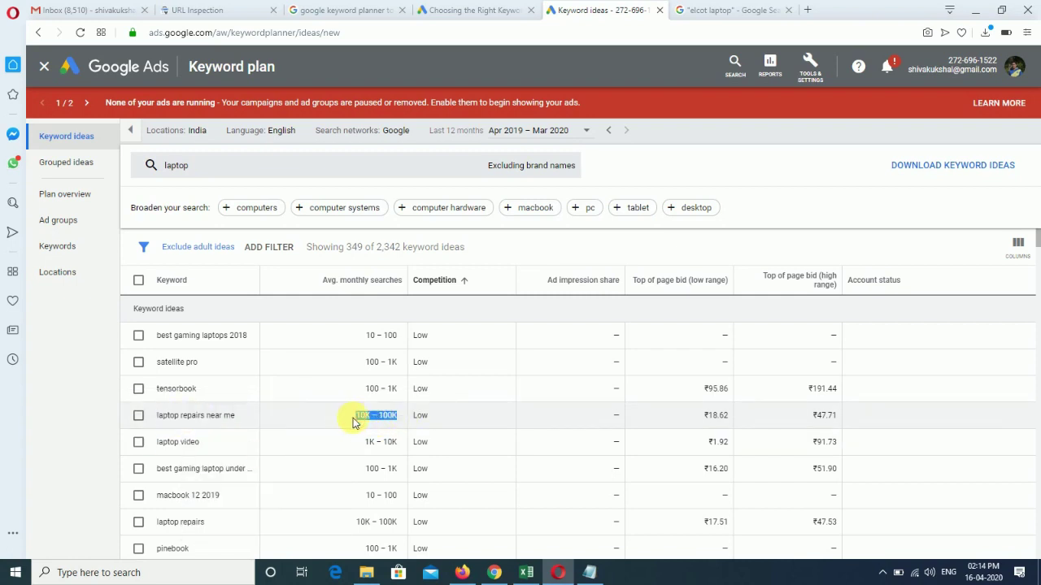
# Check the bid range of "laptop repairs near me", and the Google result count for the exact phrase "laptop repair near me"
pyautogui.moveTo(701, 415); pyautogui.dragTo(830, 422)
pyautogui.click(736, 9)
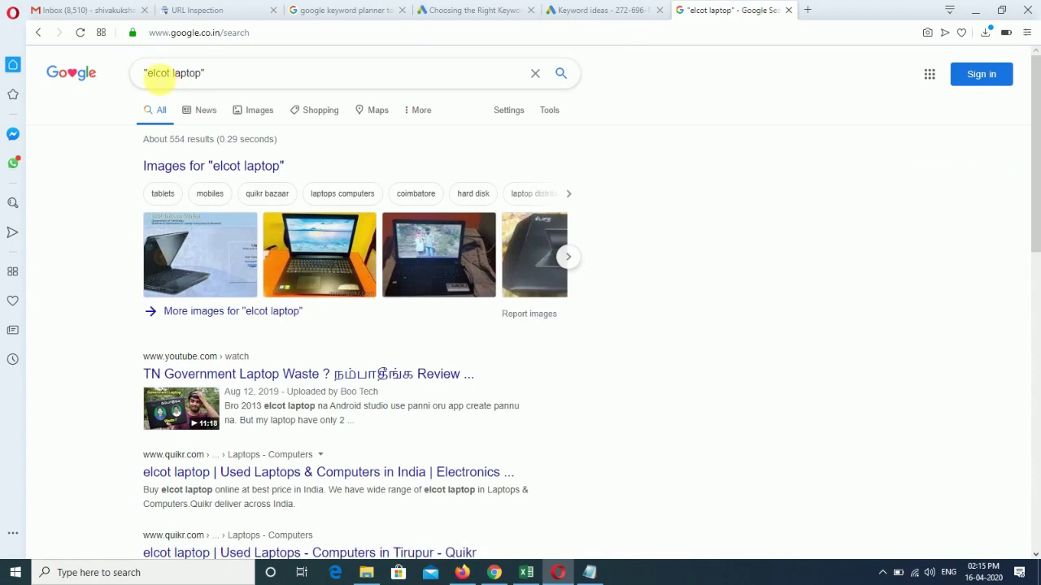
pyautogui.tripleClick(160, 75)
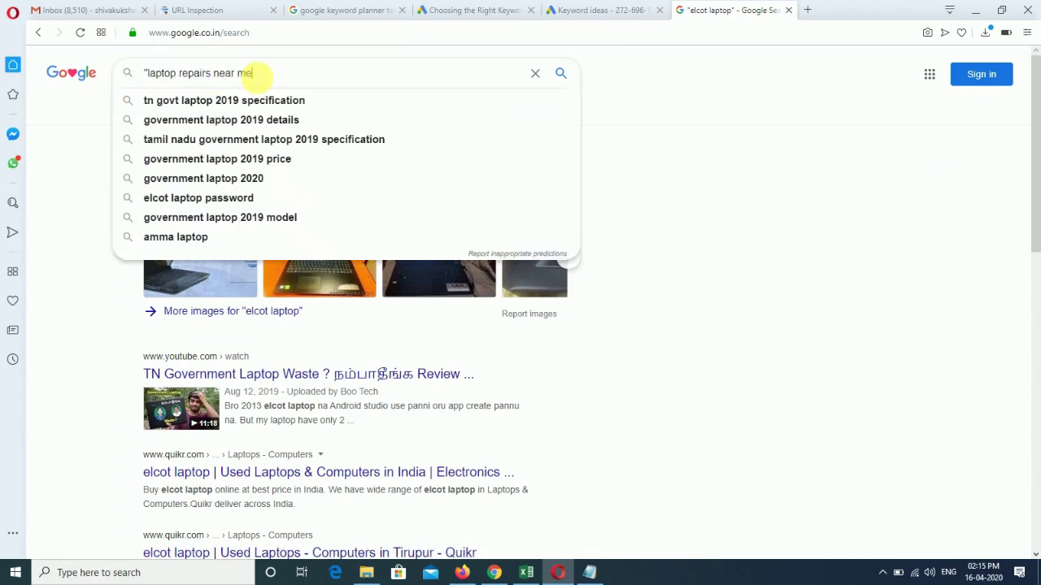
pyautogui.press('Return')
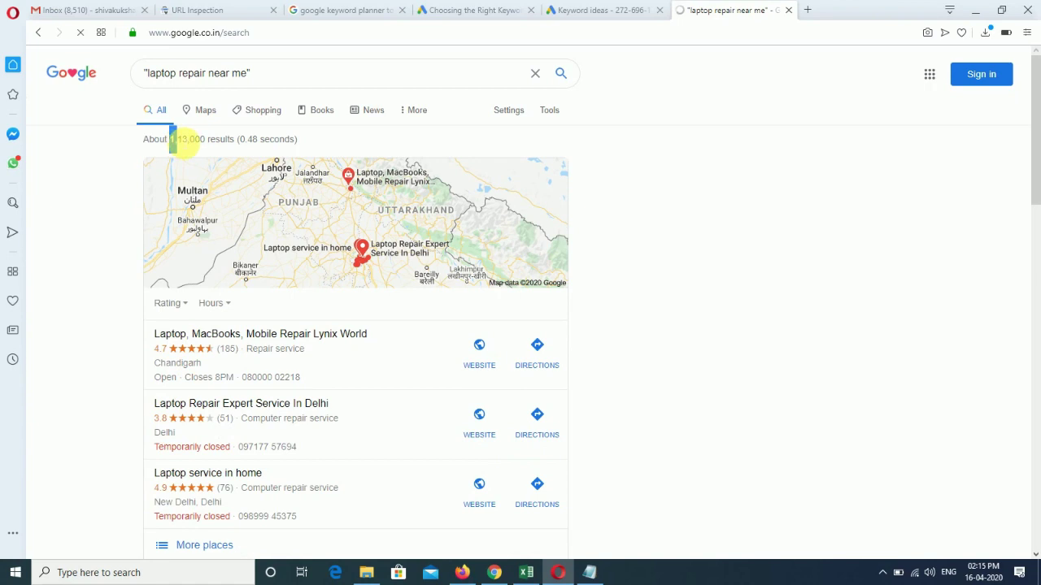
pyautogui.click(688, 139)
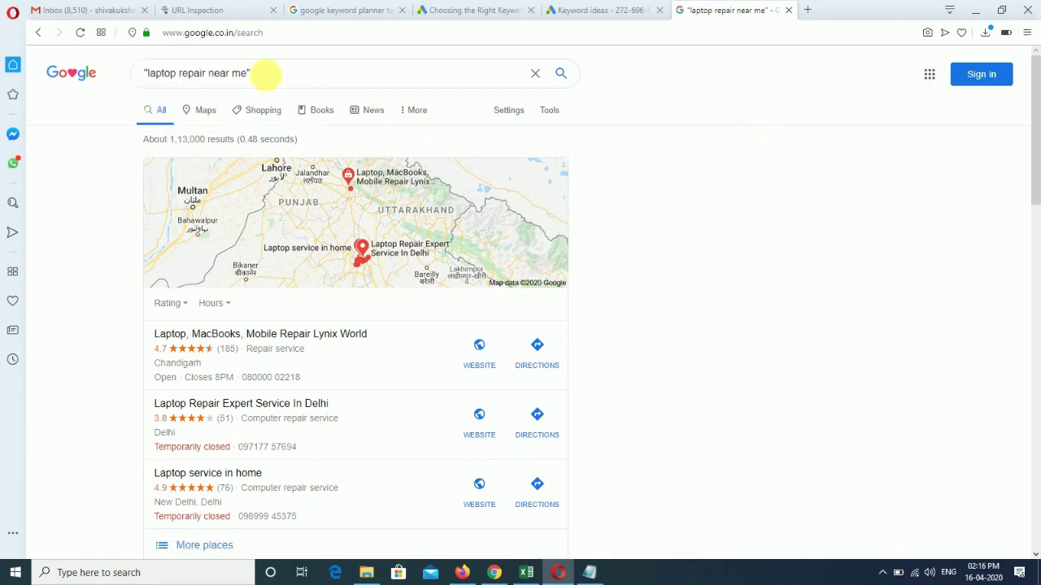
pyautogui.moveTo(171, 147); pyautogui.dragTo(218, 138)
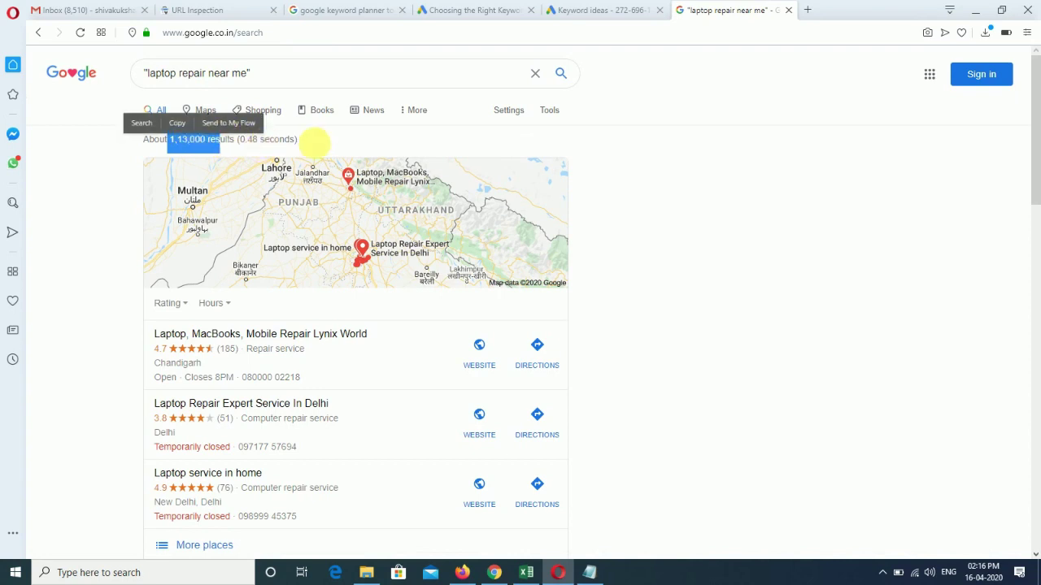
pyautogui.click(309, 143)
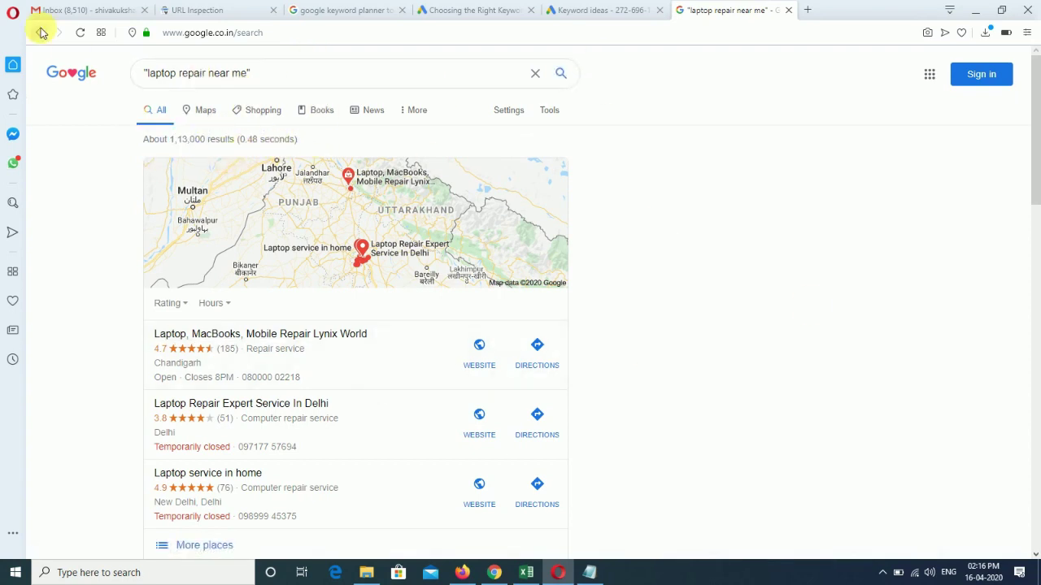
# Copy "laptop repairs near me" from the keyword ideas, search Google for it as an exact phrase and check the number of results
pyautogui.click(621, 8)
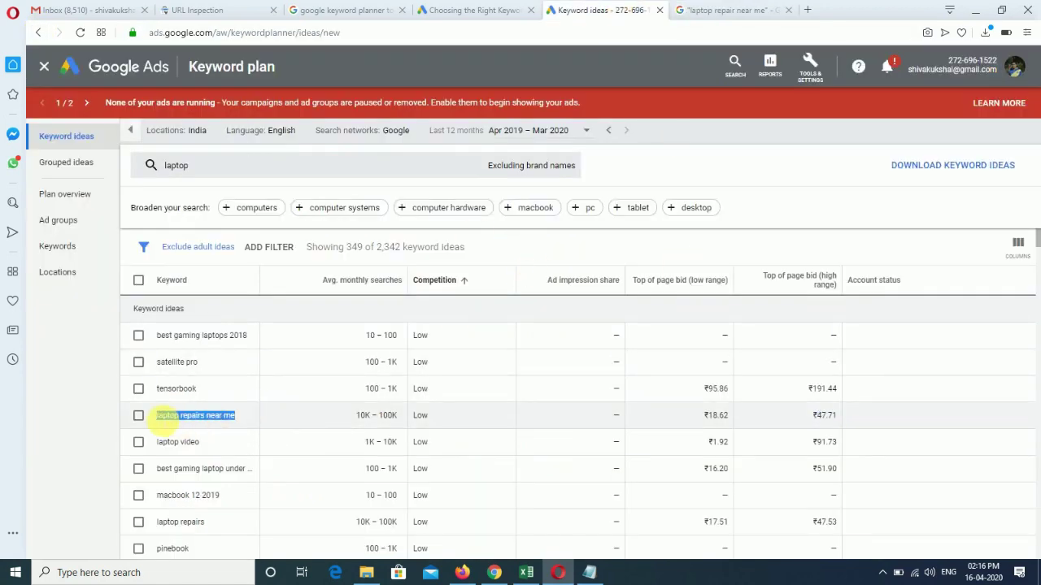
pyautogui.rightClick(183, 413)
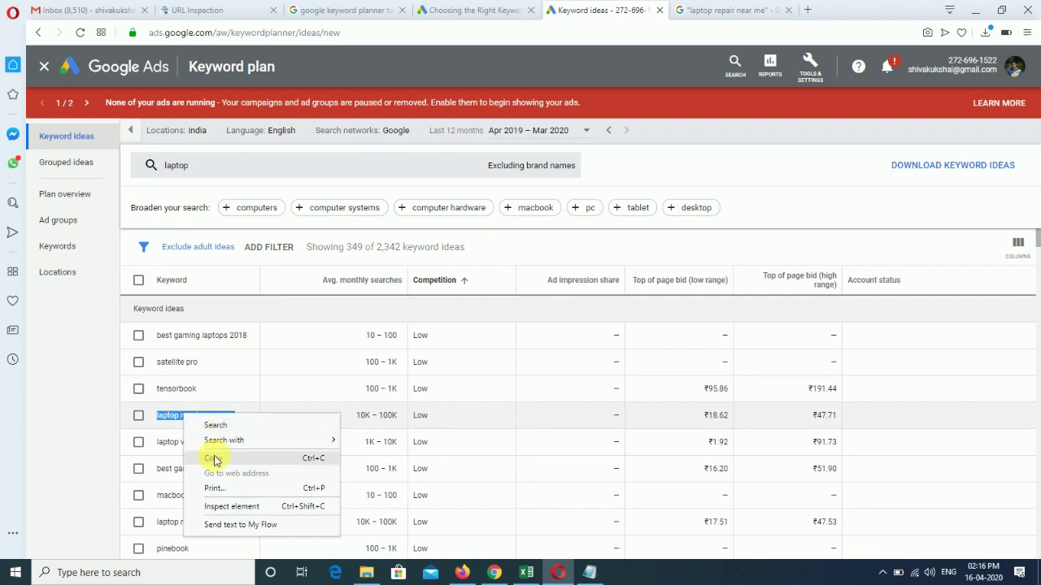
pyautogui.click(209, 456)
pyautogui.click(704, 7)
pyautogui.moveTo(148, 73); pyautogui.dragTo(234, 75)
pyautogui.press('BackSpace')
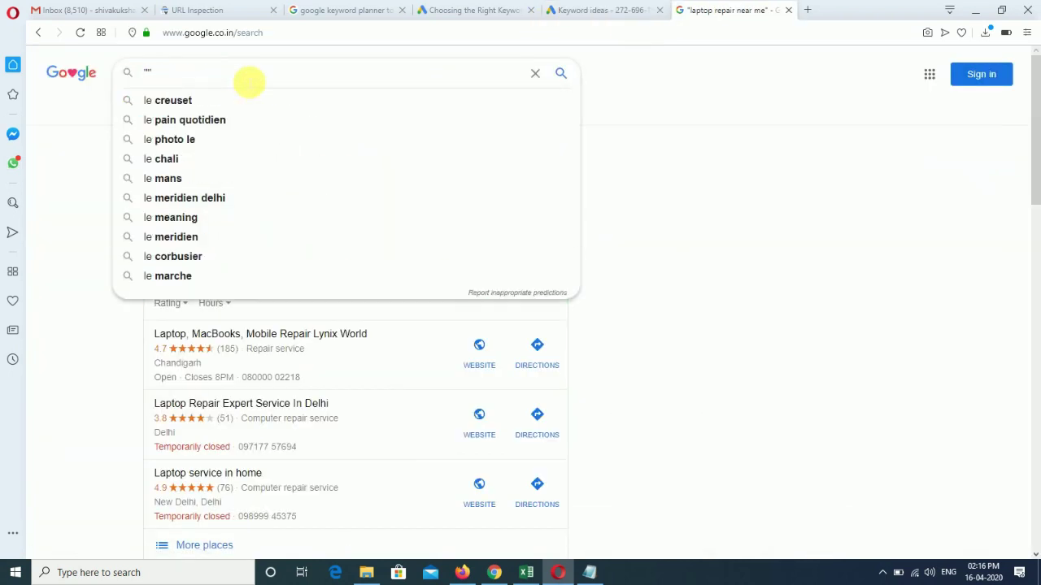
pyautogui.hotkey('ctrl', 'v')
pyautogui.press('Return')
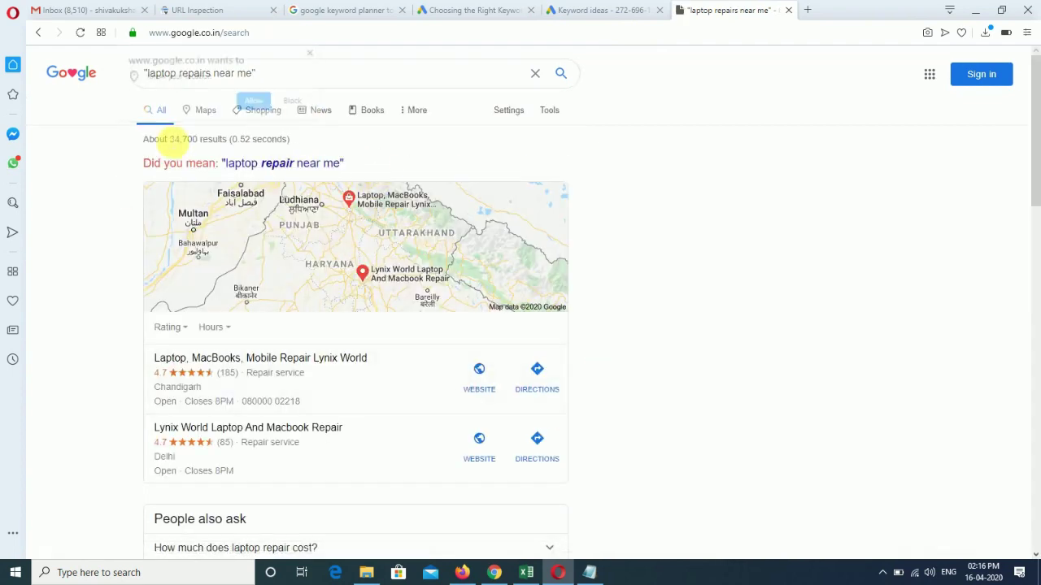
pyautogui.doubleClick(196, 139)
pyautogui.click(312, 51)
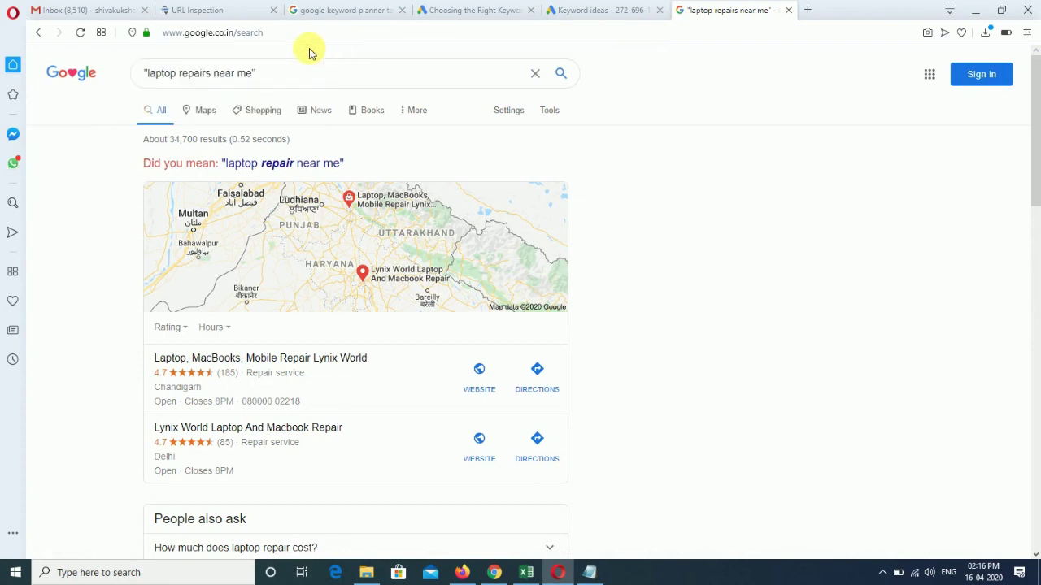
# Open Google's suggested search "laptop repair near me" and look through the listed pages
pyautogui.click(312, 166)
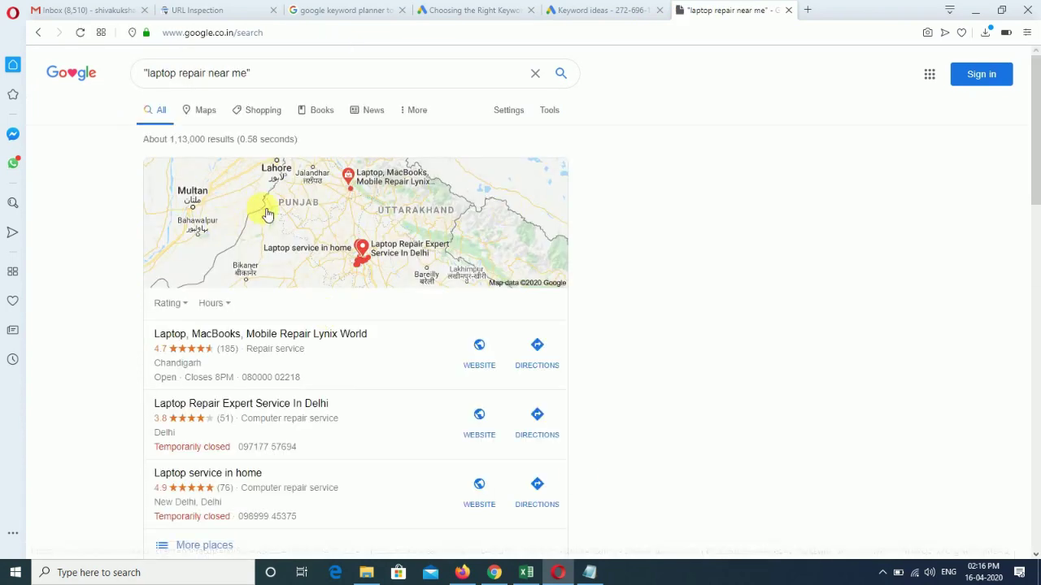
pyautogui.scroll(-3, 682, 319)
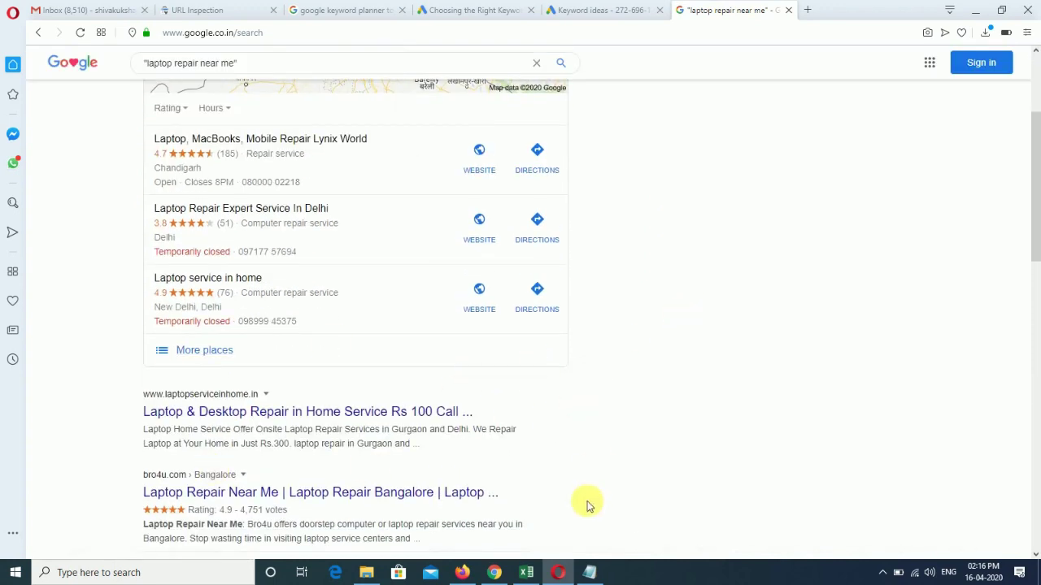
pyautogui.scroll(-3, 476, 342)
pyautogui.scroll(1, 103, 320)
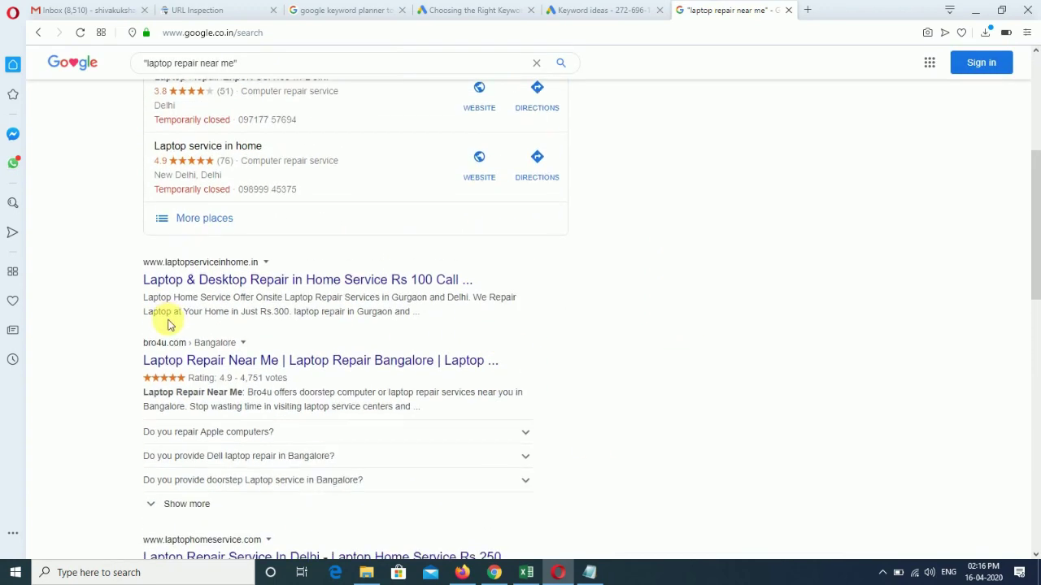
pyautogui.scroll(-5, 657, 342)
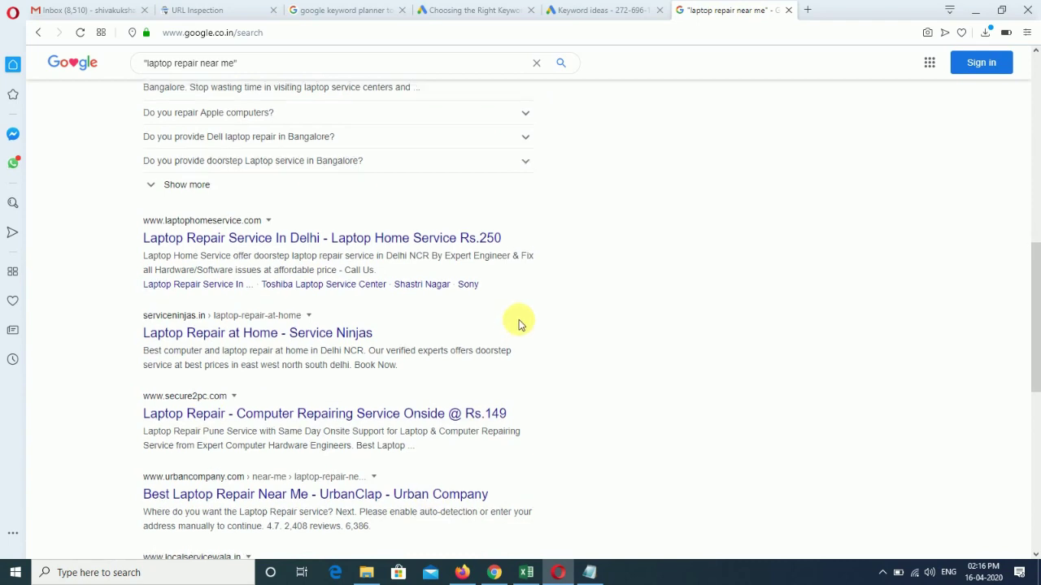
pyautogui.scroll(10, 523, 325)
# Return to the Keyword Planner ideas and check the competition level of "laptop repairs near me"
pyautogui.click(601, 10)
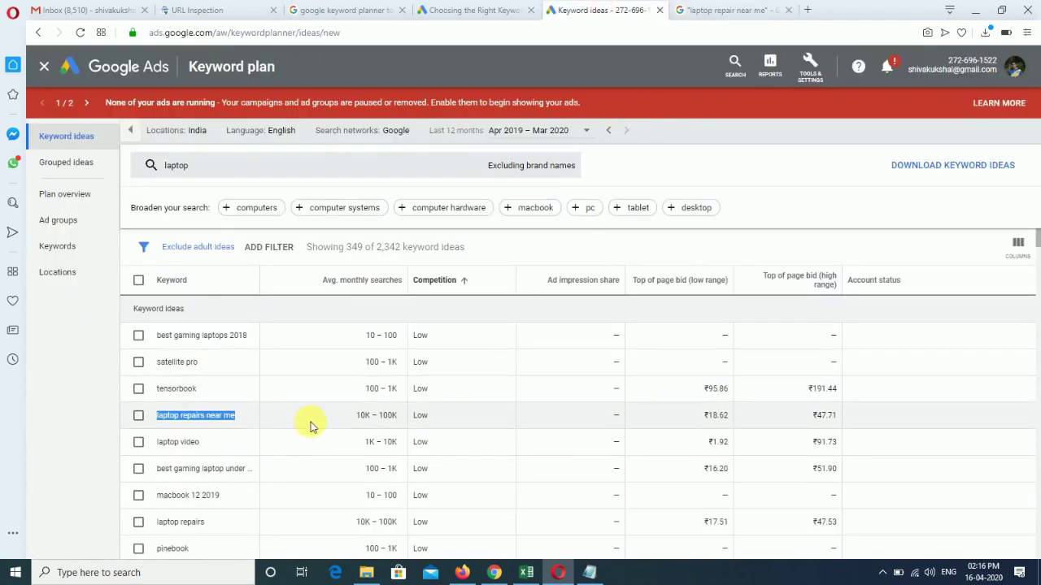
pyautogui.doubleClick(435, 416)
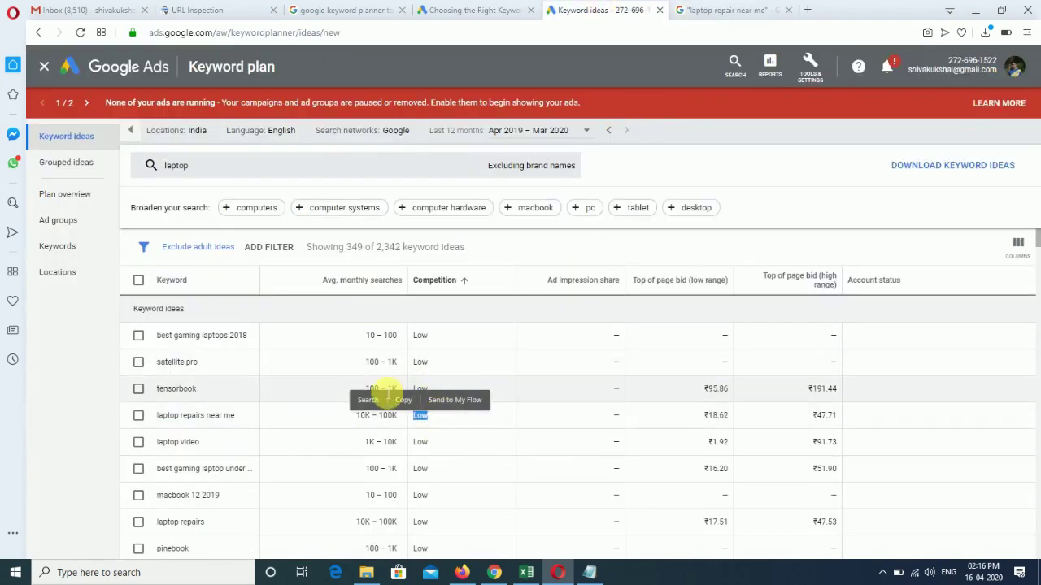
pyautogui.click(109, 406)
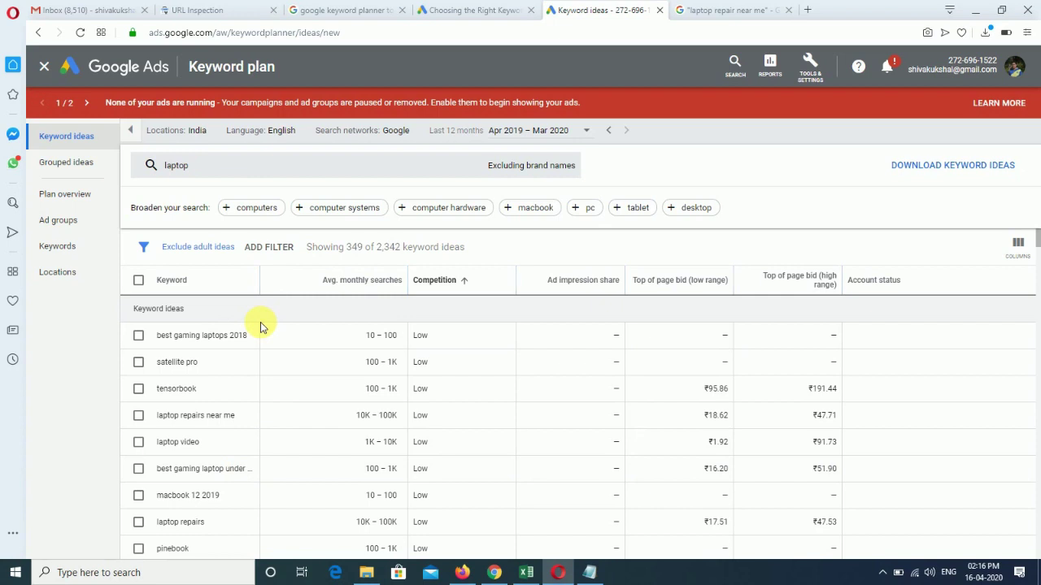
# Widen the Keyword column and copy the low-competition keyword "best gaming laptop under 1500"
pyautogui.moveTo(283, 287); pyautogui.dragTo(319, 287)
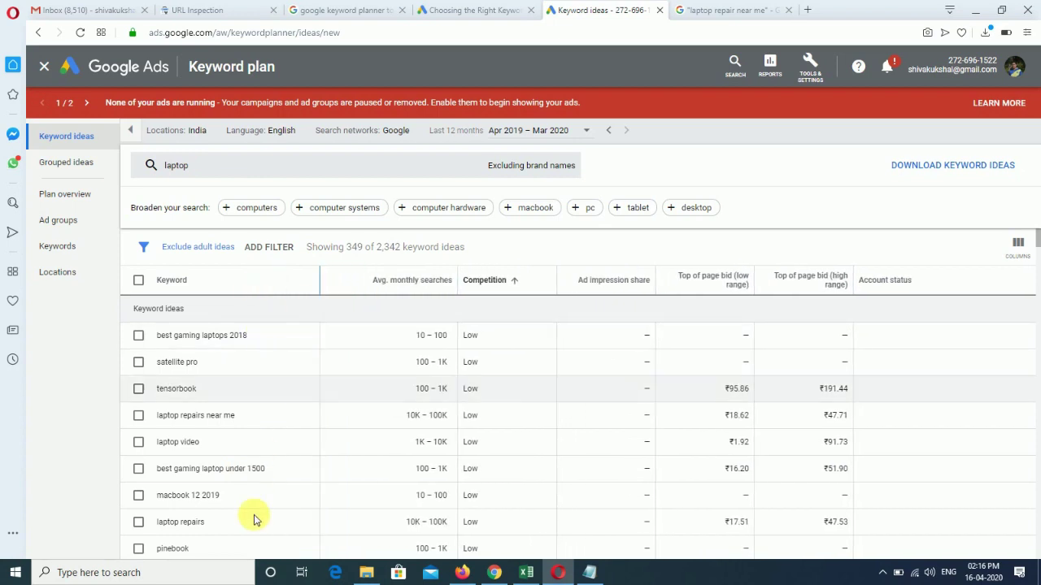
pyautogui.scroll(-2, 264, 473)
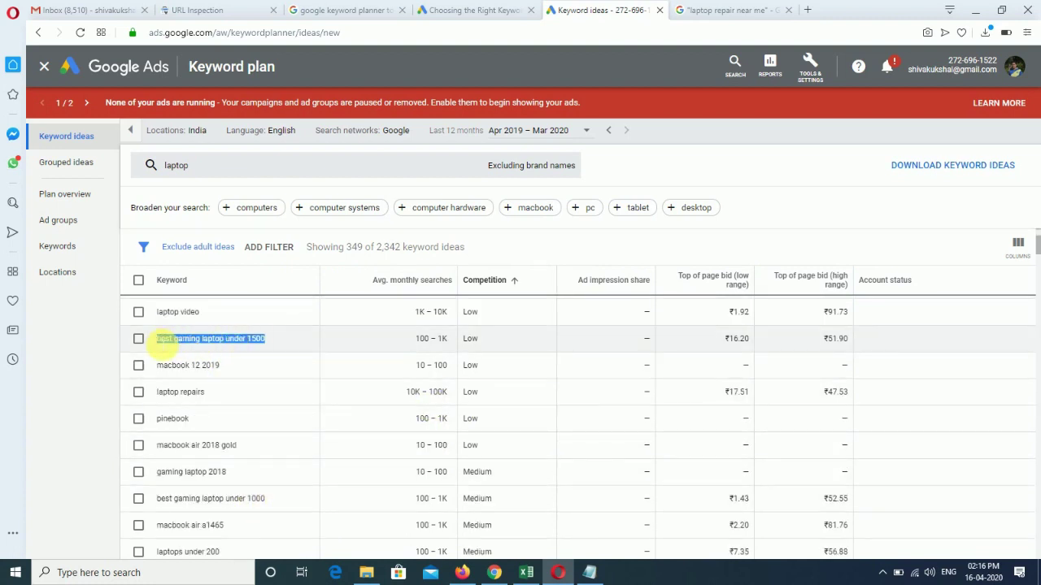
pyautogui.rightClick(198, 340)
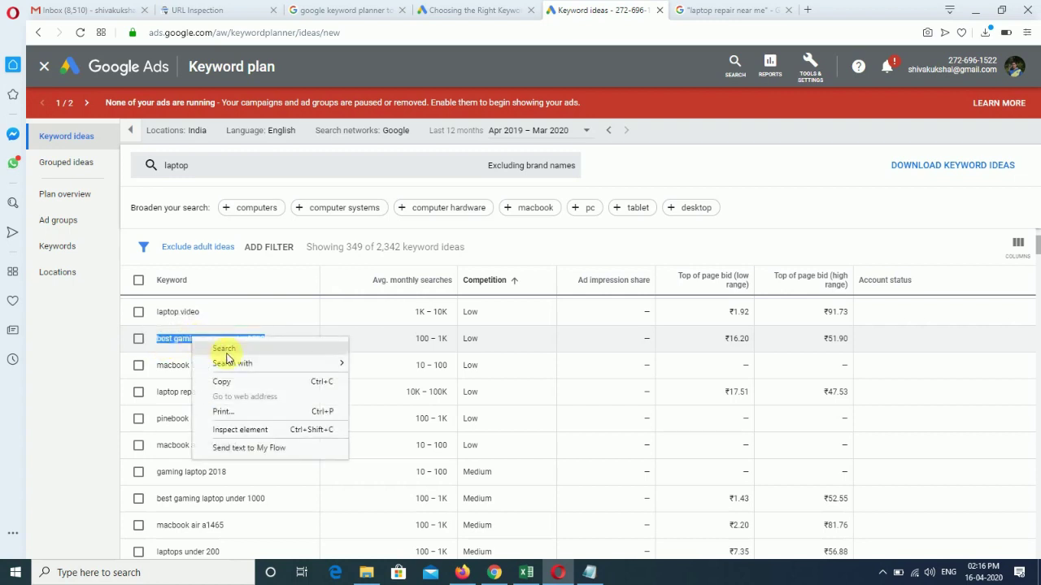
pyautogui.click(244, 385)
# Search Google for the exact phrase "best gaming laptop under 1500" and check the number of results
pyautogui.click(731, 10)
pyautogui.moveTo(148, 72); pyautogui.dragTo(244, 72)
pyautogui.rightClick(244, 73)
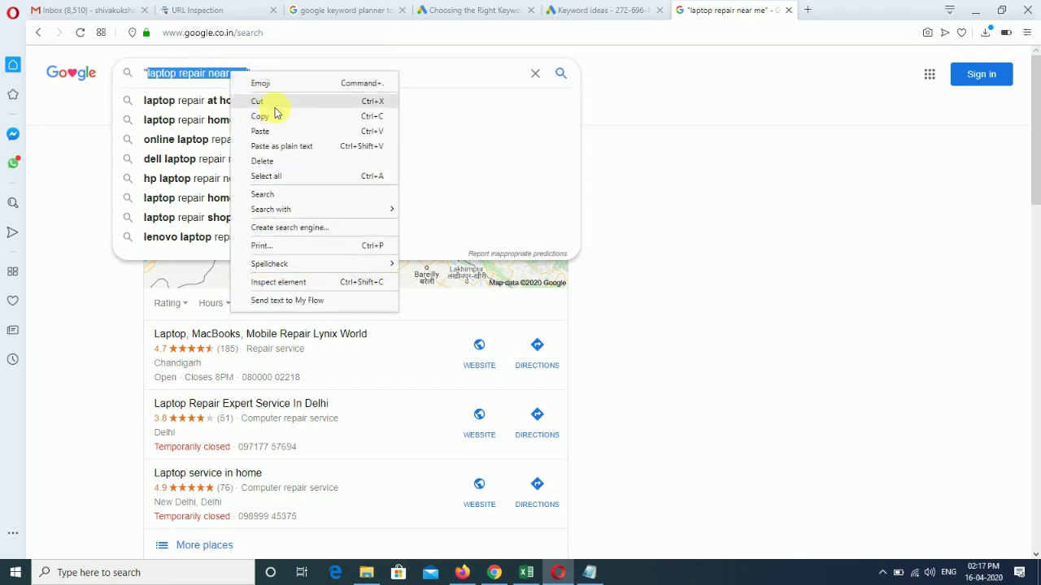
pyautogui.click(276, 132)
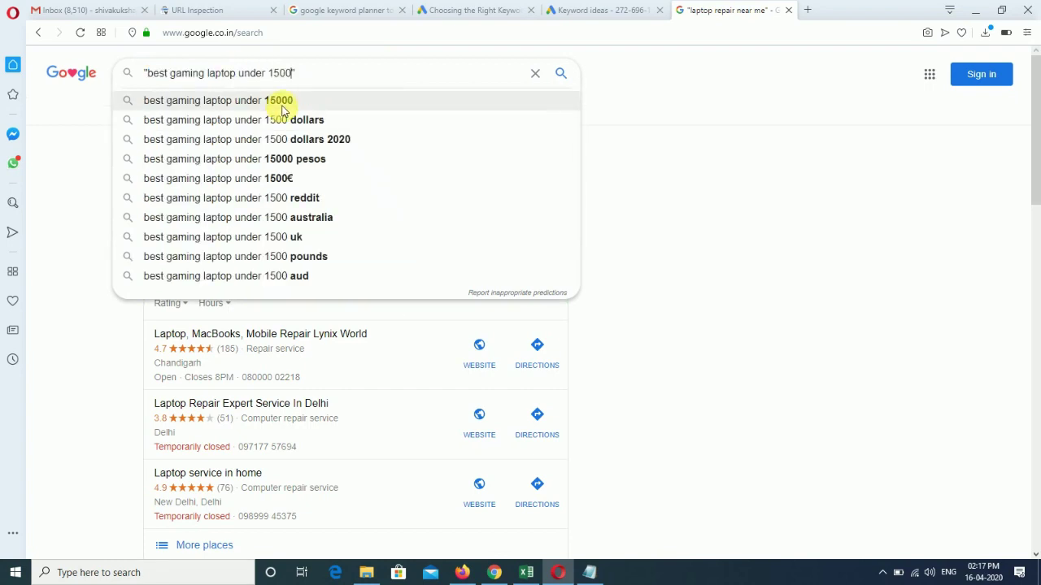
pyautogui.press('Return')
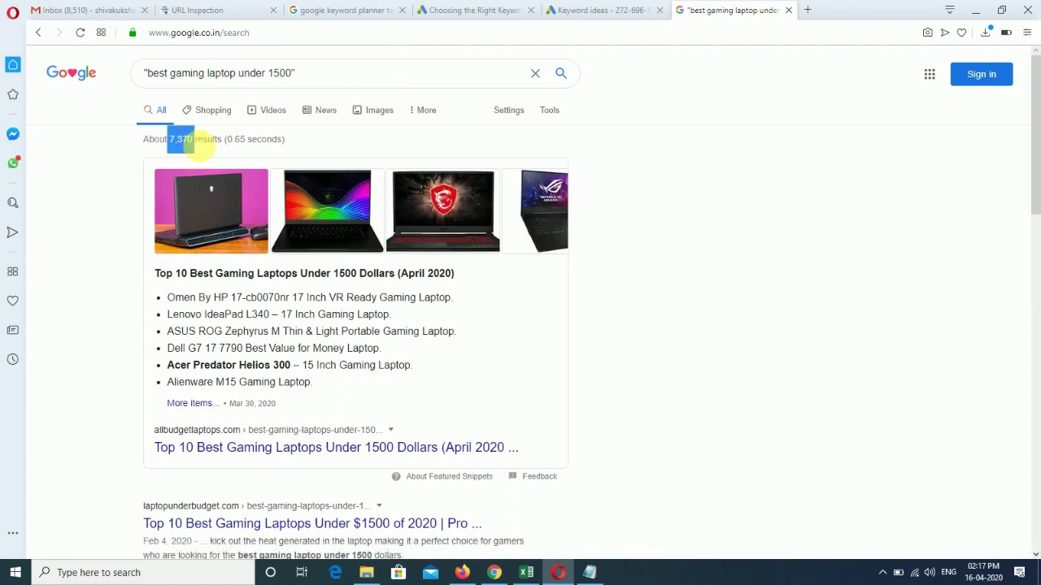
pyautogui.moveTo(196, 142); pyautogui.dragTo(195, 142)
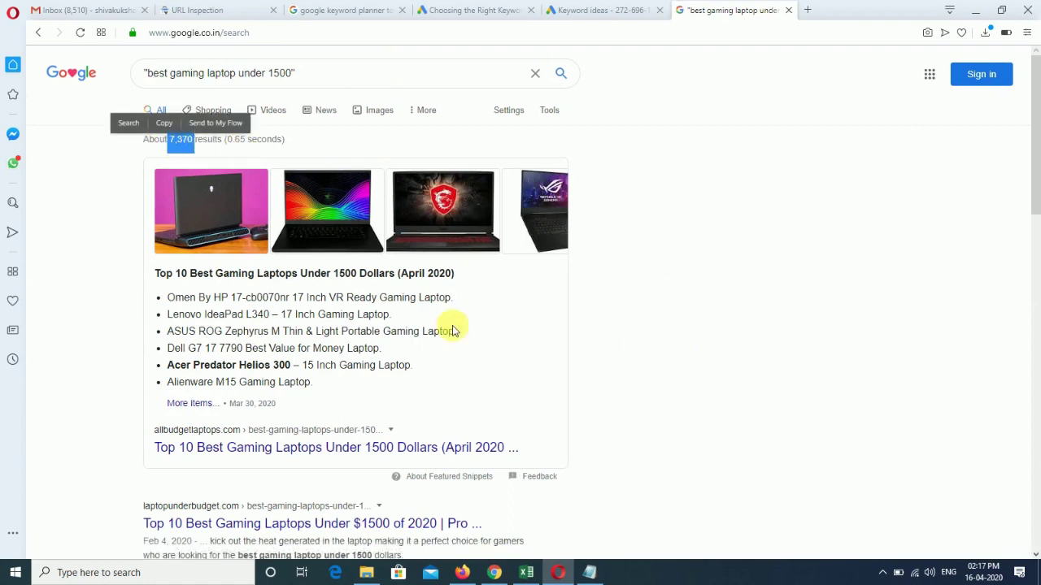
pyautogui.click(783, 301)
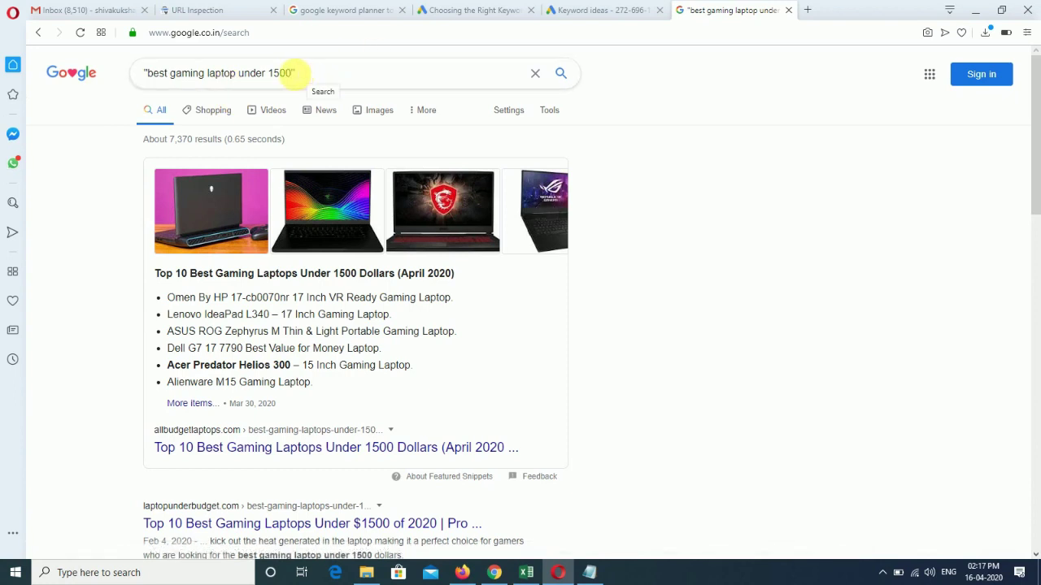
# Check the bids for "best gaming laptop under 1500" in Keyword Planner and sort the ideas by high-range top of page bid, highest first
pyautogui.click(620, 10)
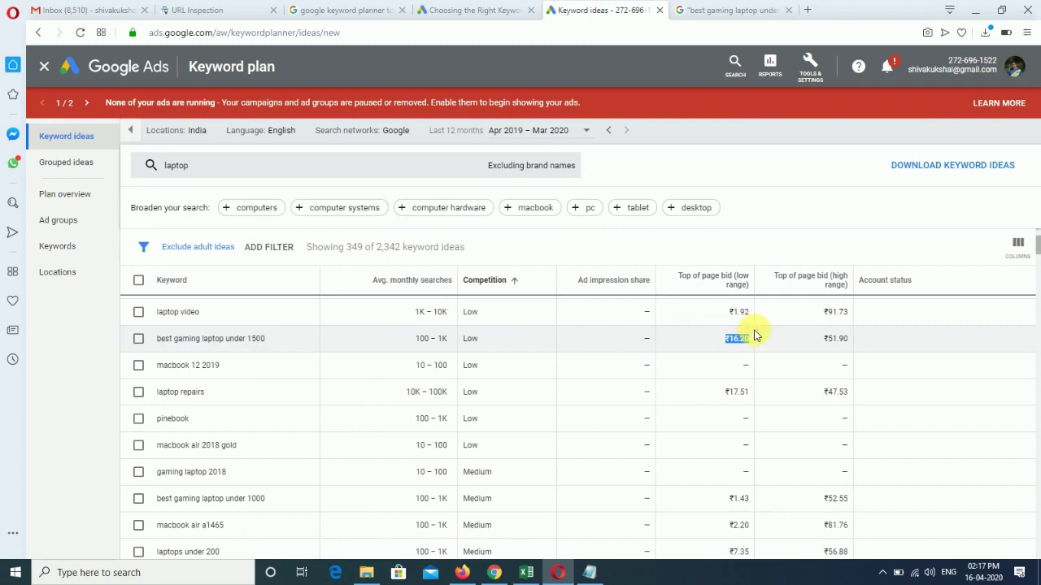
pyautogui.doubleClick(837, 340)
pyautogui.click(811, 280)
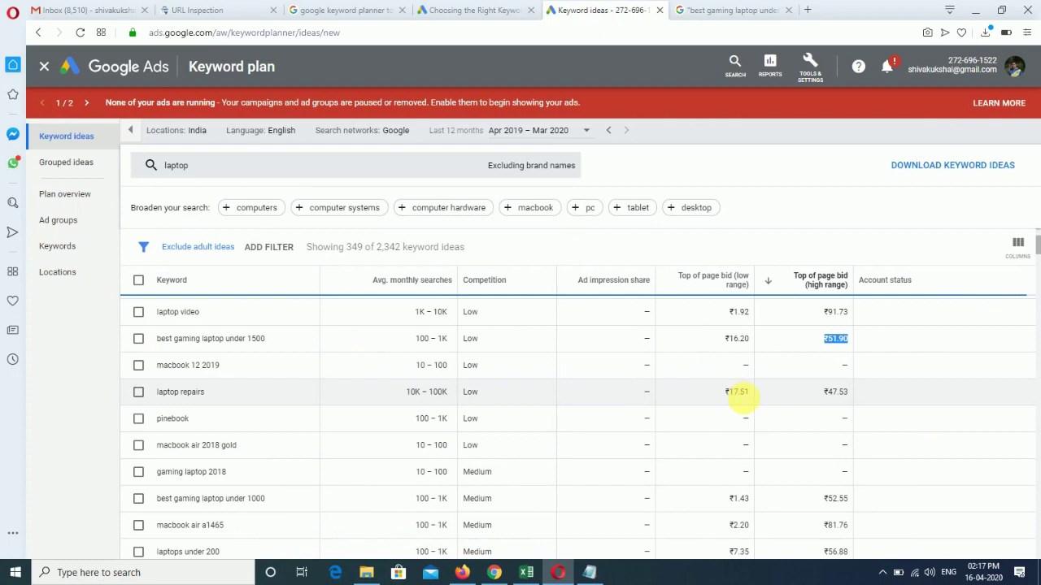
pyautogui.scroll(2, 809, 418)
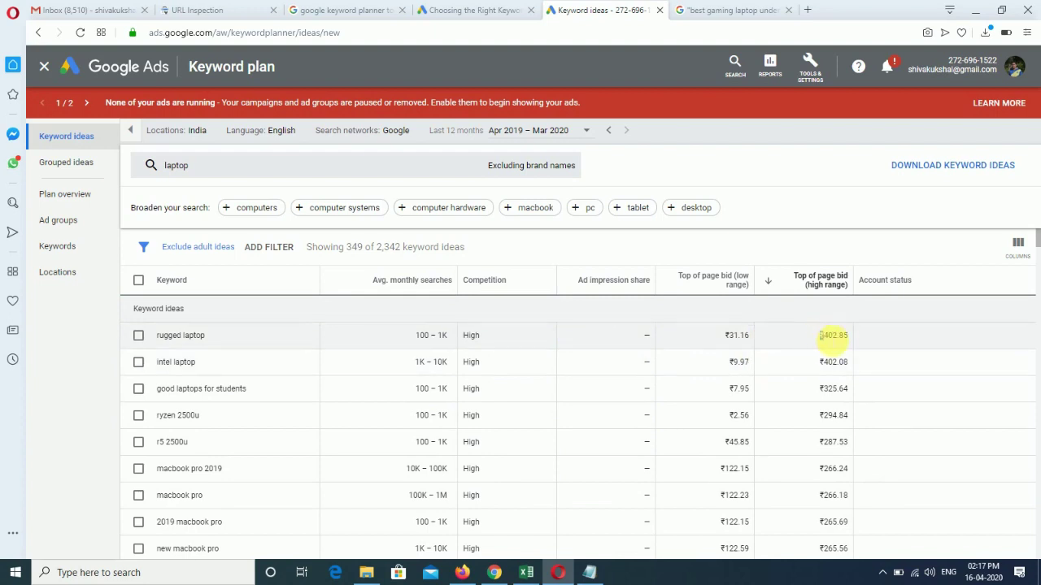
# Compare the average monthly searches of "rugged laptop" and "intel laptop" and look through the other high-bid keywords
pyautogui.doubleClick(195, 335)
pyautogui.moveTo(414, 335); pyautogui.dragTo(448, 341)
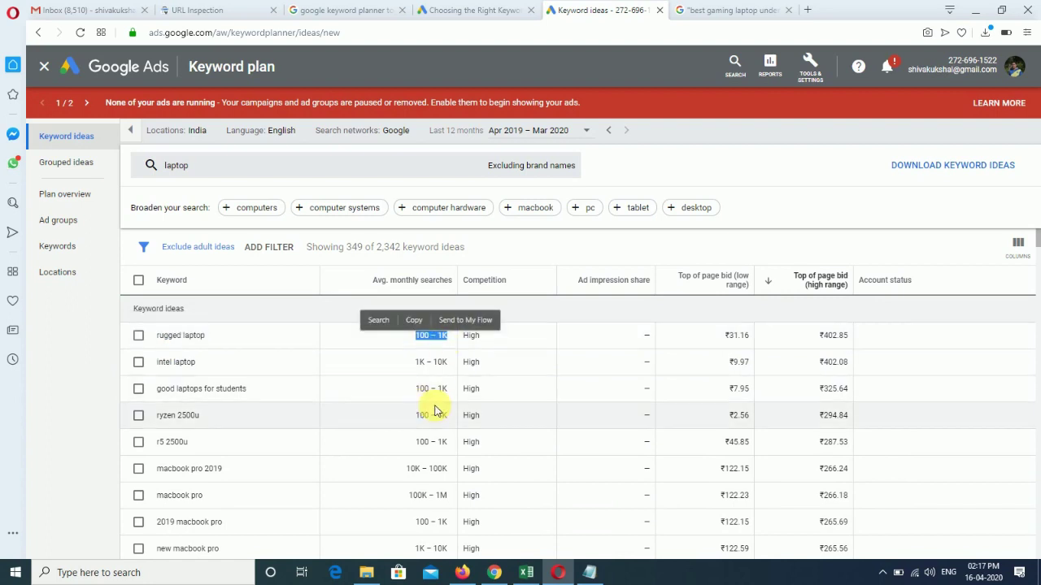
pyautogui.moveTo(414, 363); pyautogui.dragTo(448, 370)
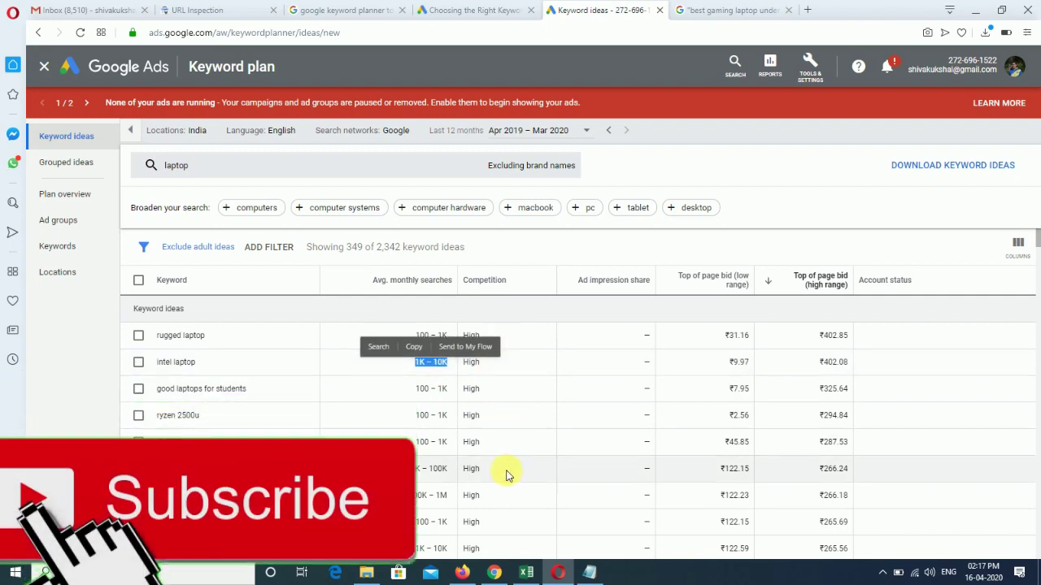
pyautogui.scroll(-5, 508, 456)
pyautogui.scroll(10, 505, 470)
pyautogui.scroll(-3, 505, 470)
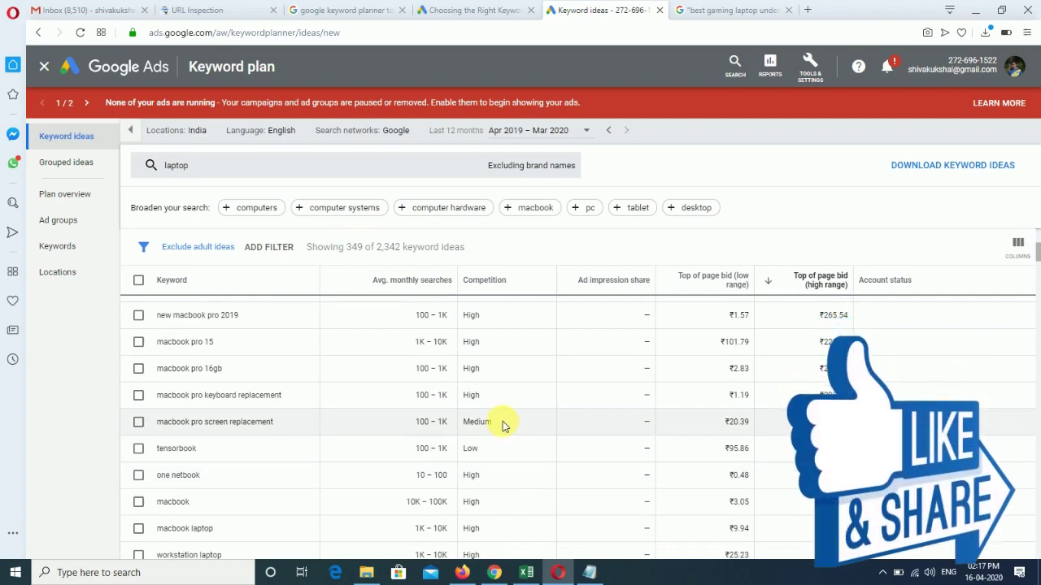
# Check the competition, high-range bid and average monthly searches of "macbook pro screen replacement"
pyautogui.doubleClick(477, 422)
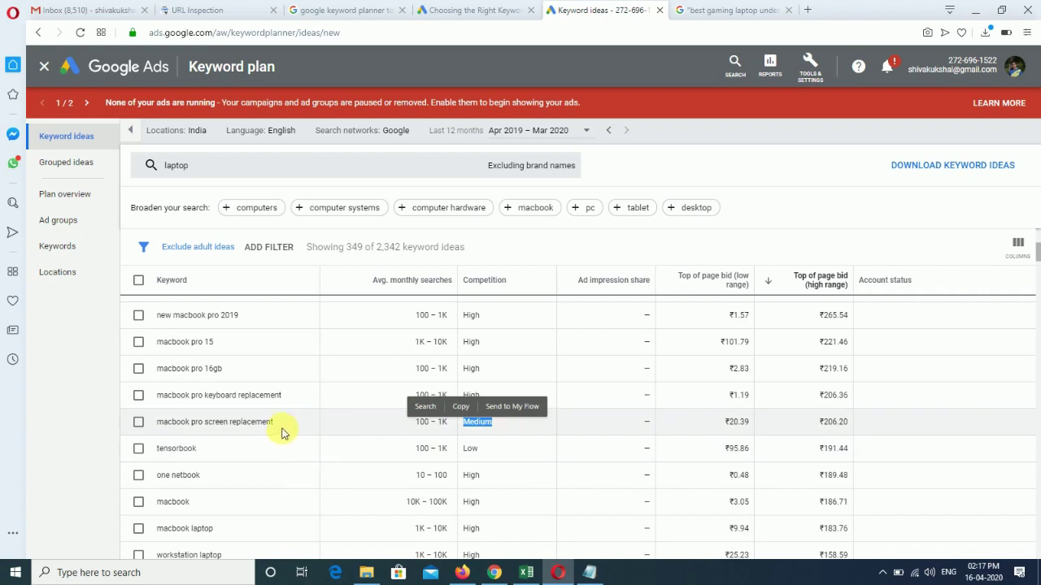
pyautogui.click(256, 423)
pyautogui.moveTo(160, 430); pyautogui.dragTo(157, 431)
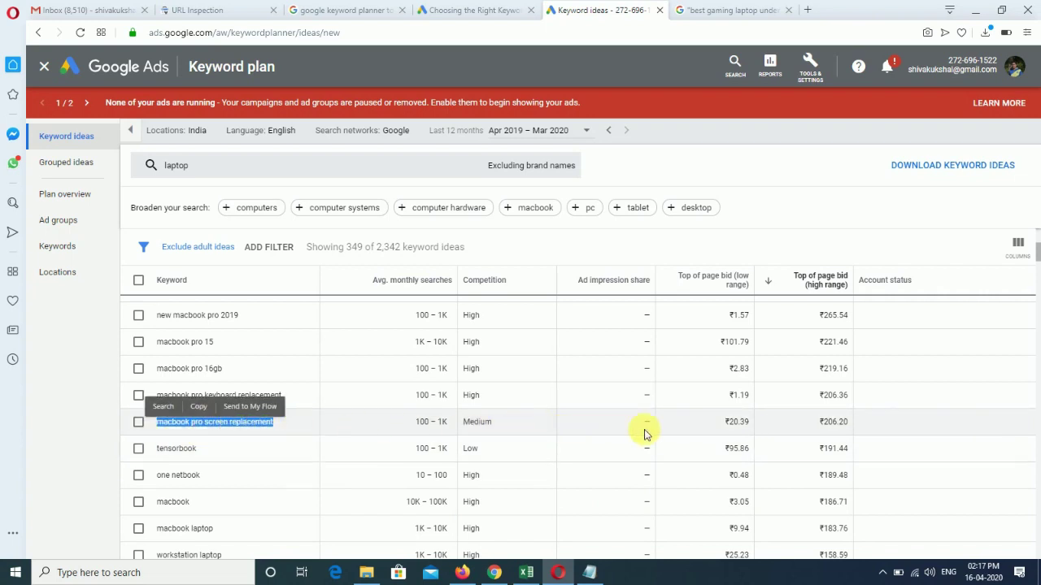
pyautogui.moveTo(820, 422); pyautogui.dragTo(847, 423)
pyautogui.moveTo(413, 425); pyautogui.dragTo(453, 428)
pyautogui.moveTo(288, 426); pyautogui.dragTo(213, 435)
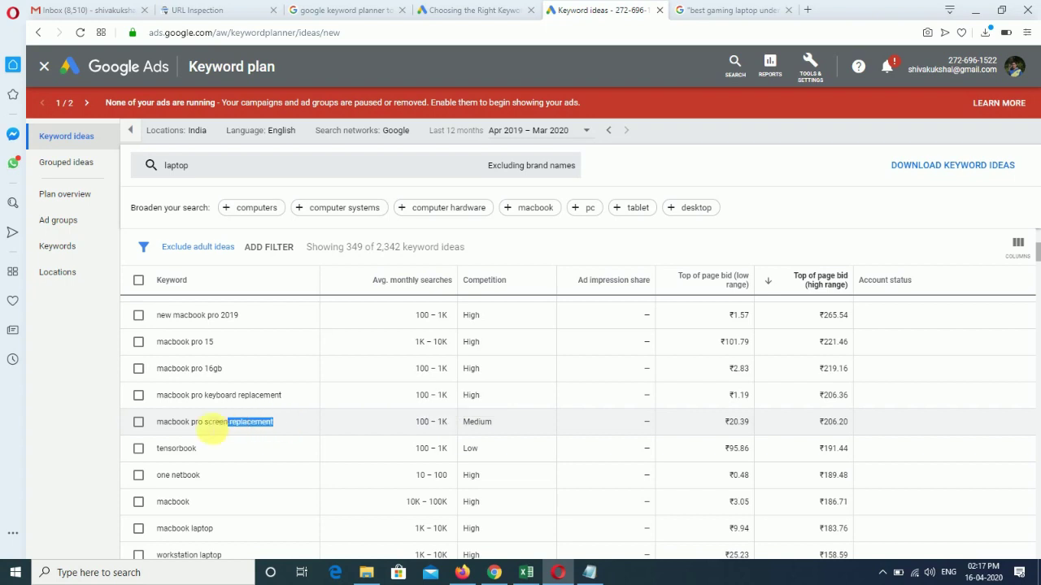
# Copy the keyword "macbook pro screen replacement" and search Google for it as an exact phrase in quotation marks
pyautogui.rightClick(177, 429)
pyautogui.click(231, 468)
pyautogui.click(711, 6)
pyautogui.moveTo(144, 73); pyautogui.dragTo(289, 73)
pyautogui.rightClick(289, 73)
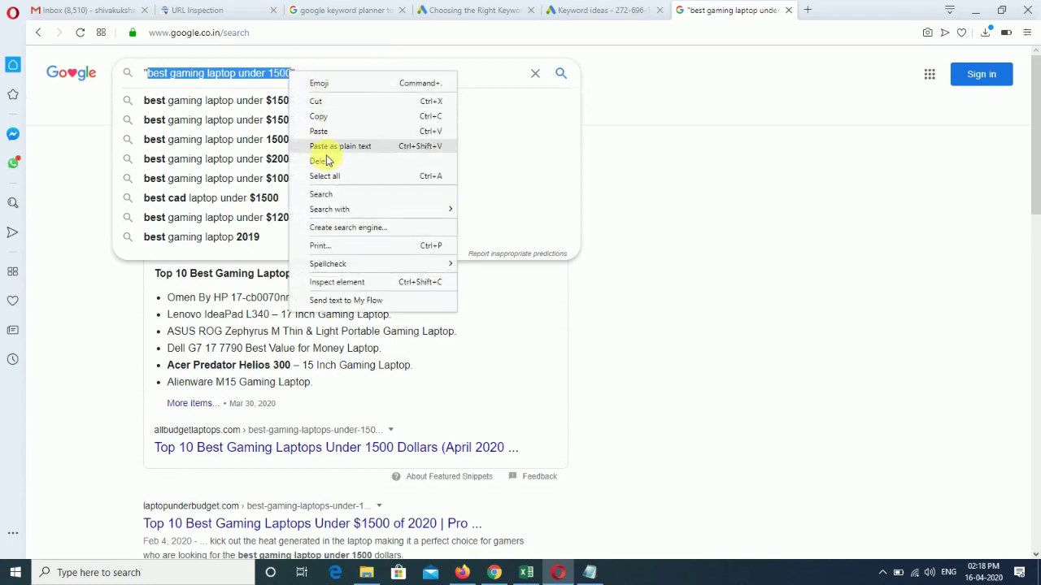
pyautogui.click(328, 132)
pyautogui.press('Return')
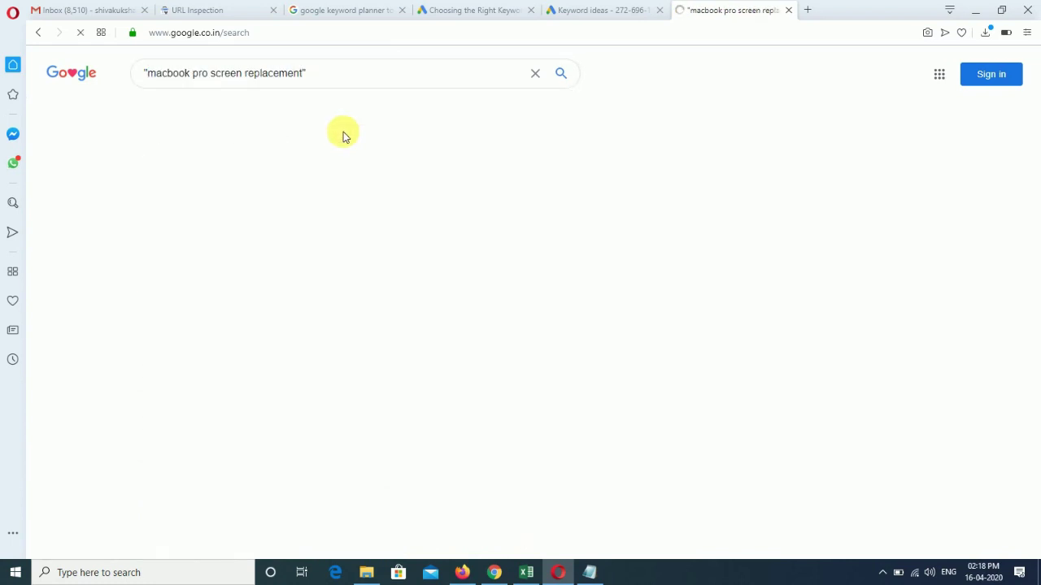
# Check the number of Google results for "macbook pro screen replacement" and look through the ranking pages
pyautogui.moveTo(169, 139); pyautogui.dragTo(205, 142)
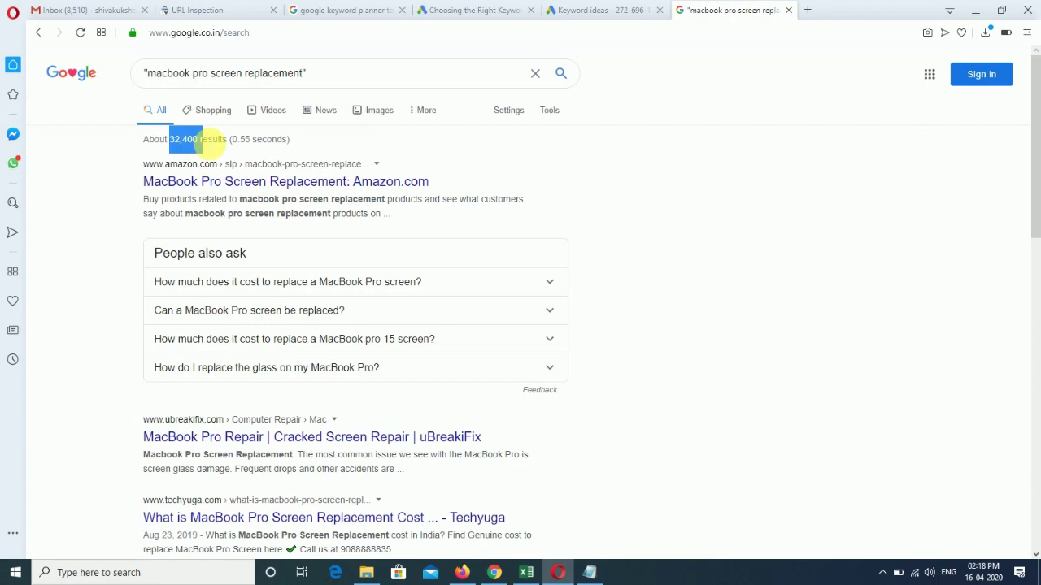
pyautogui.click(382, 139)
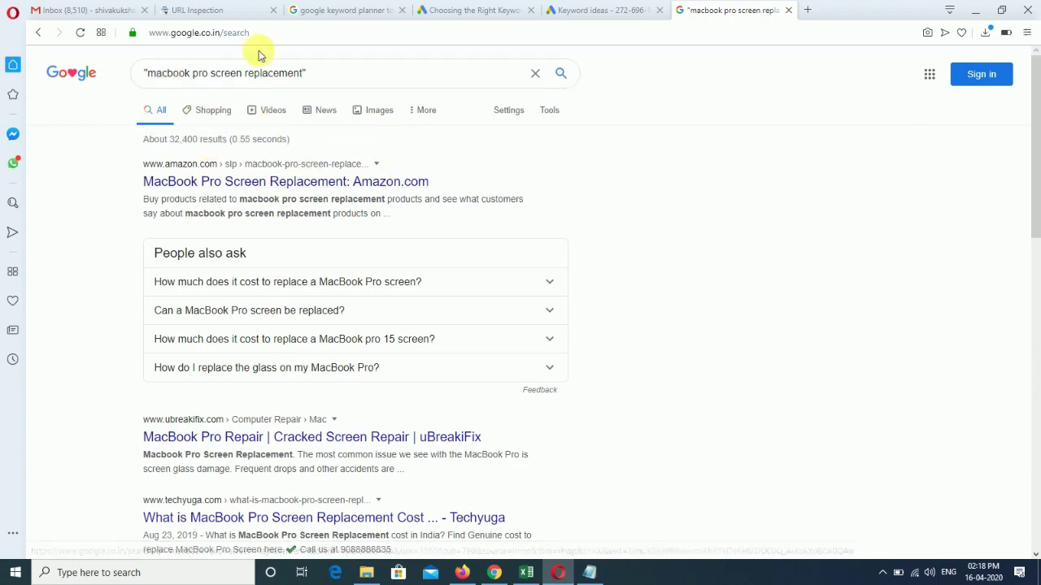
pyautogui.scroll(-3, 477, 362)
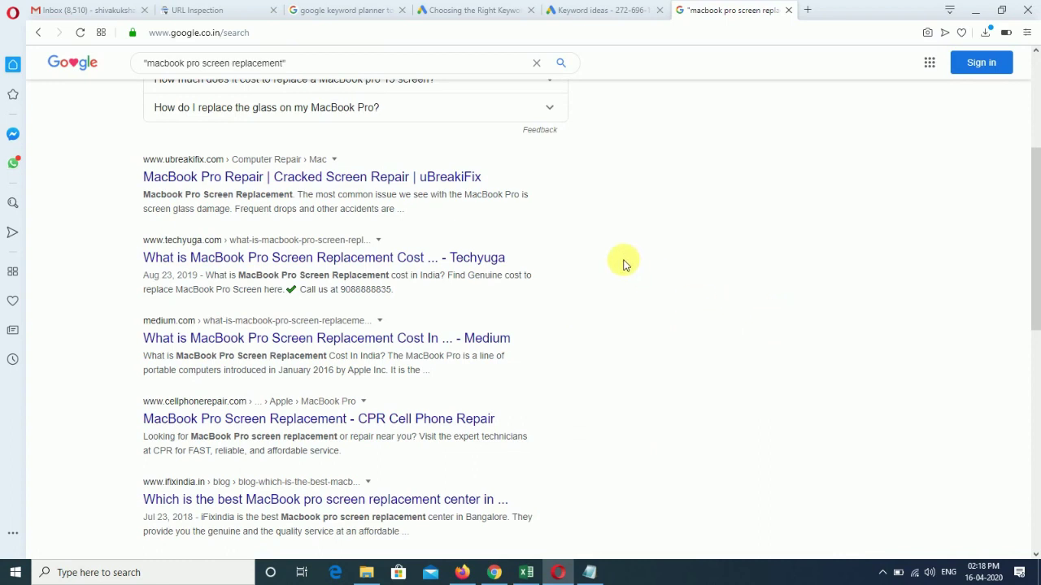
pyautogui.scroll(1, 623, 264)
pyautogui.scroll(3, 624, 335)
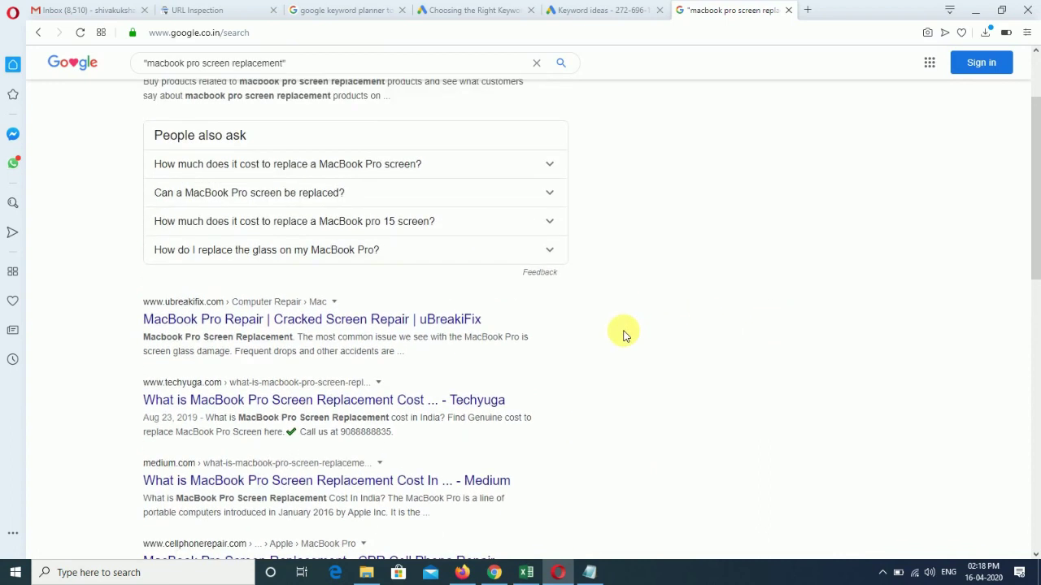
# Return to the Keyword Planner ideas and sort them by average monthly searches, highest first
pyautogui.click(561, 10)
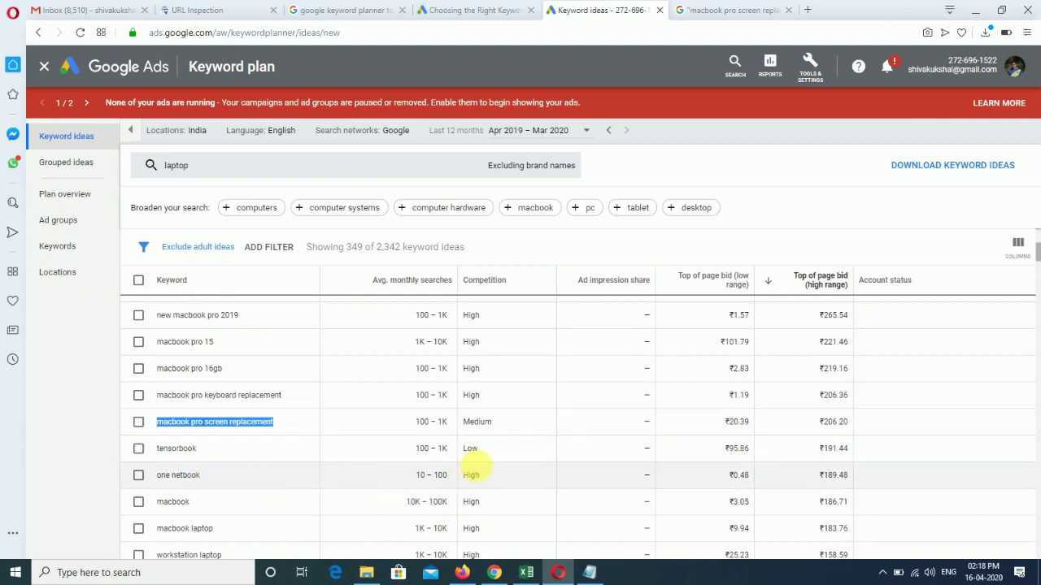
pyautogui.scroll(-10, 474, 468)
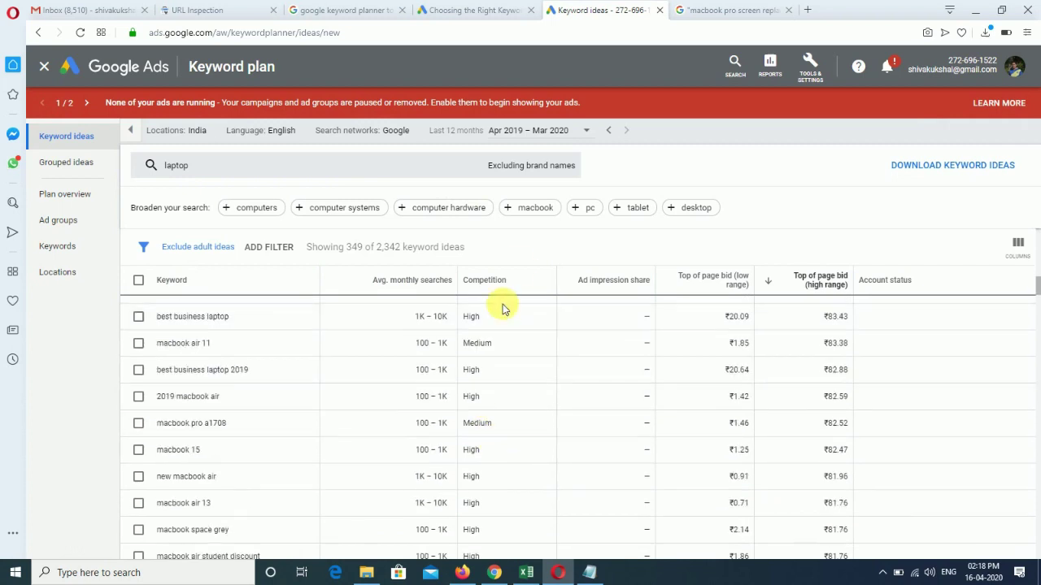
pyautogui.click(502, 281)
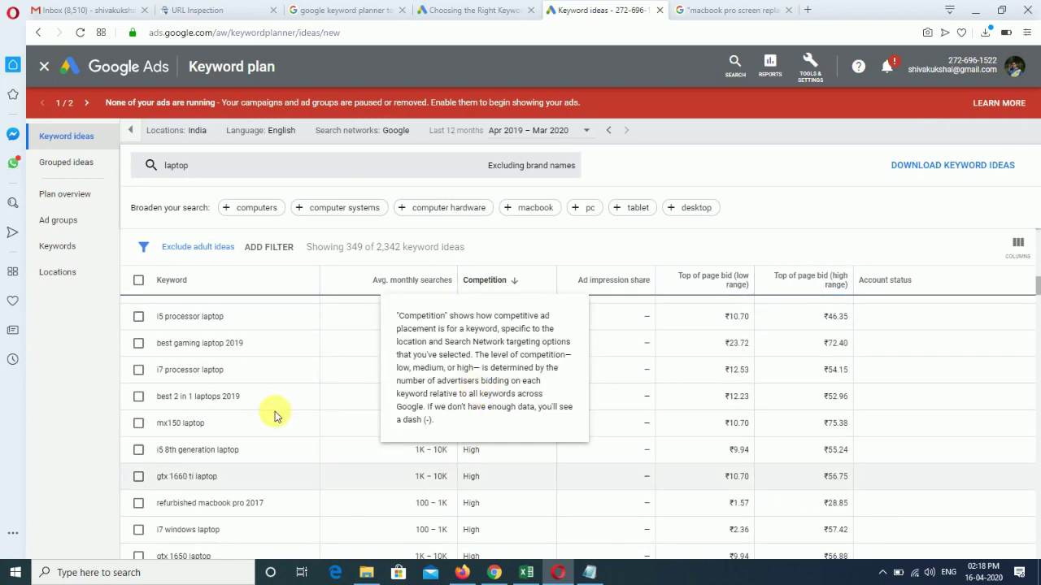
pyautogui.click(432, 280)
pyautogui.scroll(3, 418, 406)
pyautogui.scroll(4, 412, 402)
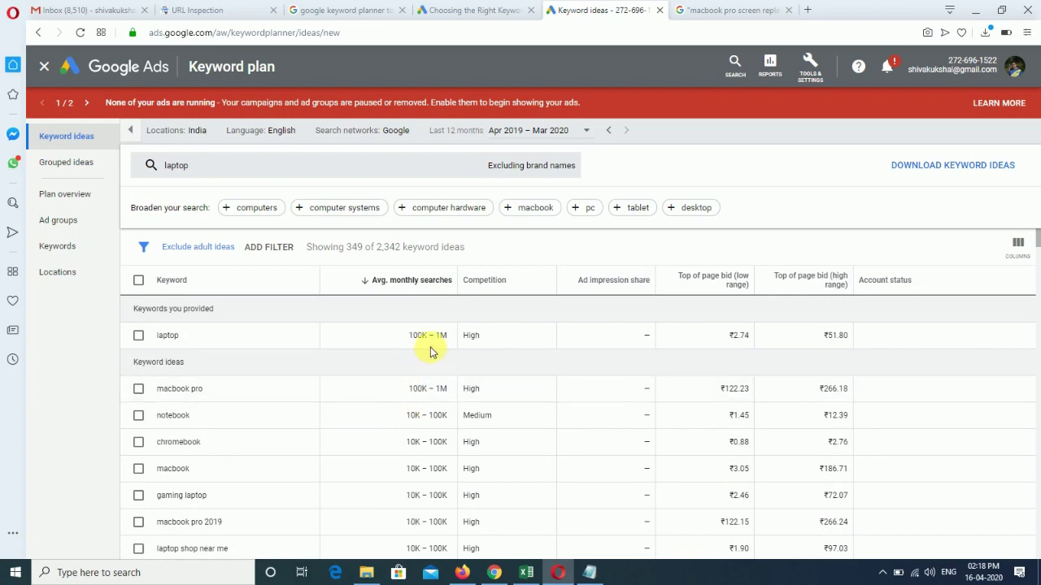
# Copy the low-competition keyword "laptop repairs", search Google for the exact phrase, and follow the suggested spelling "laptop repair"
pyautogui.scroll(-1, 419, 477)
pyautogui.scroll(-3, 421, 486)
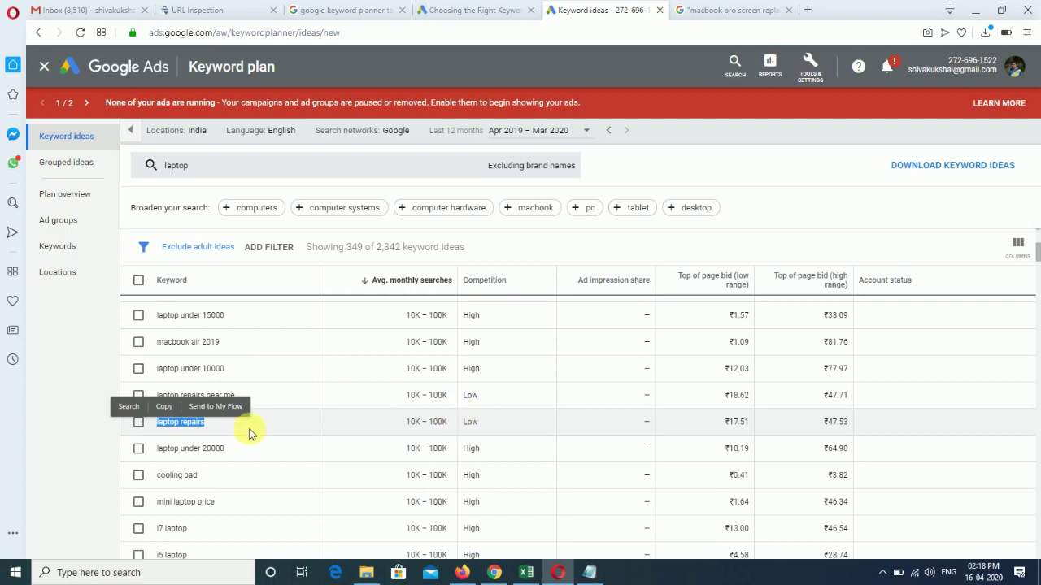
pyautogui.click(166, 409)
pyautogui.click(732, 10)
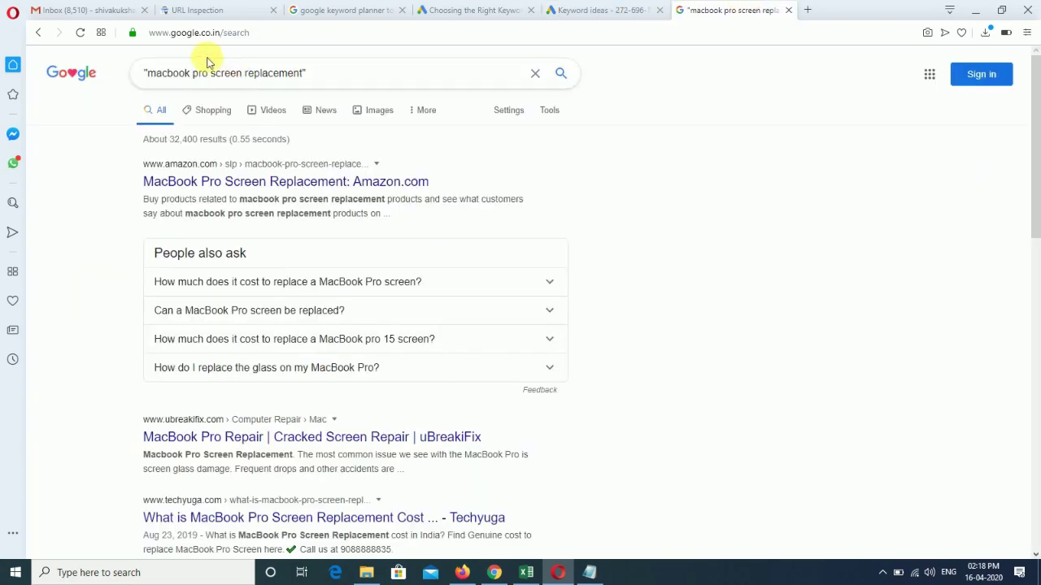
pyautogui.moveTo(148, 74); pyautogui.dragTo(244, 73)
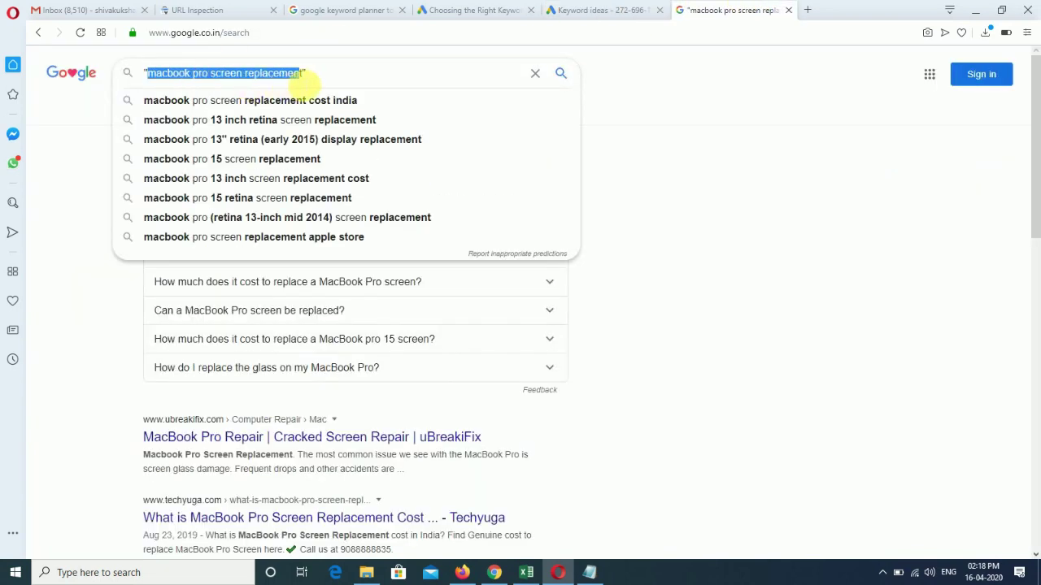
pyautogui.press('BackSpace')
pyautogui.press('Return')
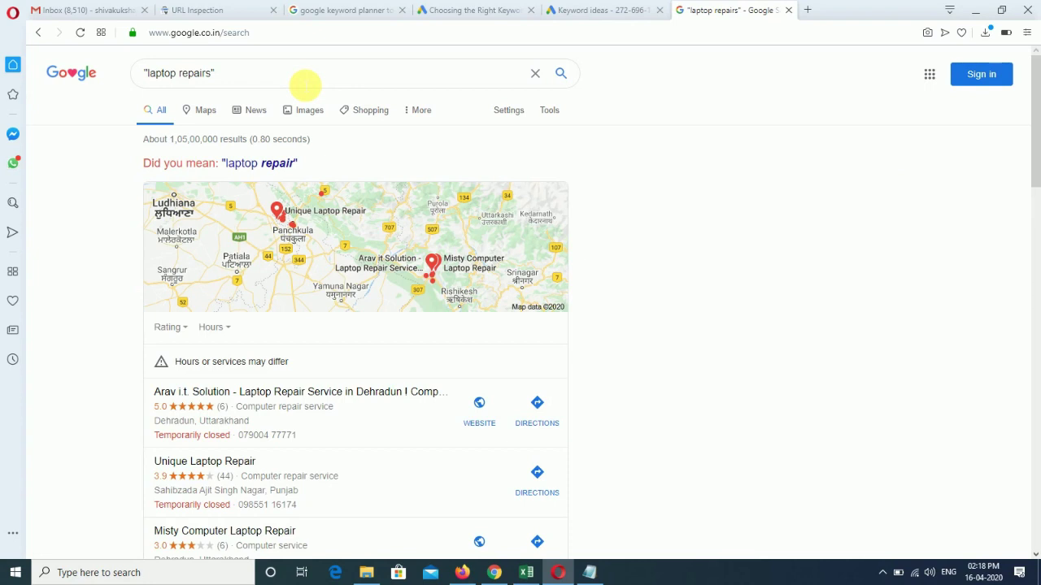
pyautogui.click(269, 163)
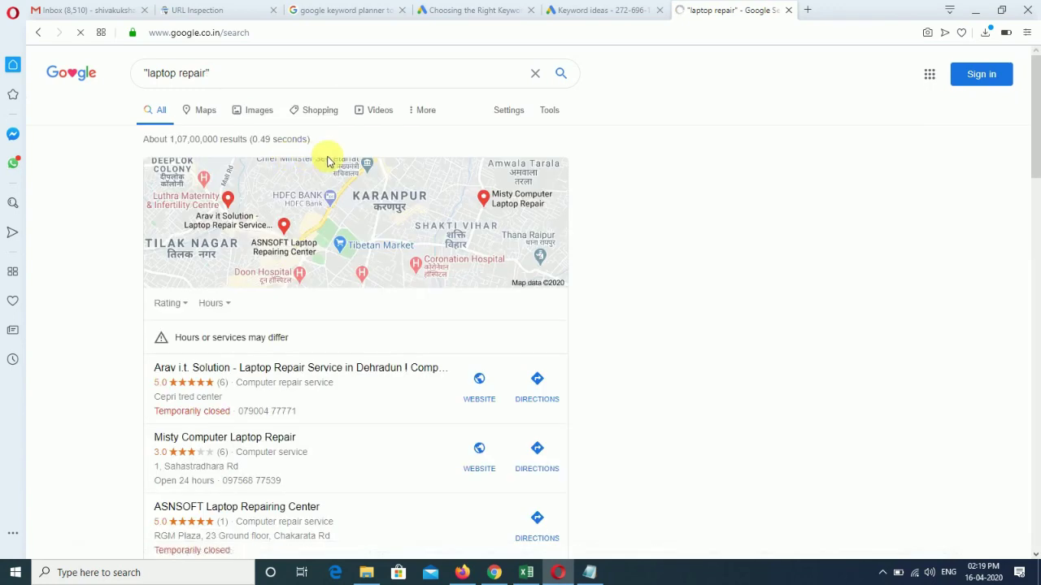
pyautogui.click(614, 8)
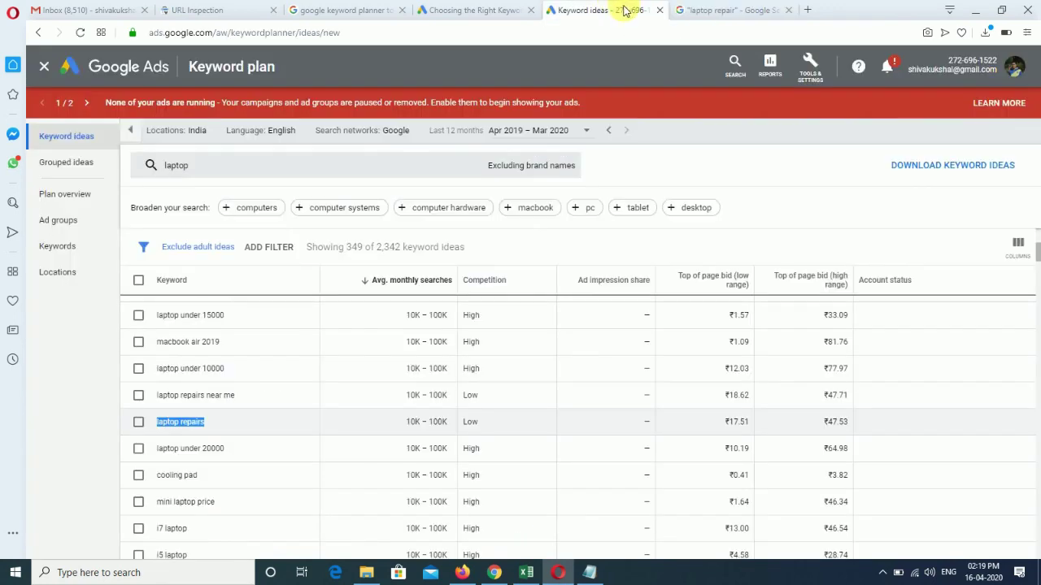
pyautogui.click(476, 8)
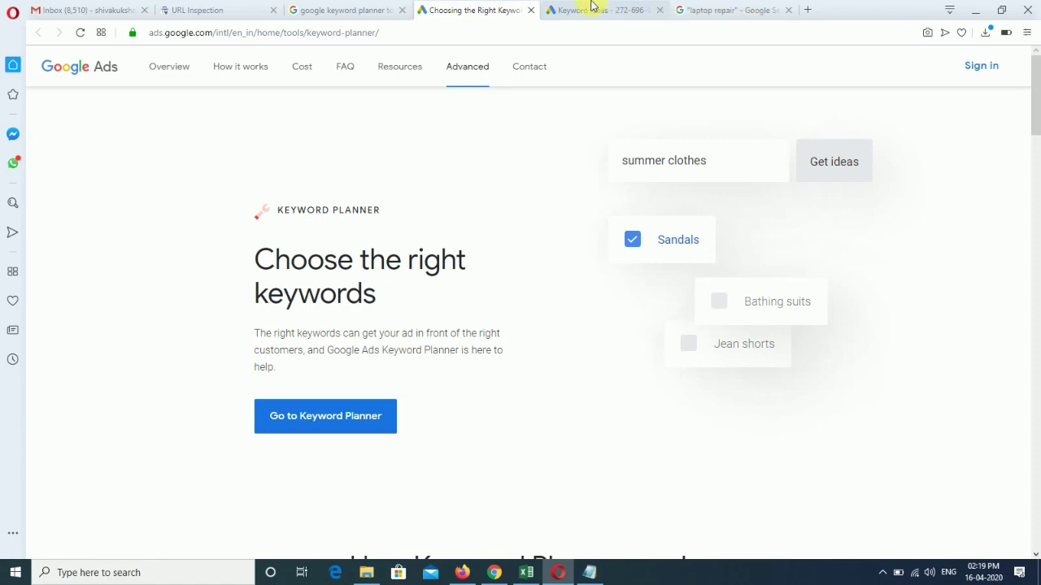
pyautogui.click(591, 7)
pyautogui.click(719, 8)
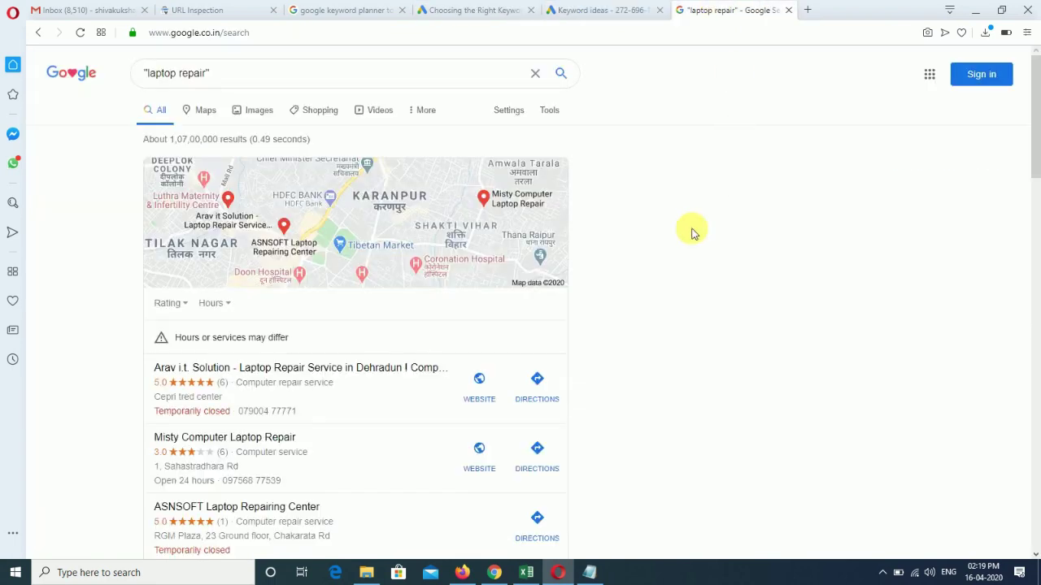
pyautogui.click(593, 8)
pyautogui.click(506, 7)
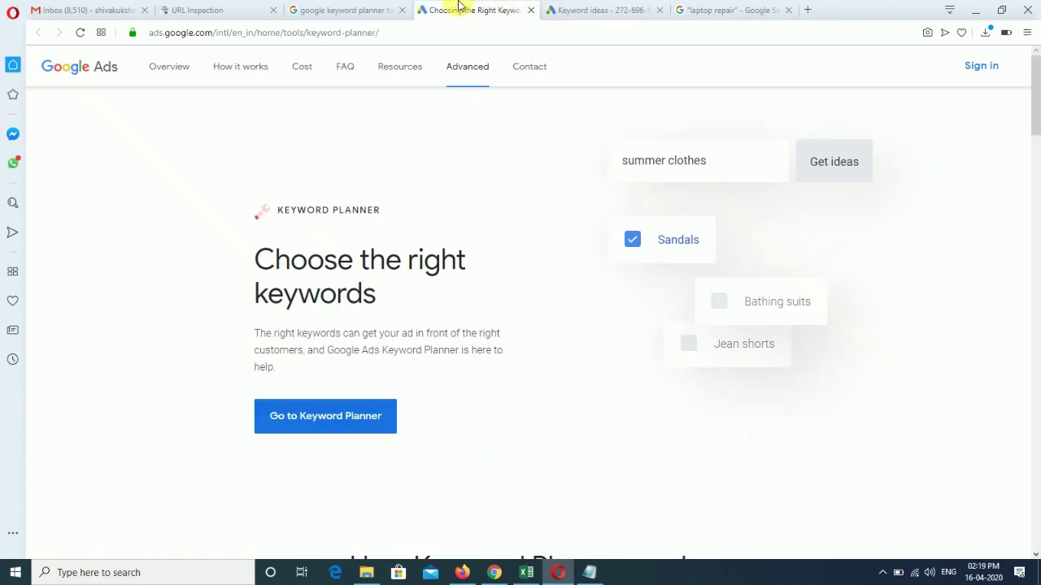
pyautogui.click(325, 8)
pyautogui.click(459, 8)
pyautogui.click(626, 8)
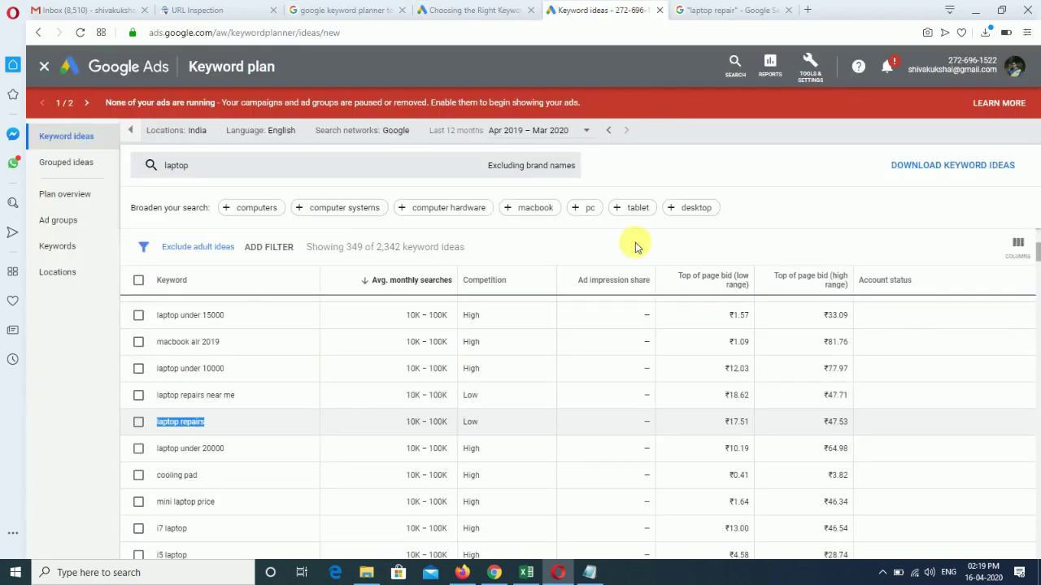
pyautogui.scroll(2, 465, 335)
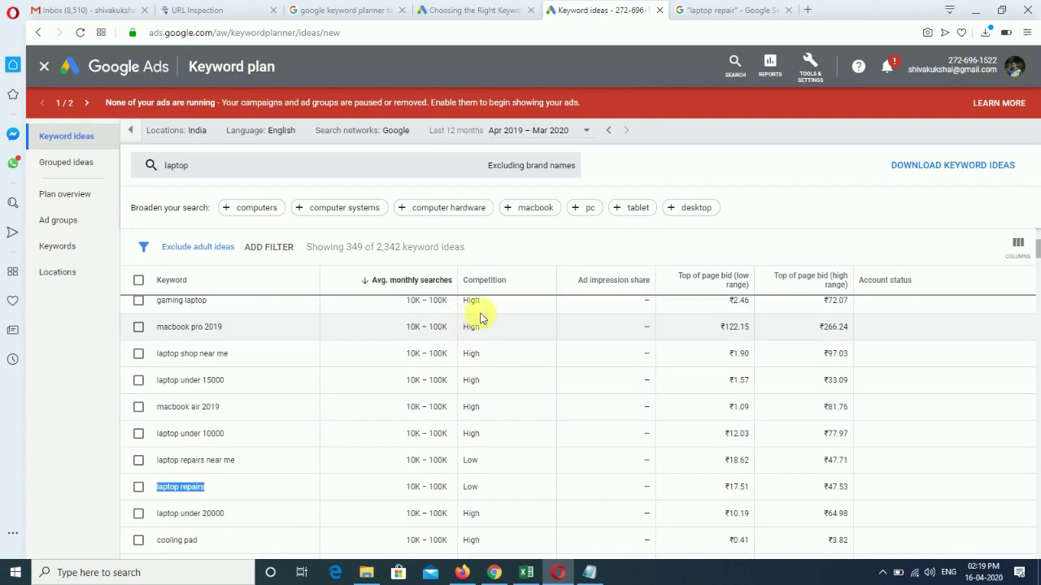
pyautogui.click(740, 6)
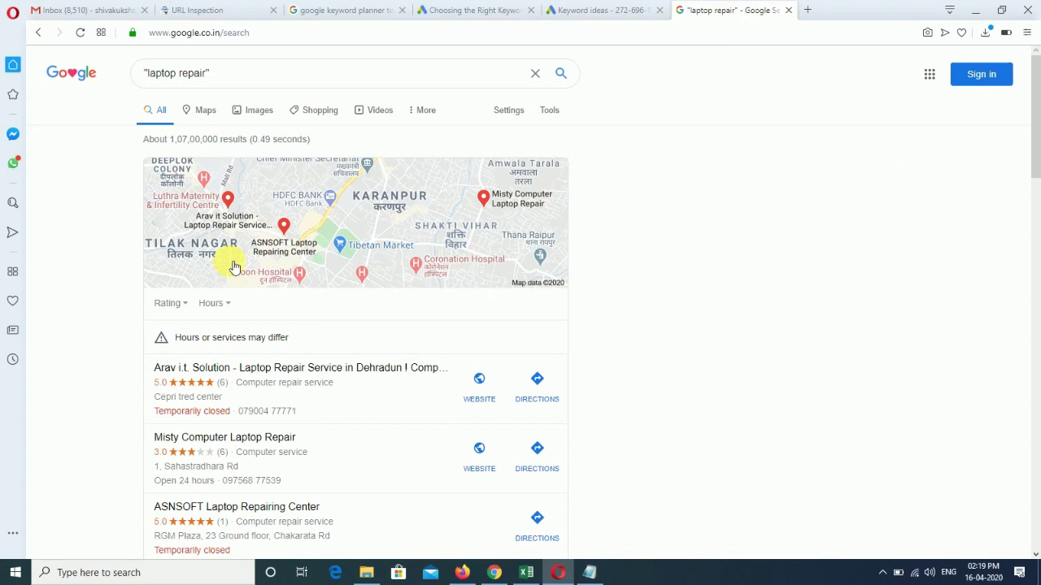
# Find "best gaming laptop under 60000" among the Keyword Planner ideas, copy it, and check its competition and high-range bid
pyautogui.click(592, 10)
pyautogui.scroll(-5, 446, 447)
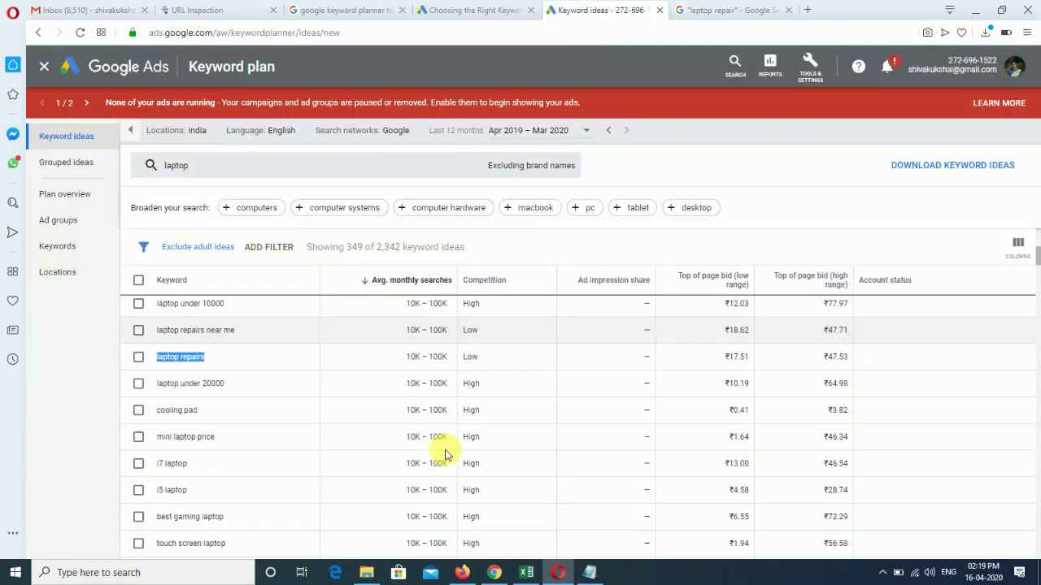
pyautogui.scroll(-6, 453, 446)
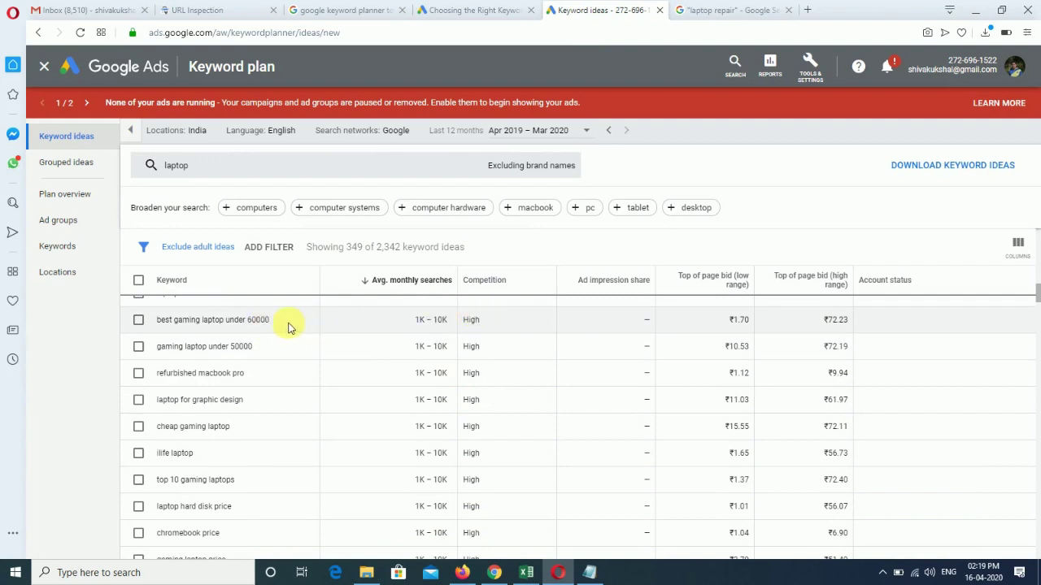
pyautogui.rightClick(236, 320)
pyautogui.click(263, 366)
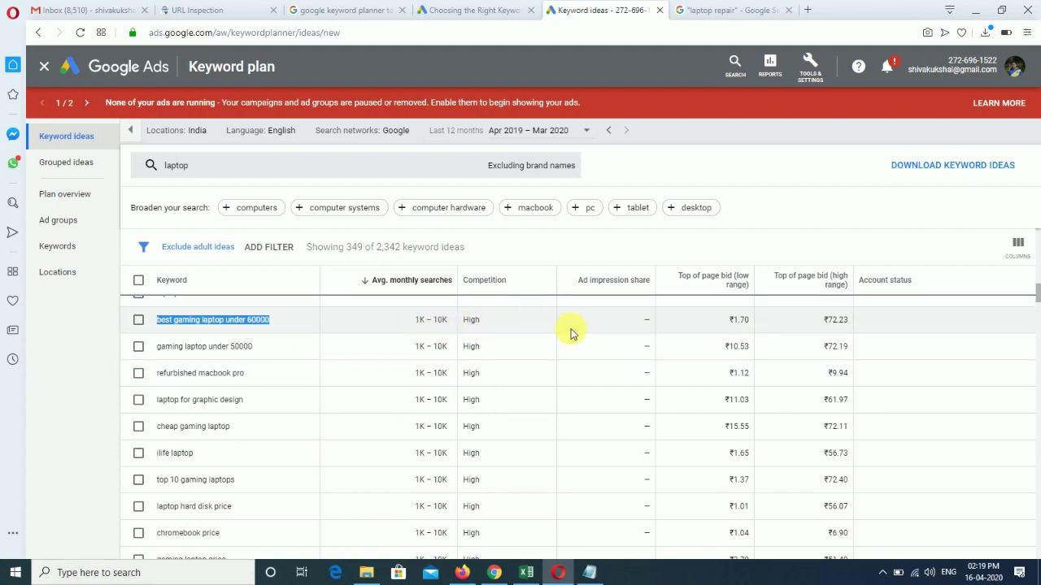
pyautogui.doubleClick(472, 320)
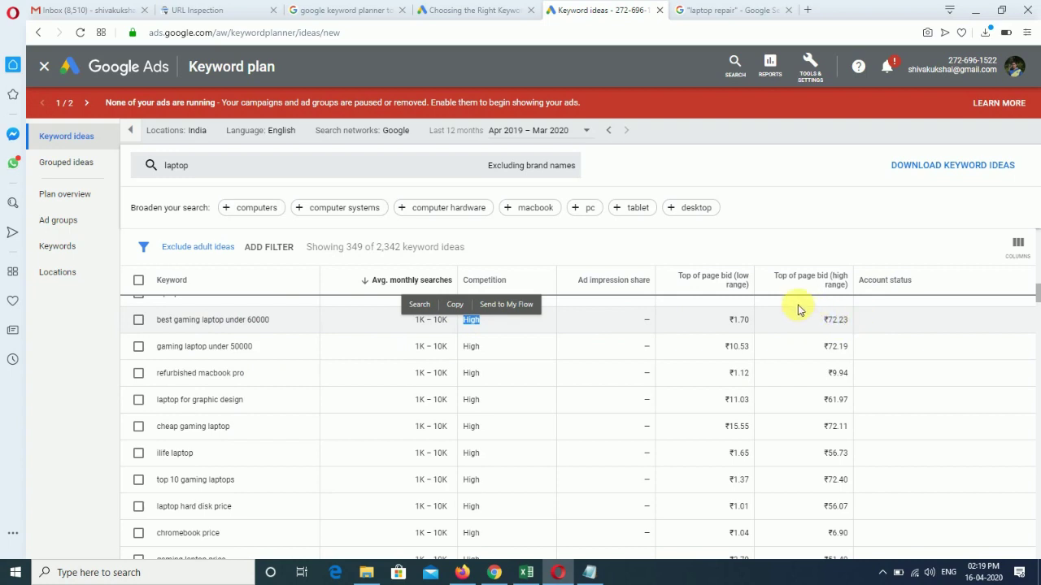
# Search Google for the exact phrase "best gaming laptop under 60000" and check the number of results
pyautogui.click(732, 10)
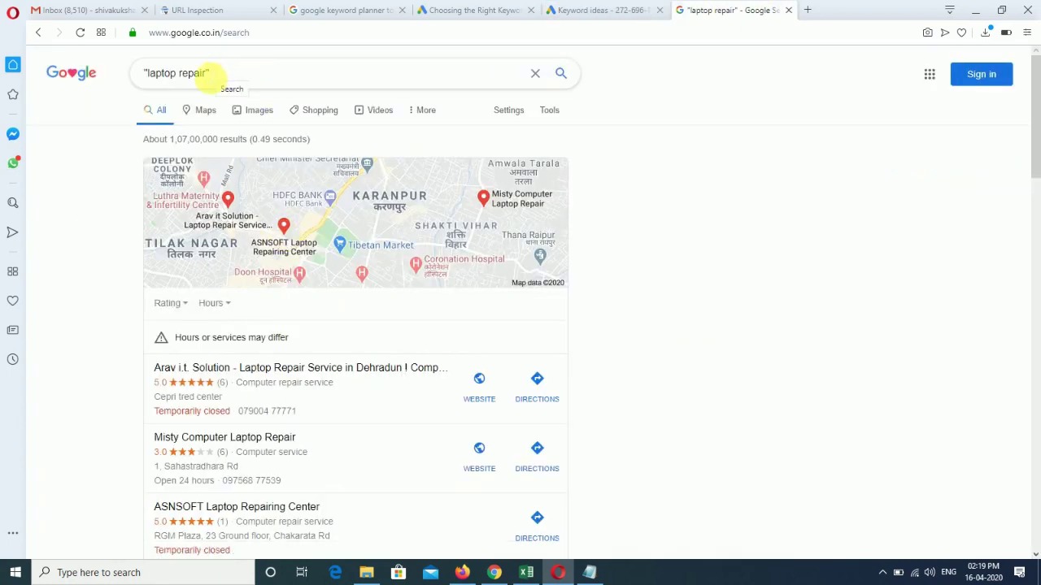
pyautogui.moveTo(209, 72); pyautogui.dragTo(167, 76)
pyautogui.rightClick(183, 79)
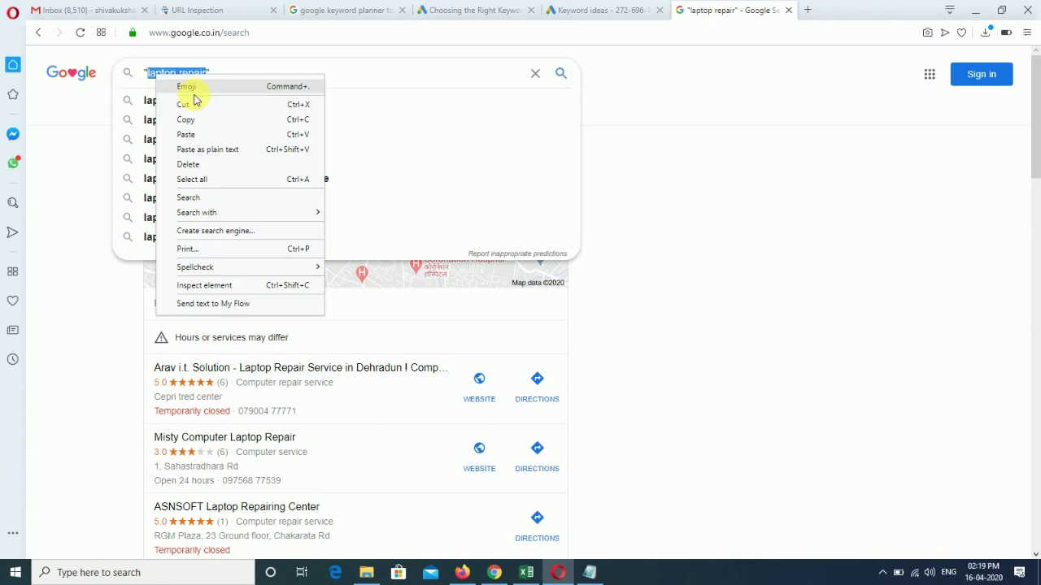
pyautogui.click(214, 132)
pyautogui.press('Return')
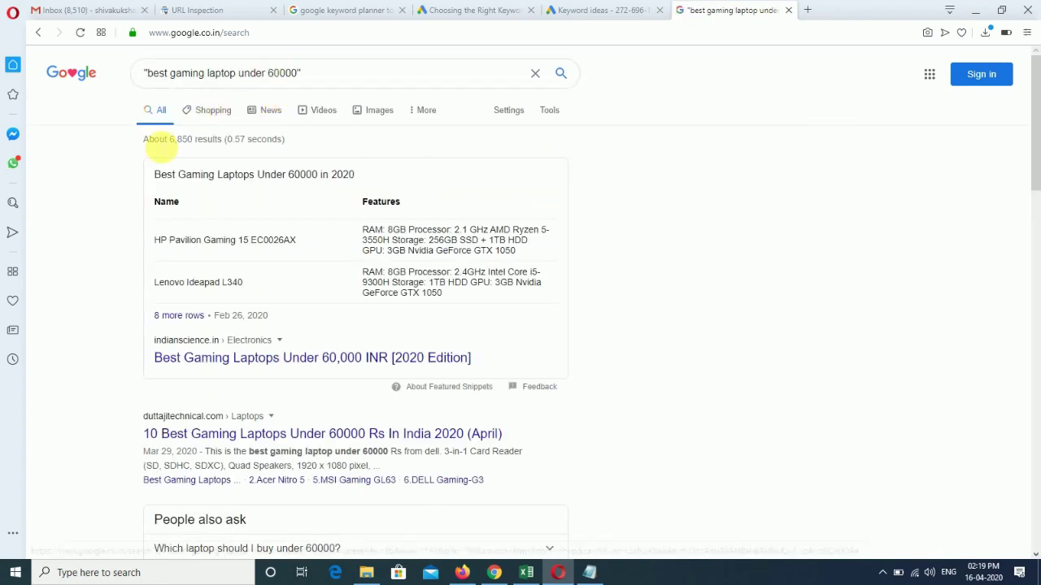
pyautogui.moveTo(196, 140); pyautogui.dragTo(194, 139)
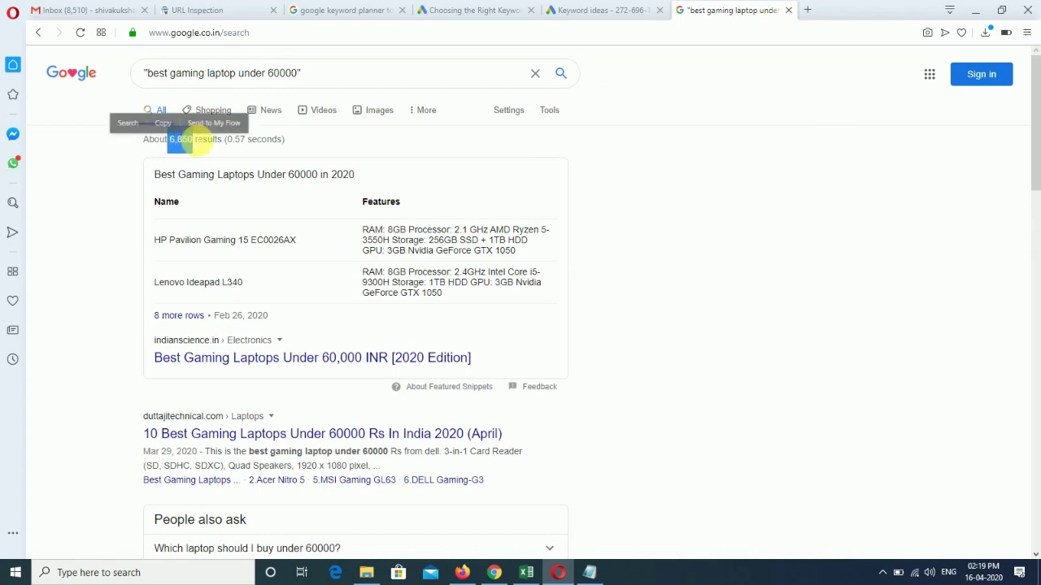
pyautogui.click(790, 228)
pyautogui.moveTo(302, 75); pyautogui.dragTo(128, 73)
pyautogui.click(754, 234)
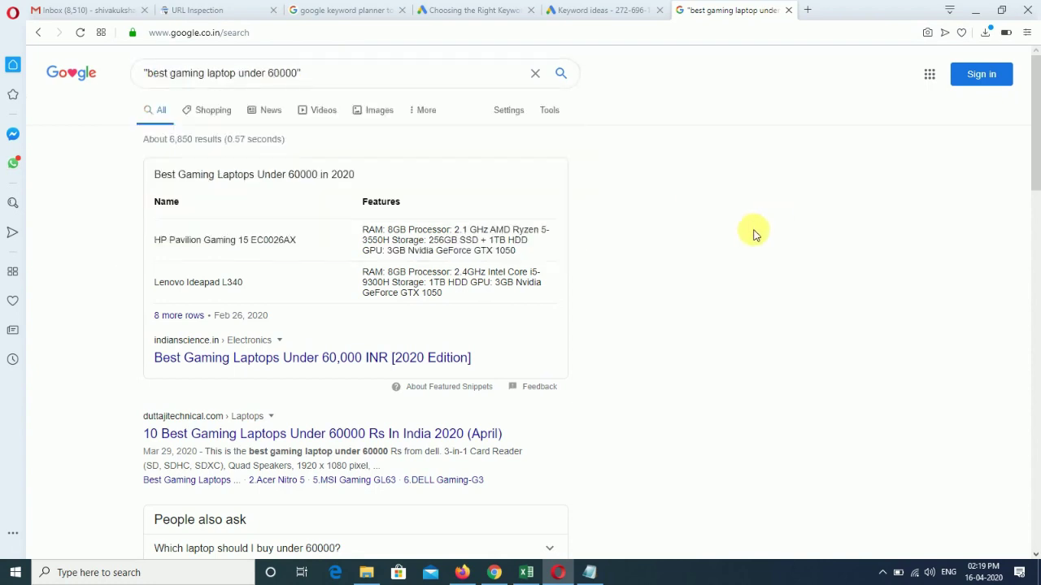
# Look through the sites ranking on the first Google results page for "best gaming laptop under 60000"
pyautogui.scroll(-12, 755, 234)
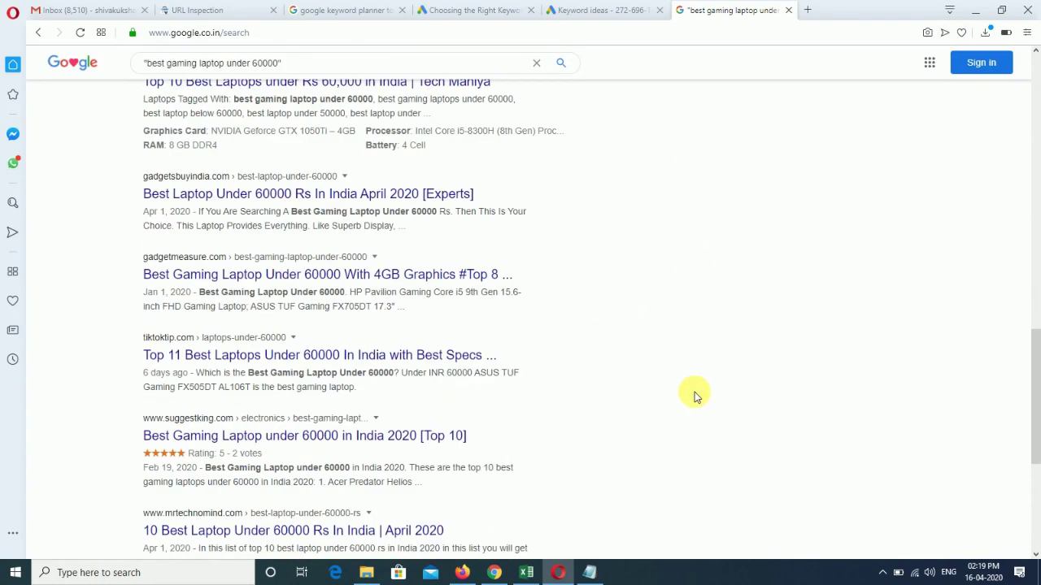
pyautogui.scroll(-2, 781, 333)
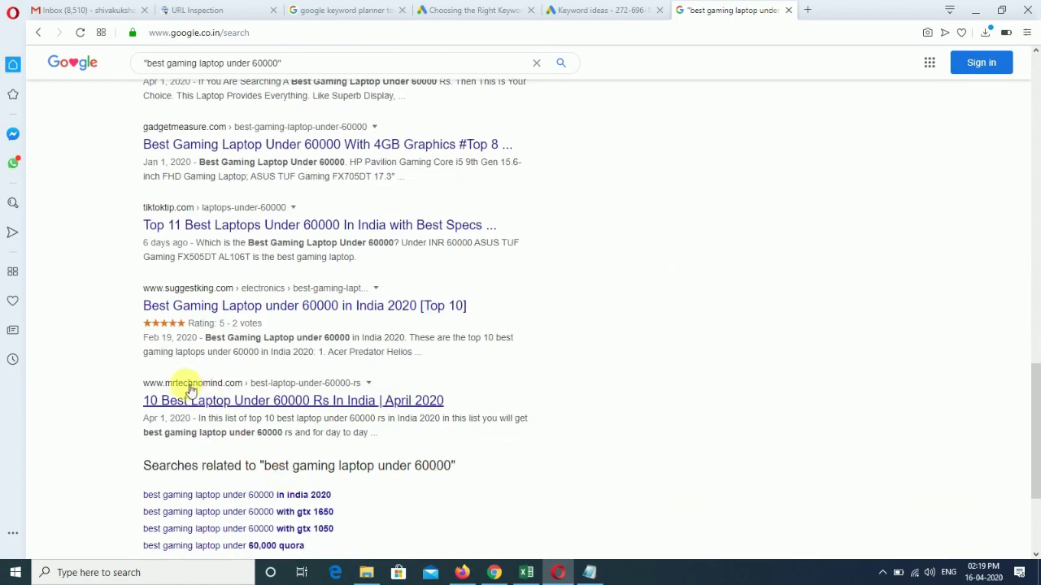
pyautogui.scroll(3, 385, 380)
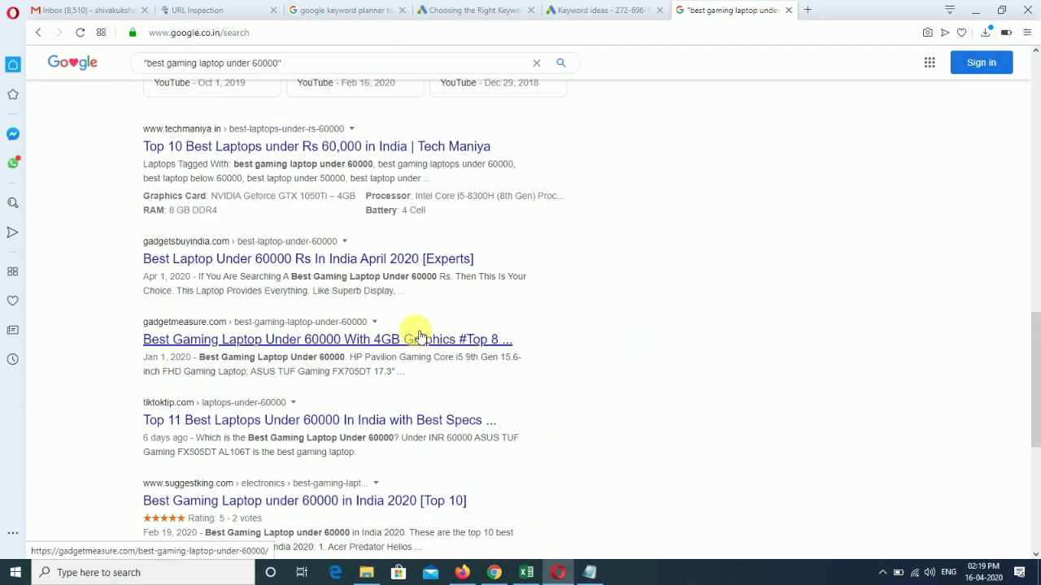
pyautogui.scroll(9, 416, 317)
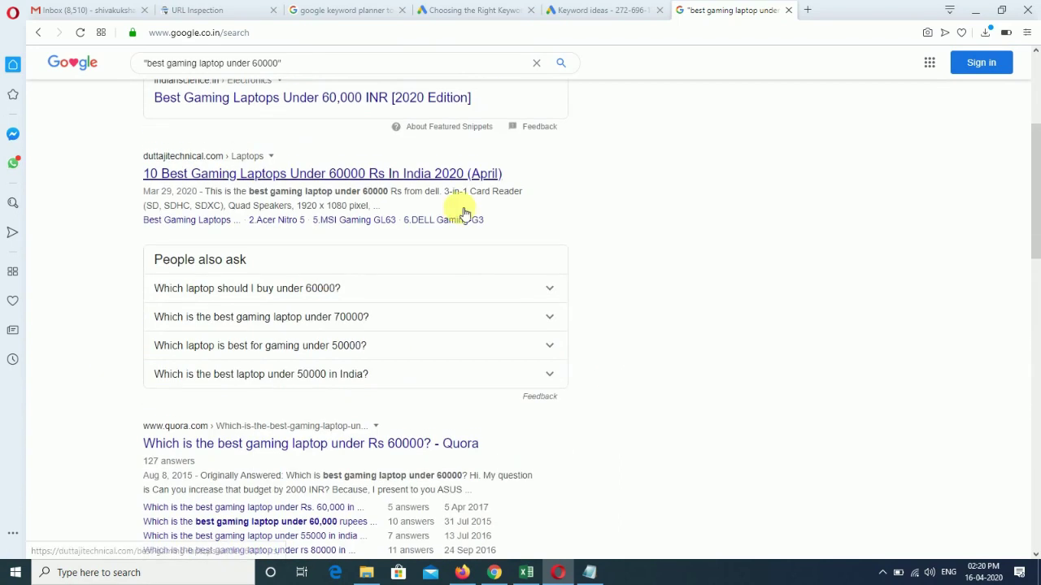
# Return to the Keyword Planner ideas and change the targeted location from India to United States
pyautogui.scroll(3, 532, 225)
pyautogui.click(602, 10)
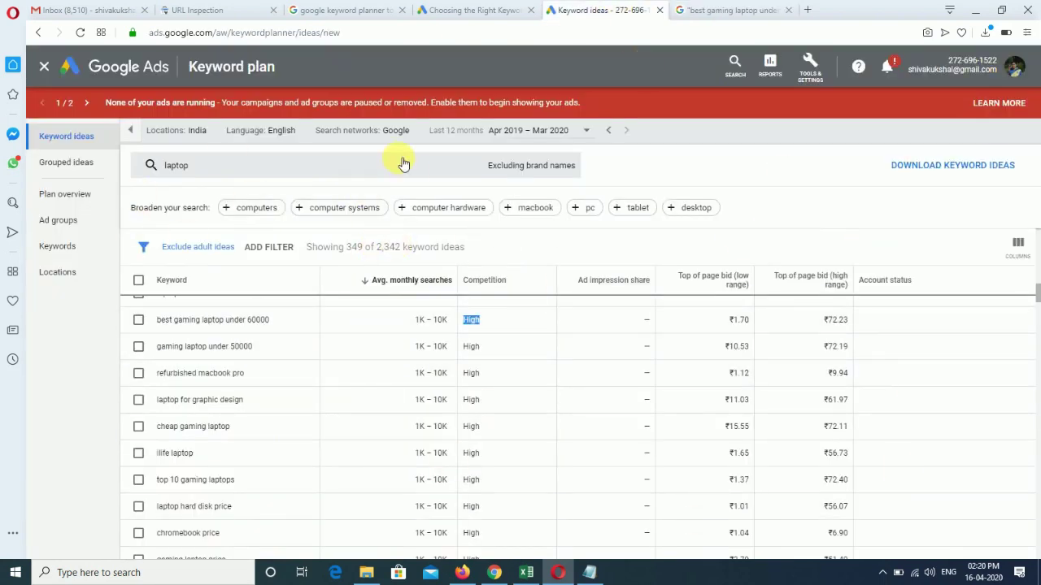
pyautogui.click(217, 134)
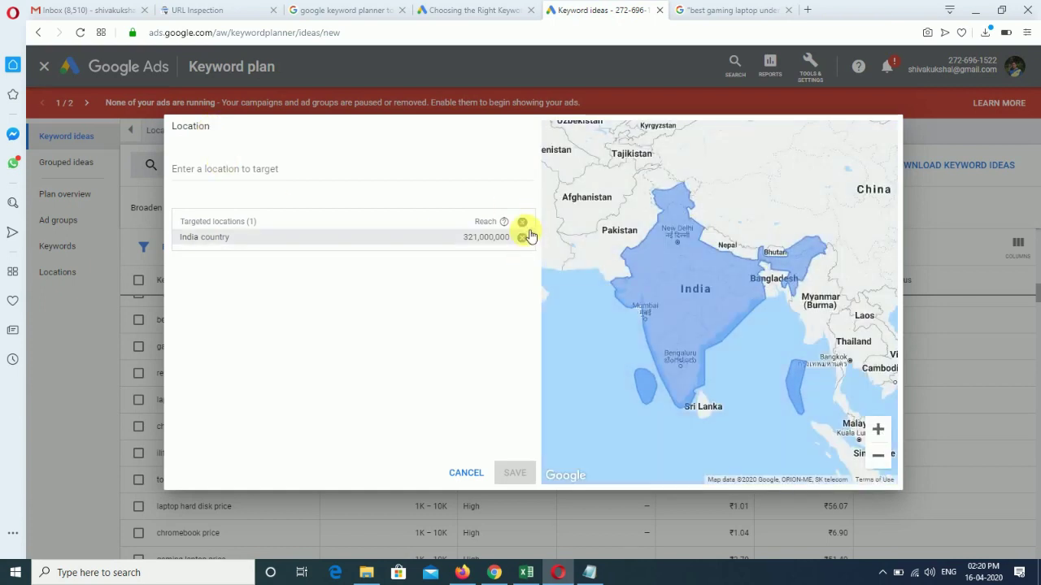
pyautogui.click(523, 238)
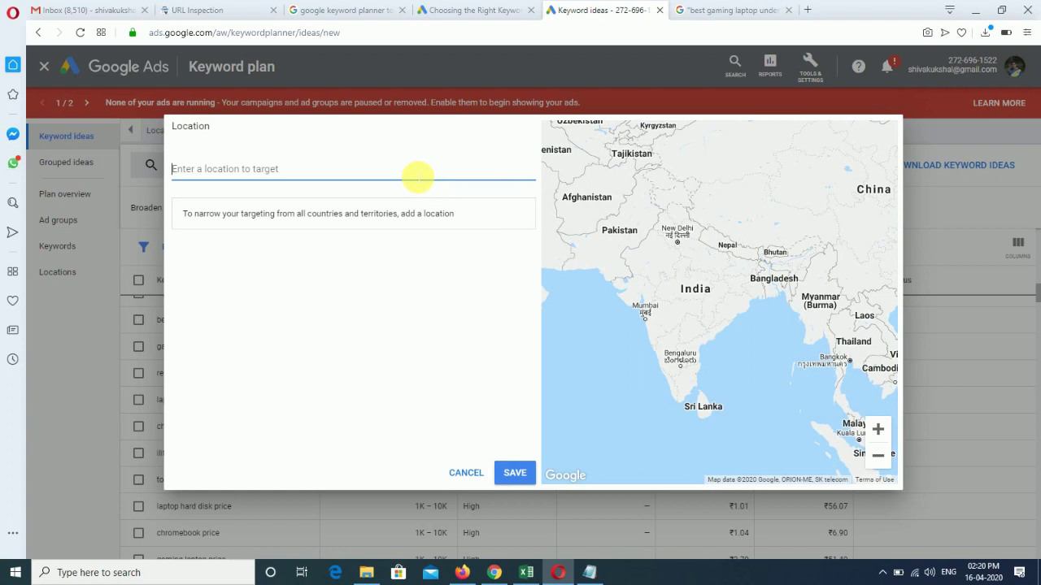
pyautogui.click(632, 234)
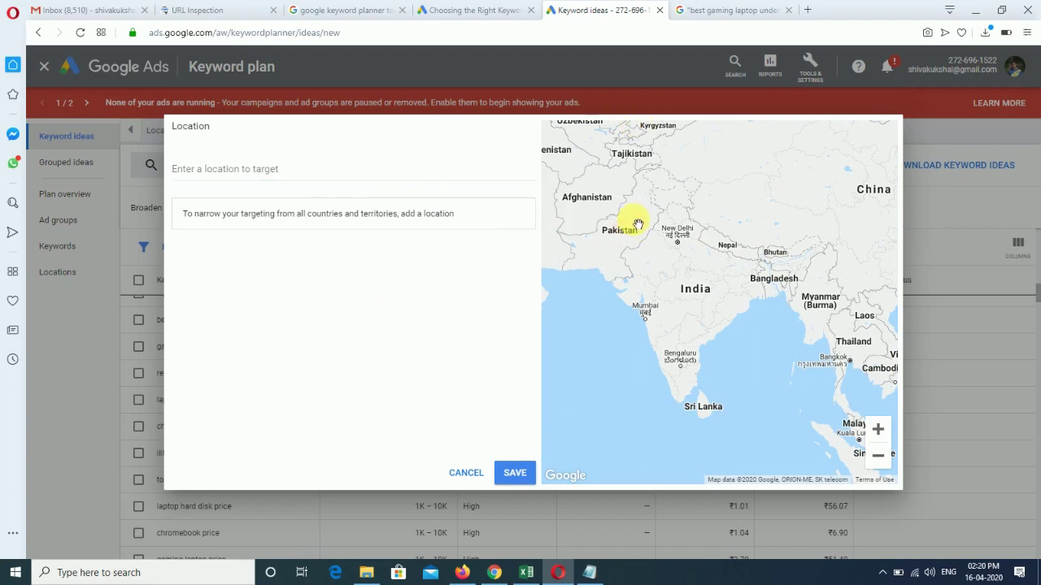
pyautogui.write('unit')
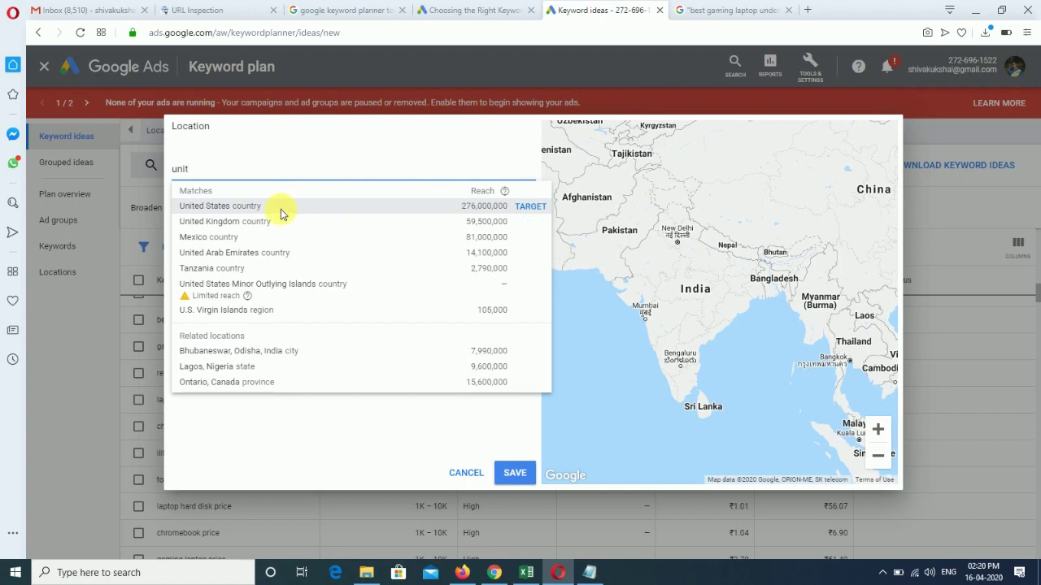
pyautogui.click(530, 208)
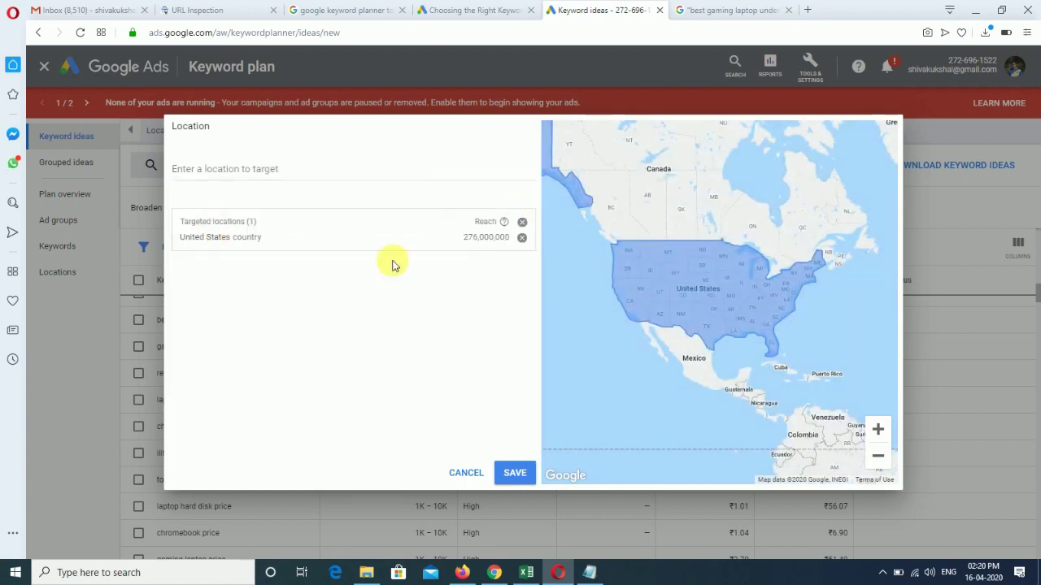
pyautogui.click(515, 472)
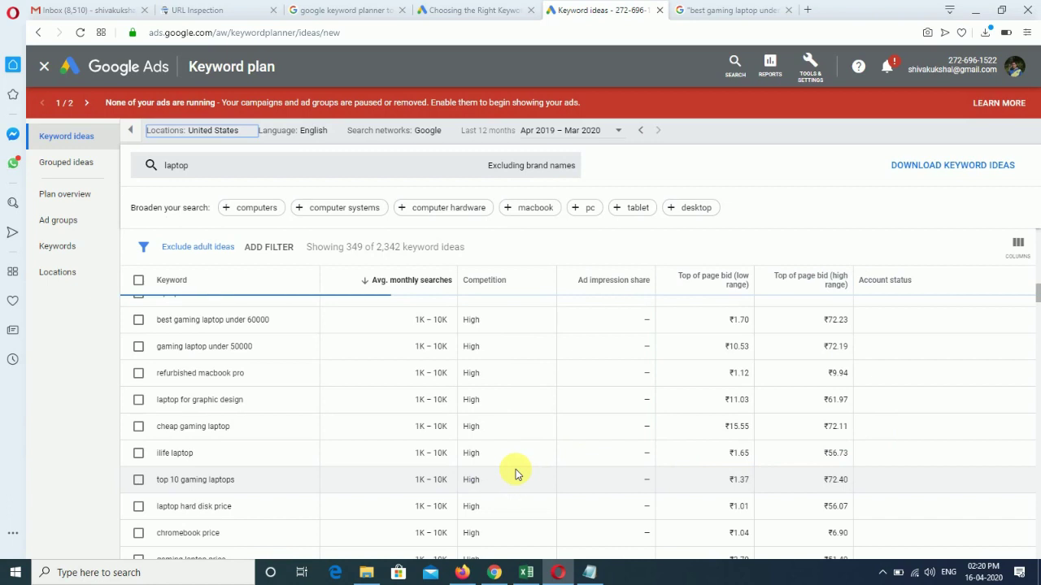
# Look over the United States keyword ideas for "laptop" and sort them by competition, lowest first
pyautogui.scroll(5, 412, 459)
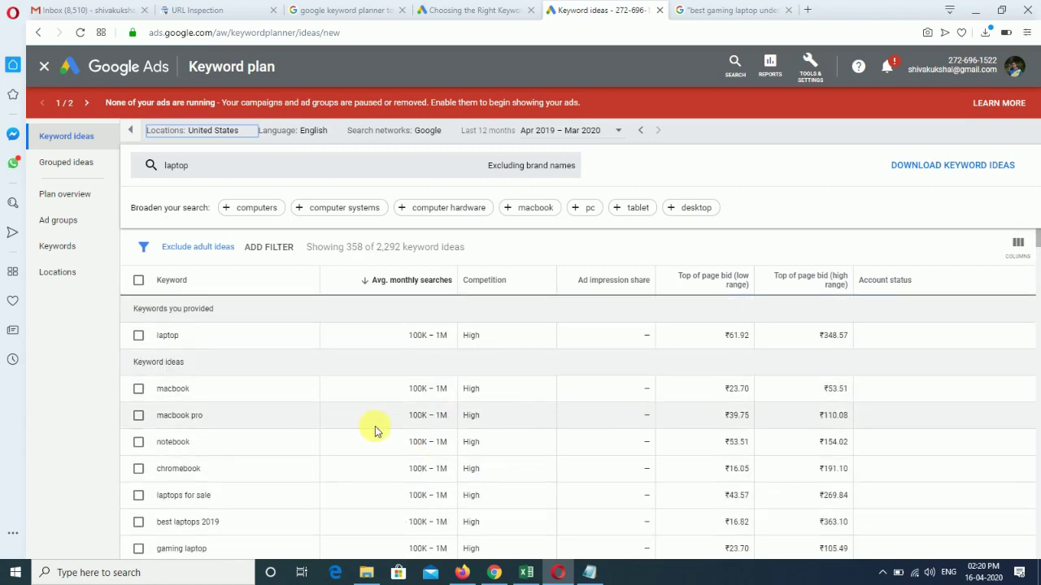
pyautogui.scroll(-15, 376, 431)
pyautogui.scroll(-10, 416, 385)
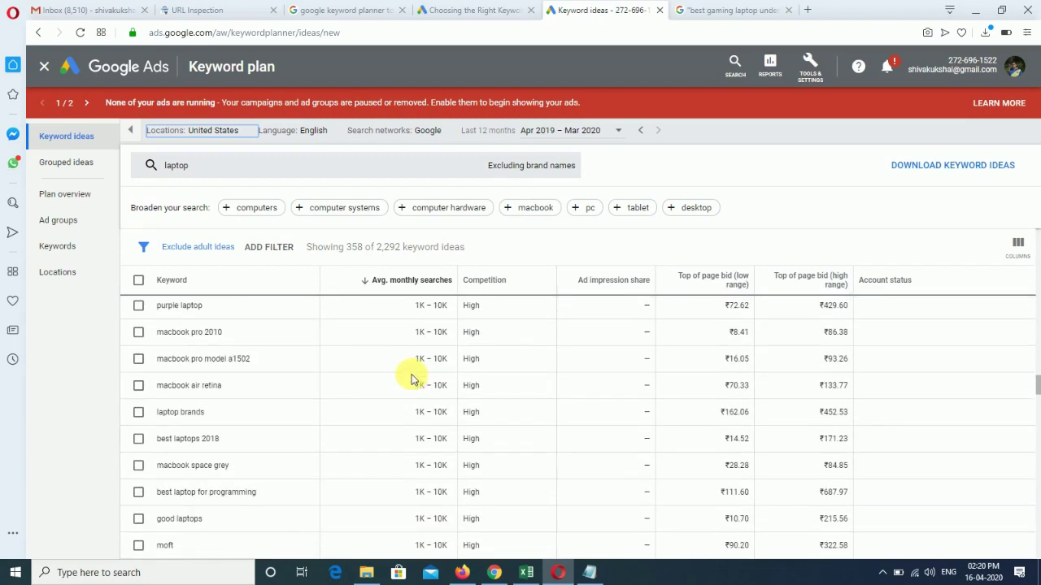
pyautogui.scroll(10, 829, 400)
pyautogui.scroll(10, 772, 394)
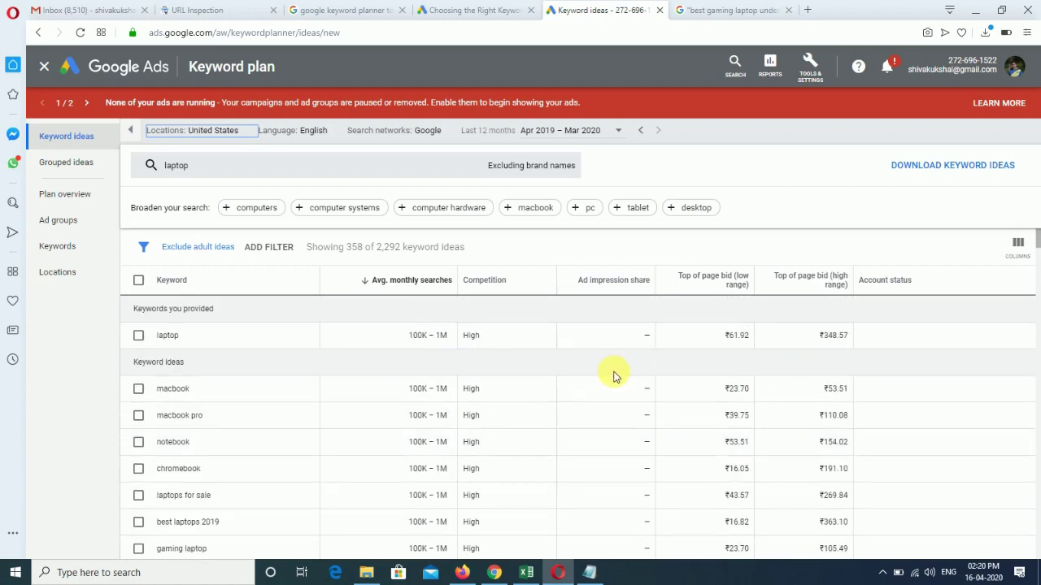
pyautogui.click(509, 284)
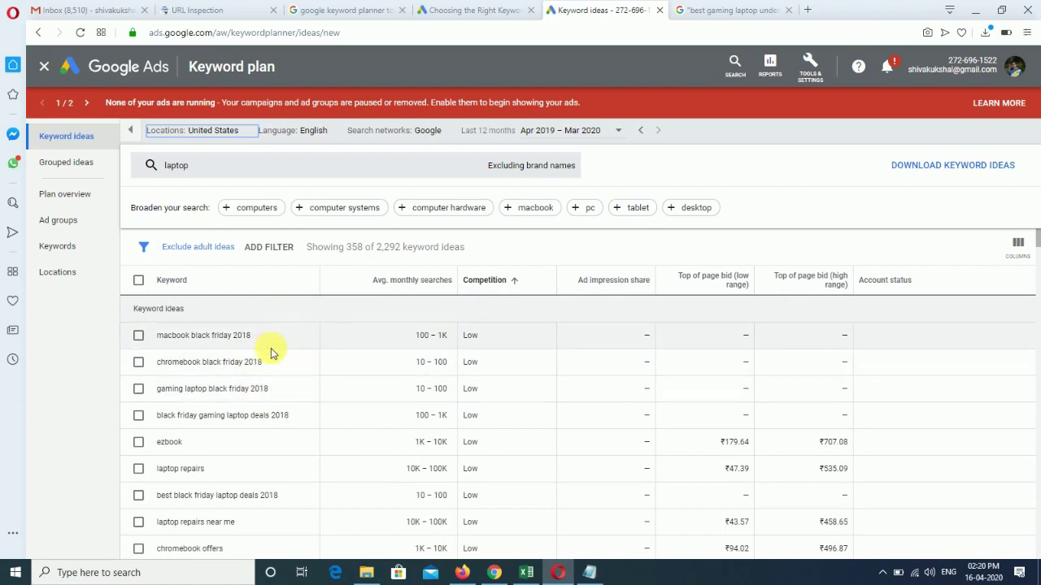
# Review the low-competition ideas, check the high-range bid for "tensorbook", and copy that keyword
pyautogui.moveTo(159, 335); pyautogui.dragTo(279, 342)
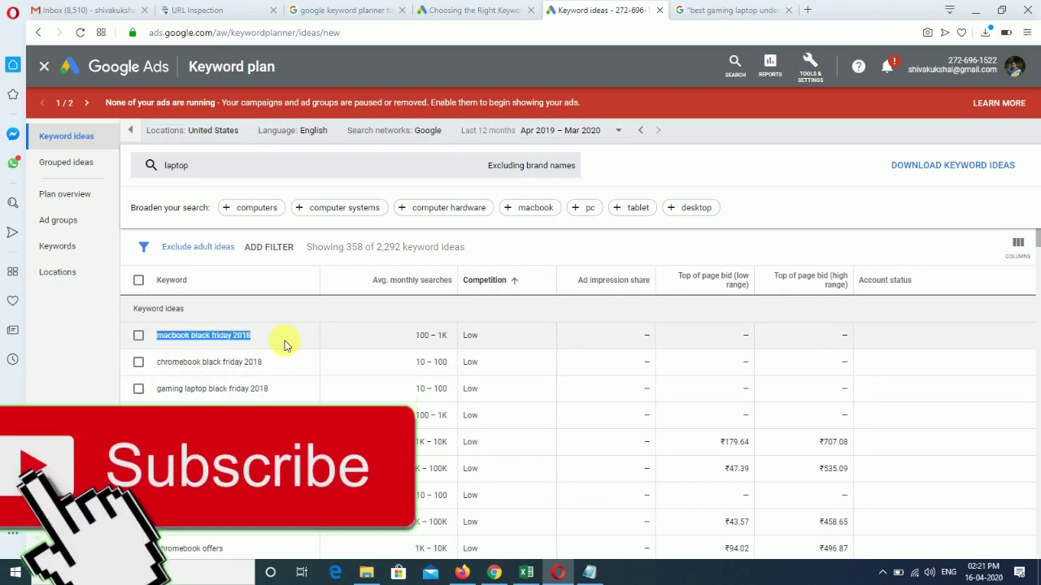
pyautogui.moveTo(204, 361); pyautogui.dragTo(255, 370)
pyautogui.doubleClick(237, 388)
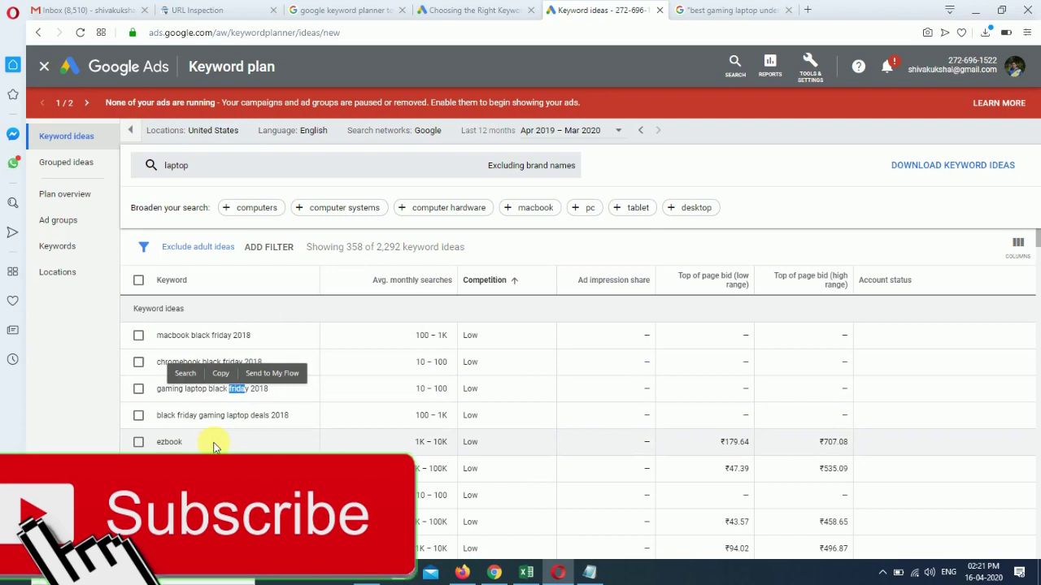
pyautogui.scroll(-2, 214, 441)
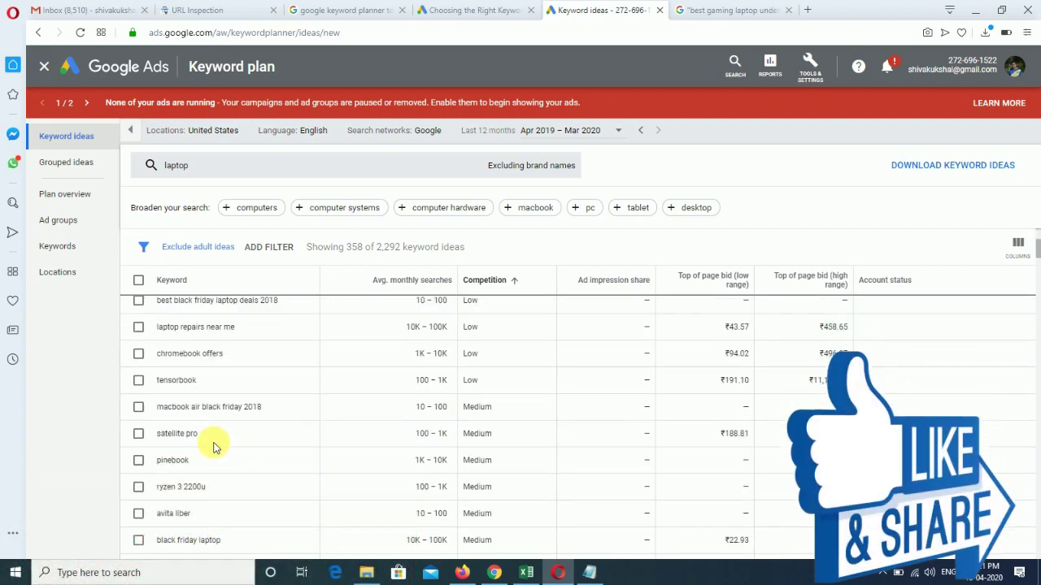
pyautogui.moveTo(199, 388); pyautogui.dragTo(155, 388)
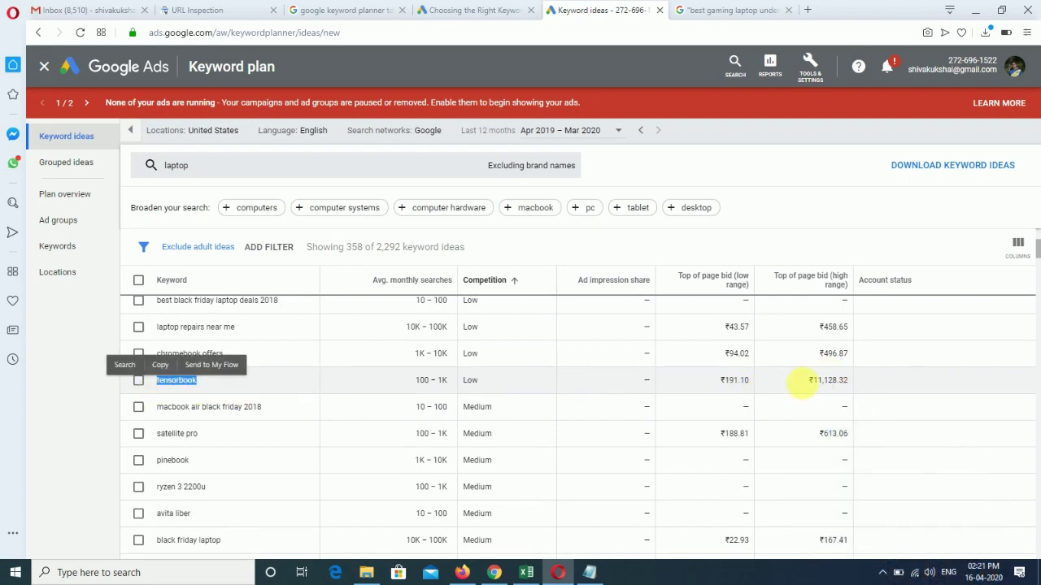
pyautogui.moveTo(808, 386); pyautogui.dragTo(848, 380)
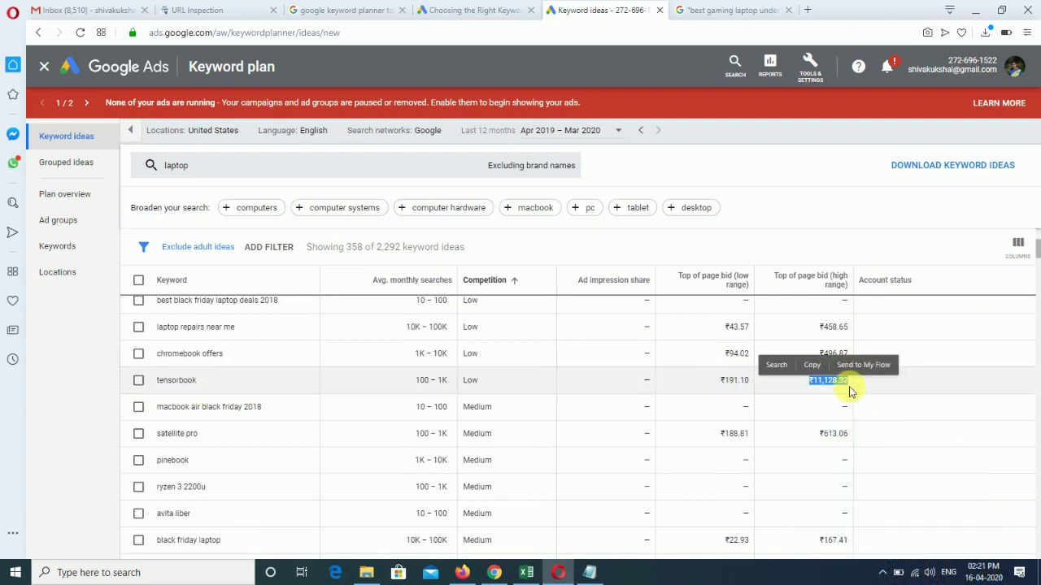
pyautogui.click(821, 388)
pyautogui.click(204, 384)
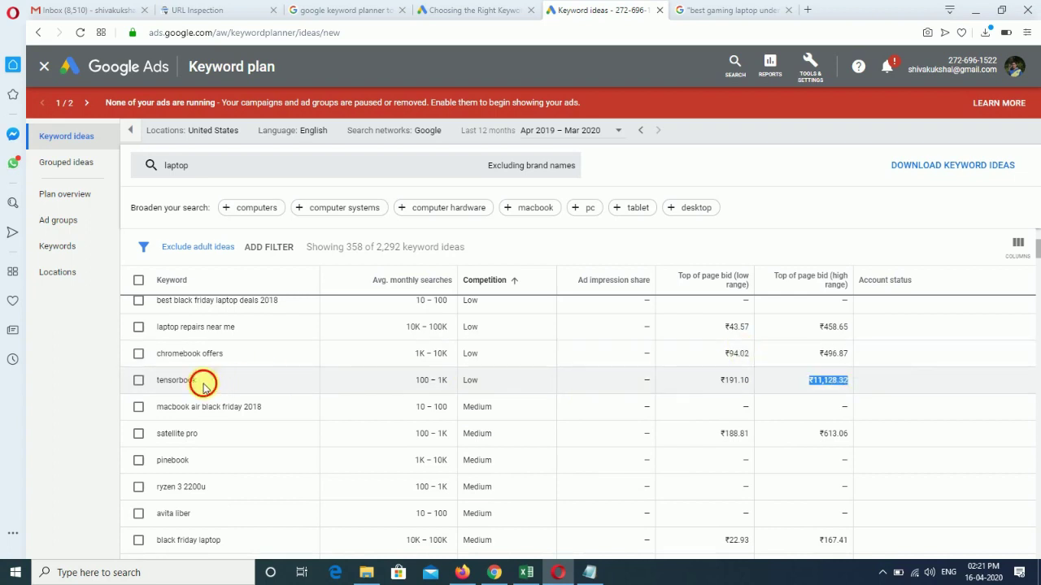
pyautogui.rightClick(187, 381)
pyautogui.click(212, 423)
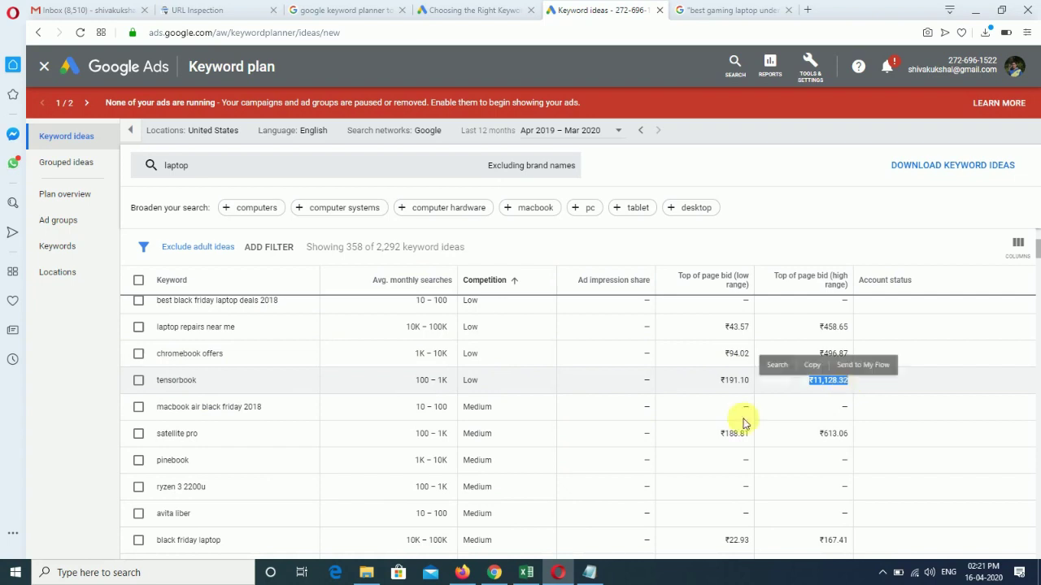
# Compare the medium-competition keyword ideas listed below "tensorbook" by monthly searches and bids
pyautogui.scroll(-1, 727, 464)
pyautogui.scroll(-2, 726, 465)
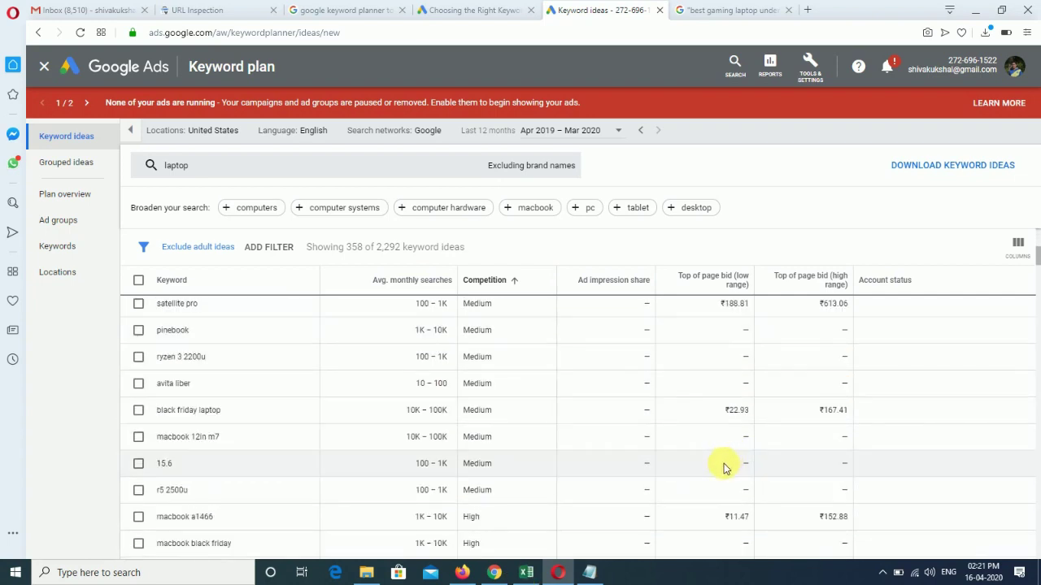
pyautogui.scroll(3, 537, 438)
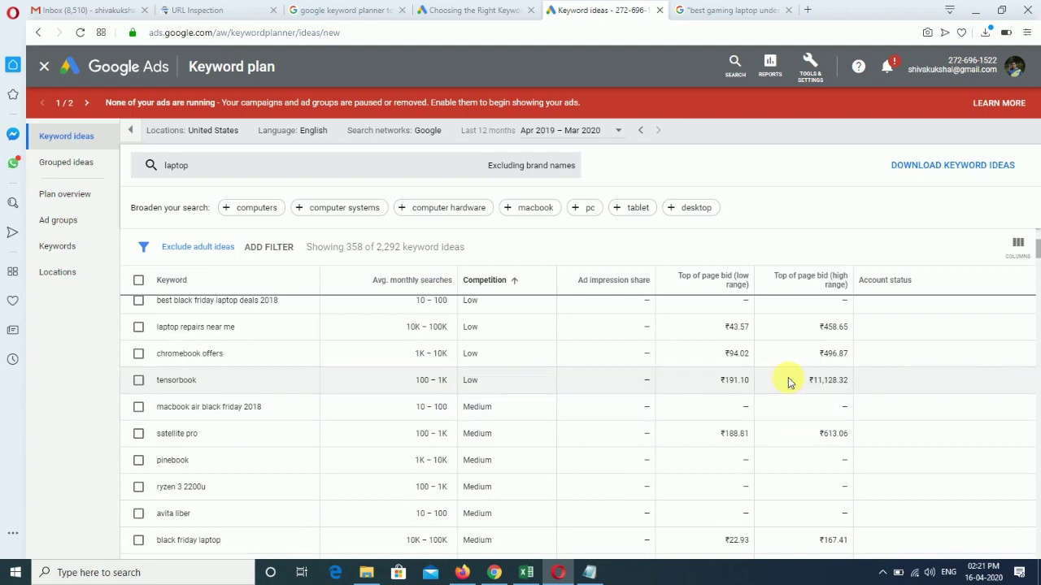
pyautogui.scroll(-1, 537, 415)
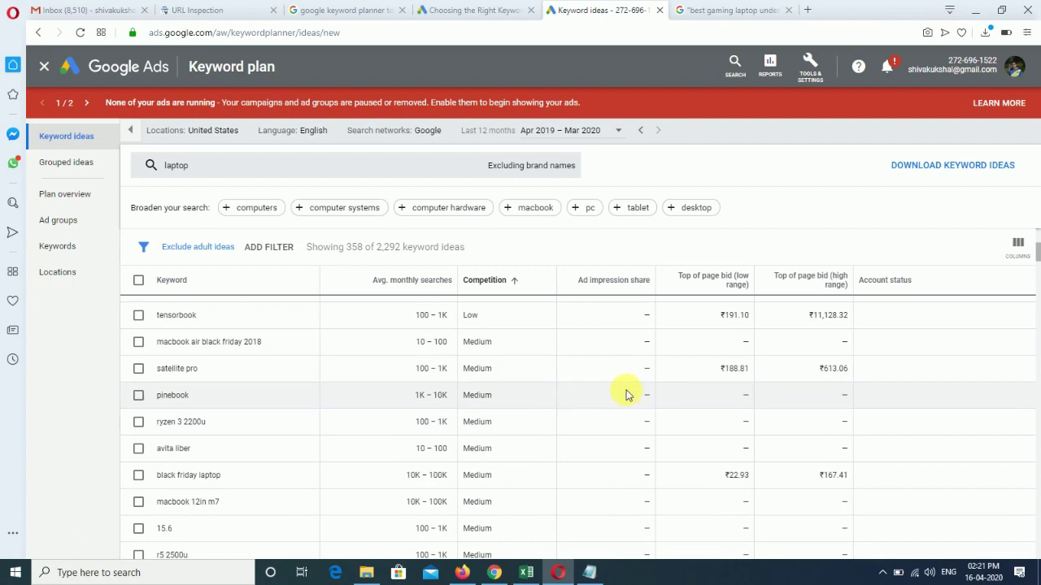
pyautogui.scroll(-3, 627, 395)
pyautogui.scroll(3, 564, 428)
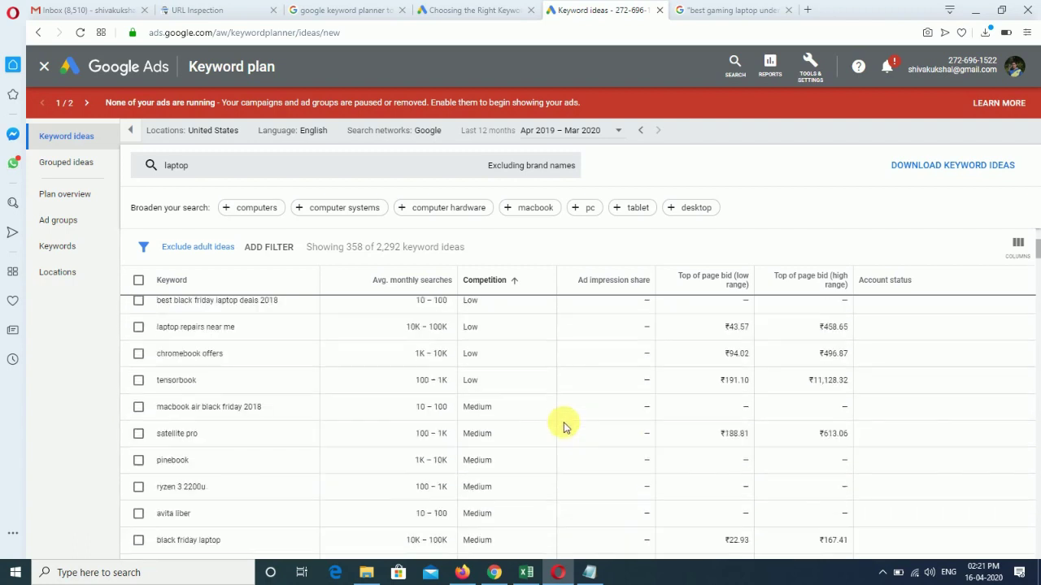
# Search Google India for the exact phrase "tensorbook" and check the number of results
pyautogui.click(765, 6)
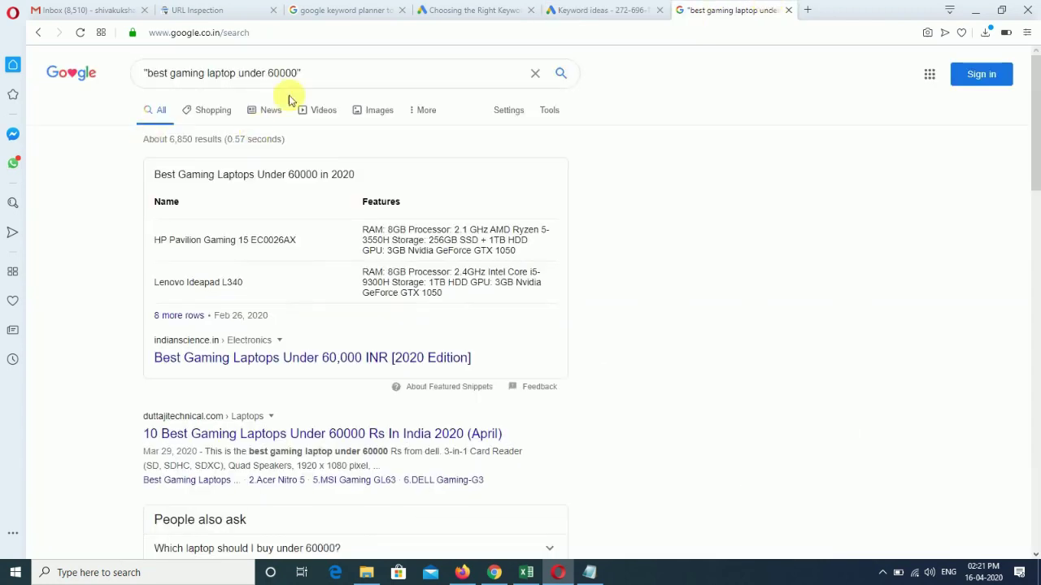
pyautogui.moveTo(297, 73); pyautogui.dragTo(160, 72)
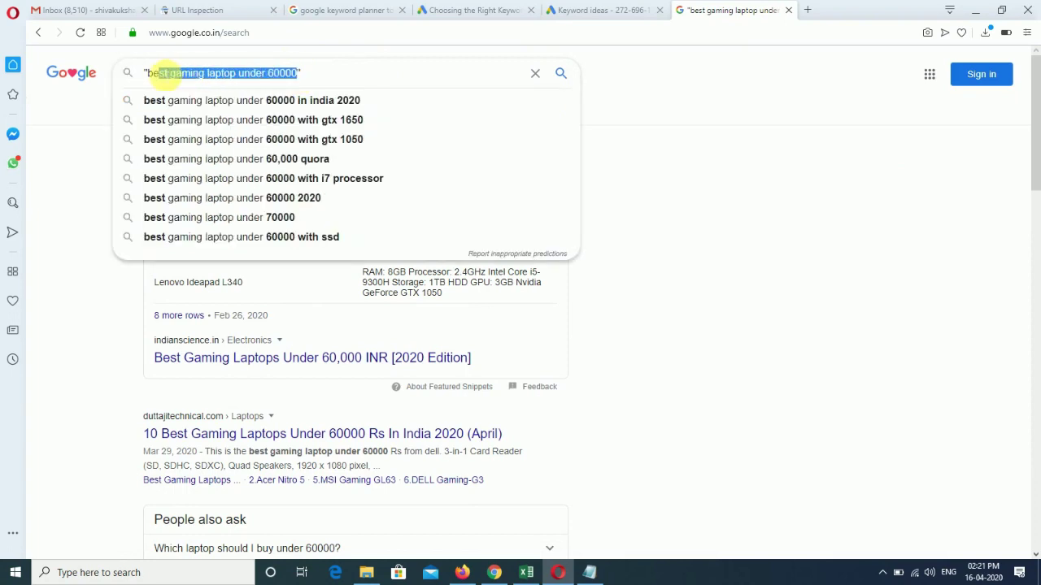
pyautogui.hotkey('ctrl', 'v')
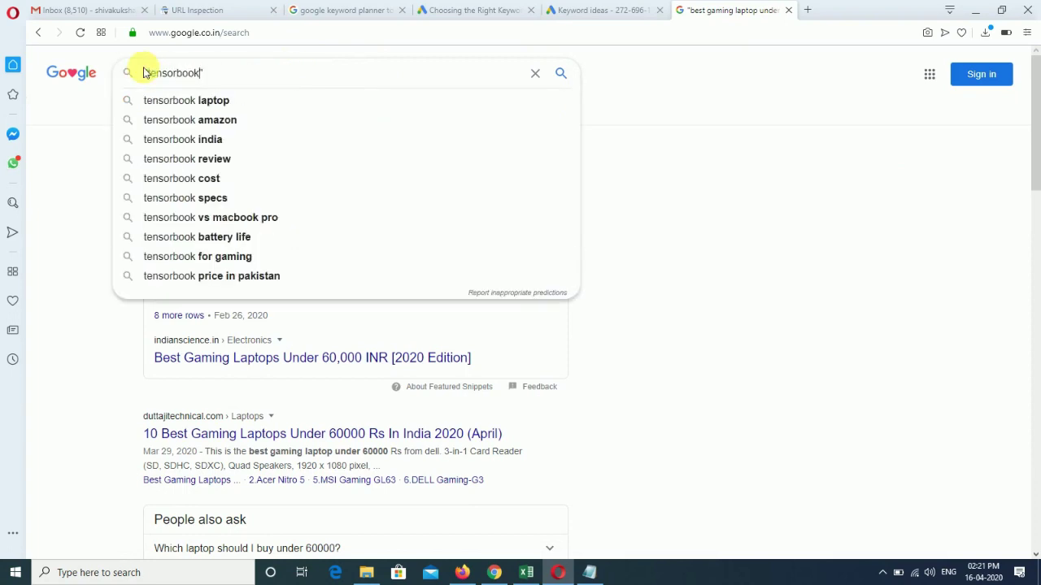
pyautogui.press('Return')
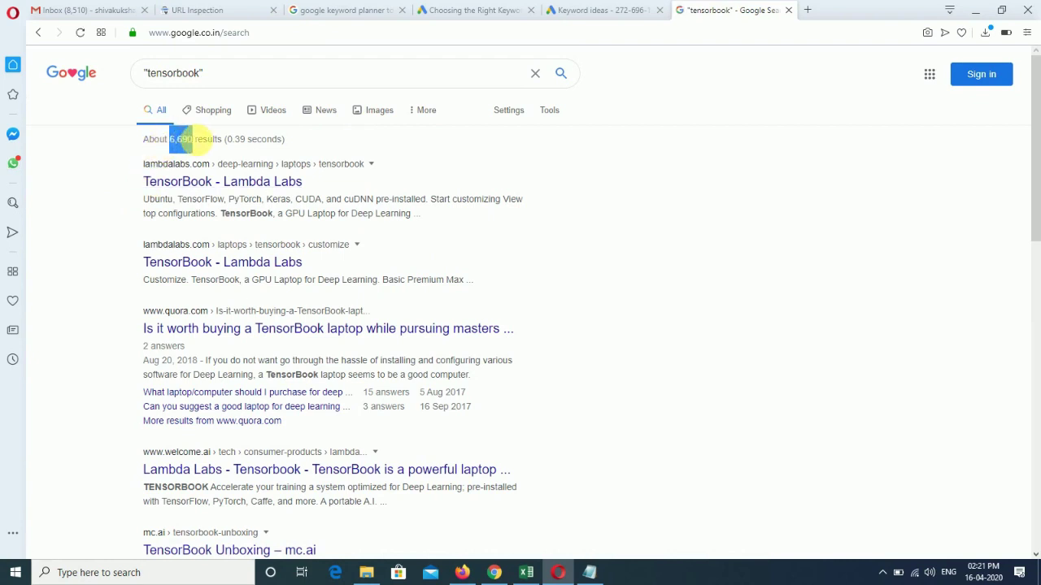
pyautogui.click(842, 197)
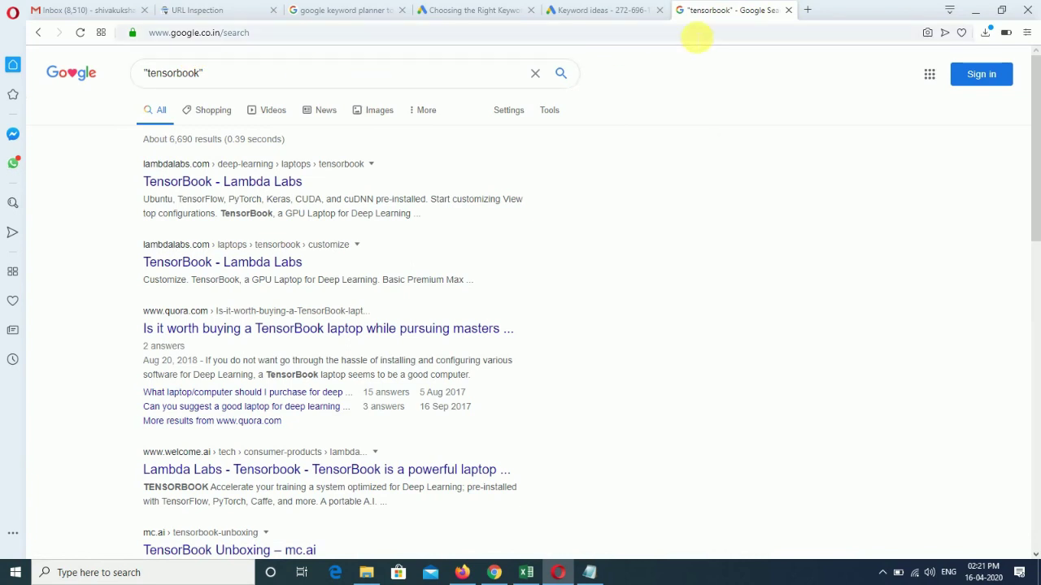
# Search for "google us" in a new tab and open the USA version of Google from the results
pyautogui.click(807, 11)
pyautogui.write('google')
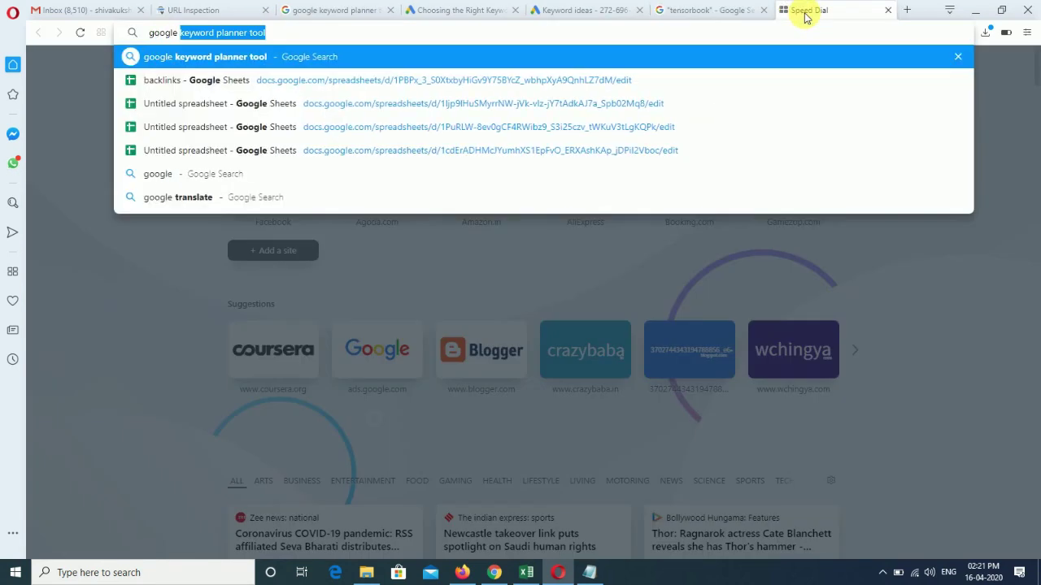
pyautogui.press('BackSpace')
pyautogui.write('.co')
pyautogui.press('Return')
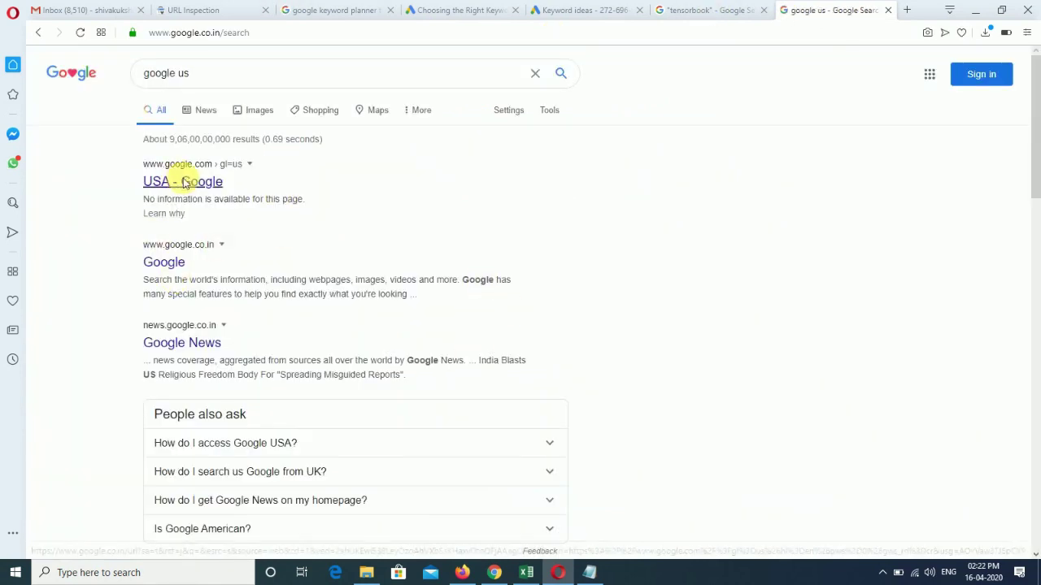
pyautogui.click(185, 183)
pyautogui.click(503, 266)
pyautogui.rightClick(496, 264)
pyautogui.press('Escape')
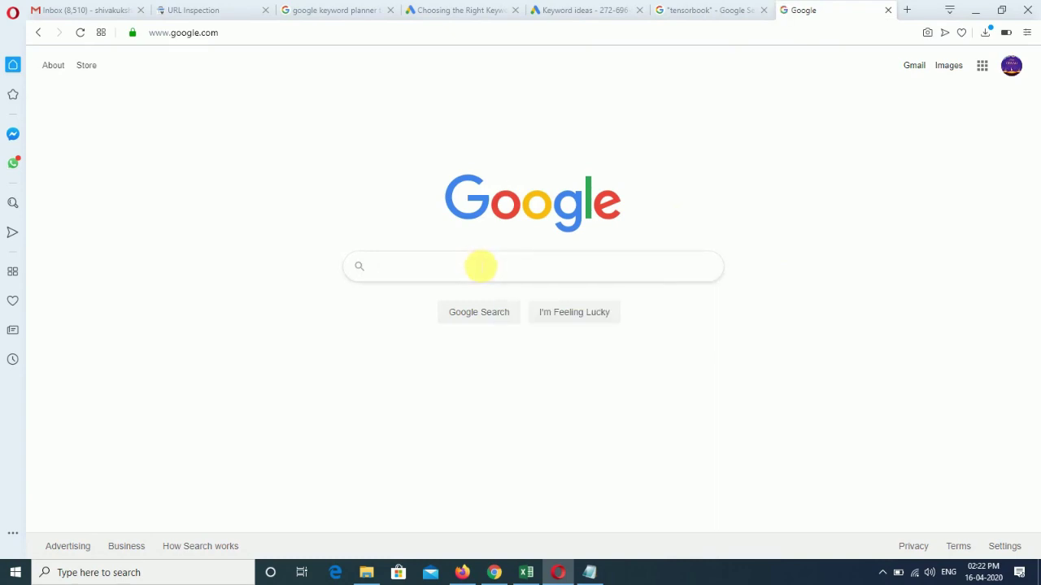
# Search the US version of Google for the exact phrase "tensorbook" and check the number of results
pyautogui.click(481, 266)
pyautogui.write('"')
pyautogui.write('tensorbook')
pyautogui.write('"')
pyautogui.press('Return')
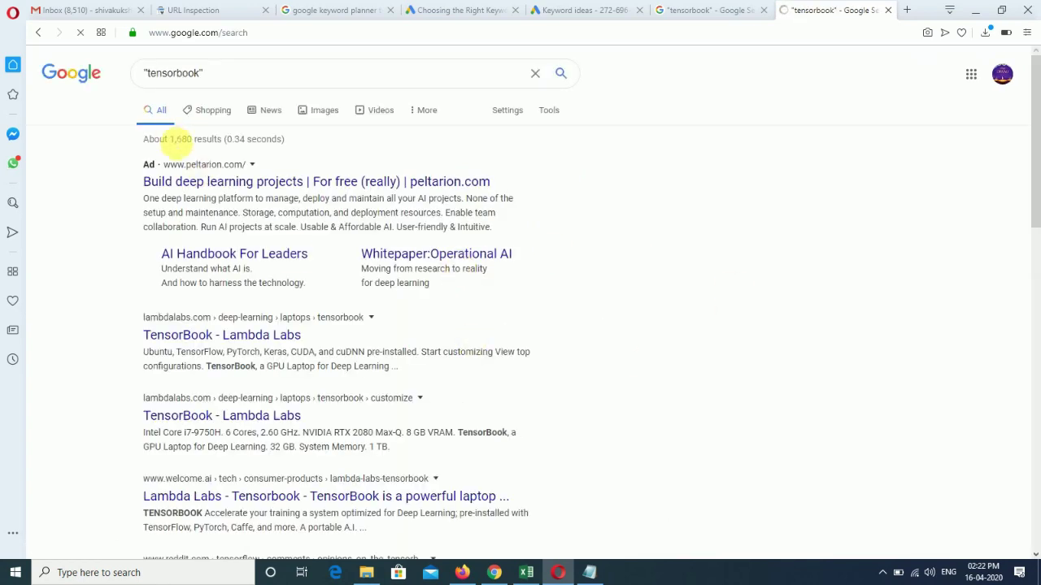
pyautogui.moveTo(195, 140); pyautogui.dragTo(198, 139)
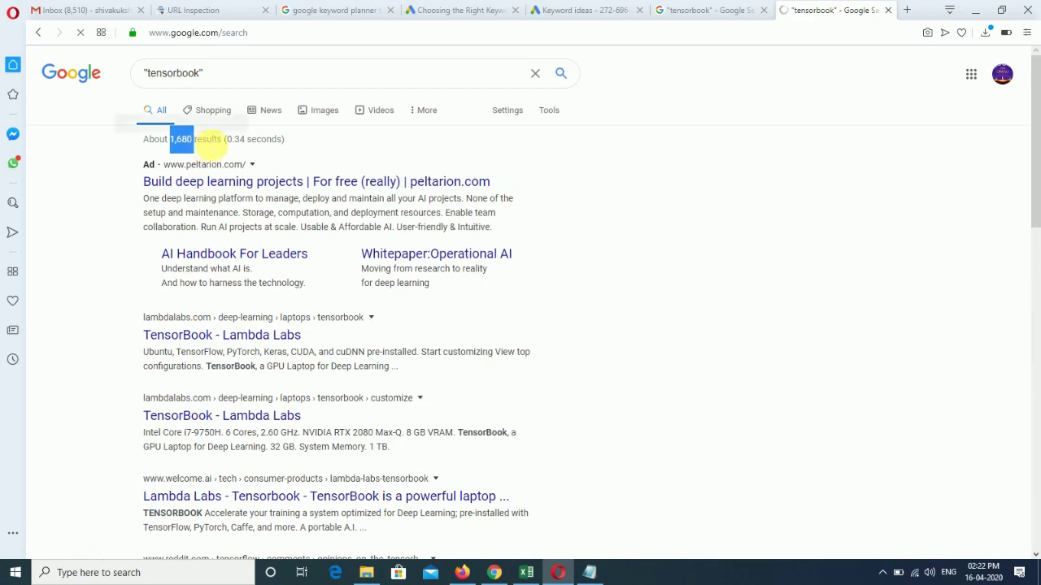
pyautogui.click(333, 135)
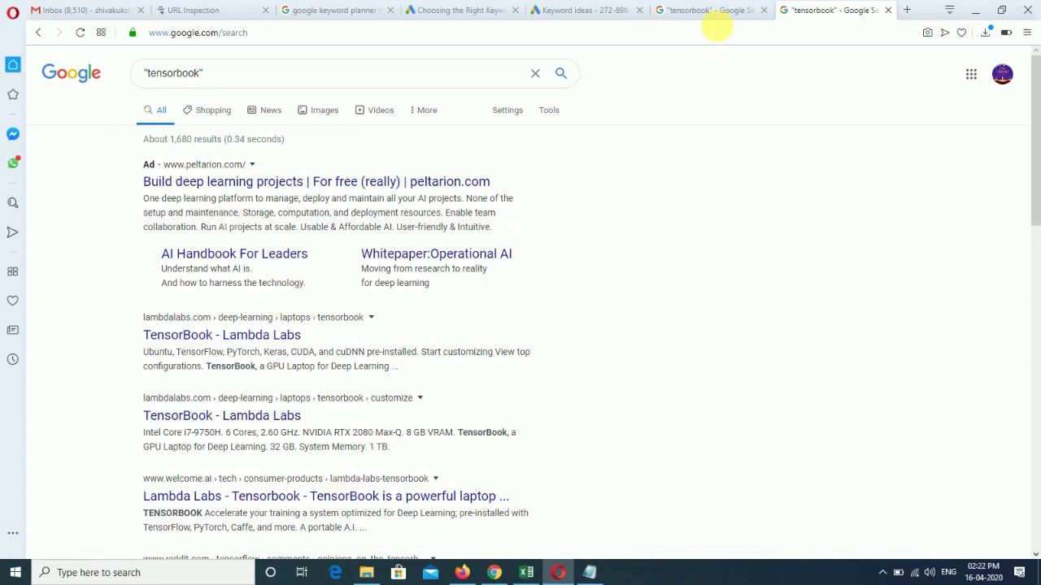
# Revisit the Google India results and keyword ideas, and highlight the YouTube query "target any country shiva hindi tech"
pyautogui.click(706, 10)
pyautogui.click(569, 10)
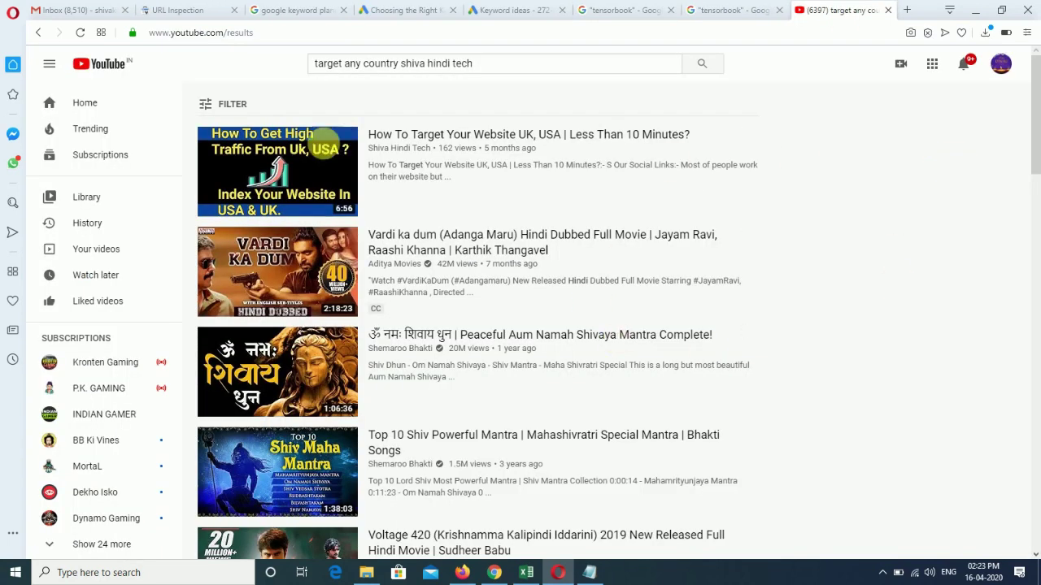
pyautogui.moveTo(324, 68); pyautogui.dragTo(451, 65)
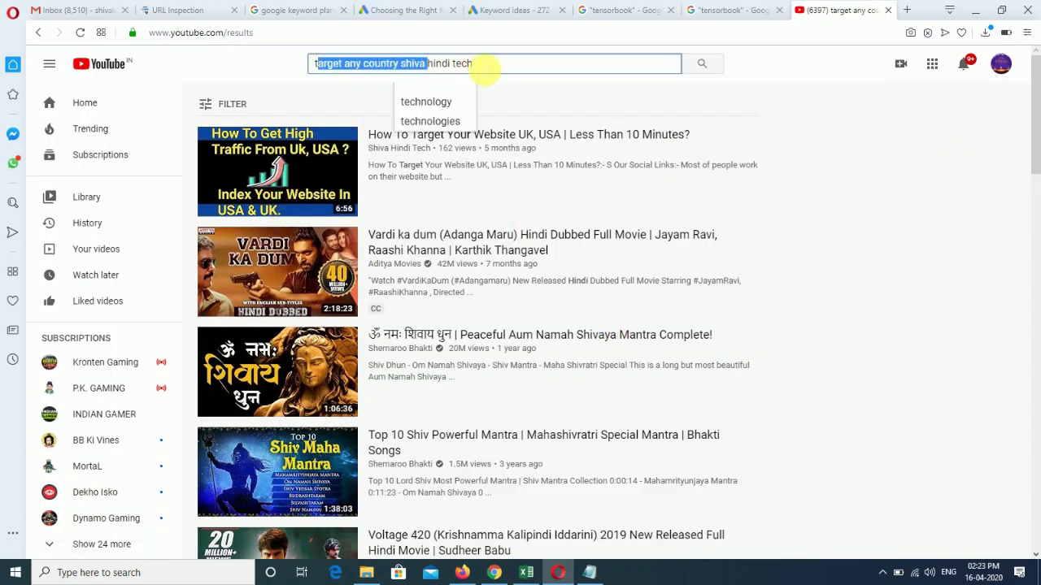
# Examine the YouTube result "How To Target Your Website UK, USA | Less Than 10 Minutes?" and highlight its title
pyautogui.click(477, 65)
pyautogui.moveTo(294, 149)
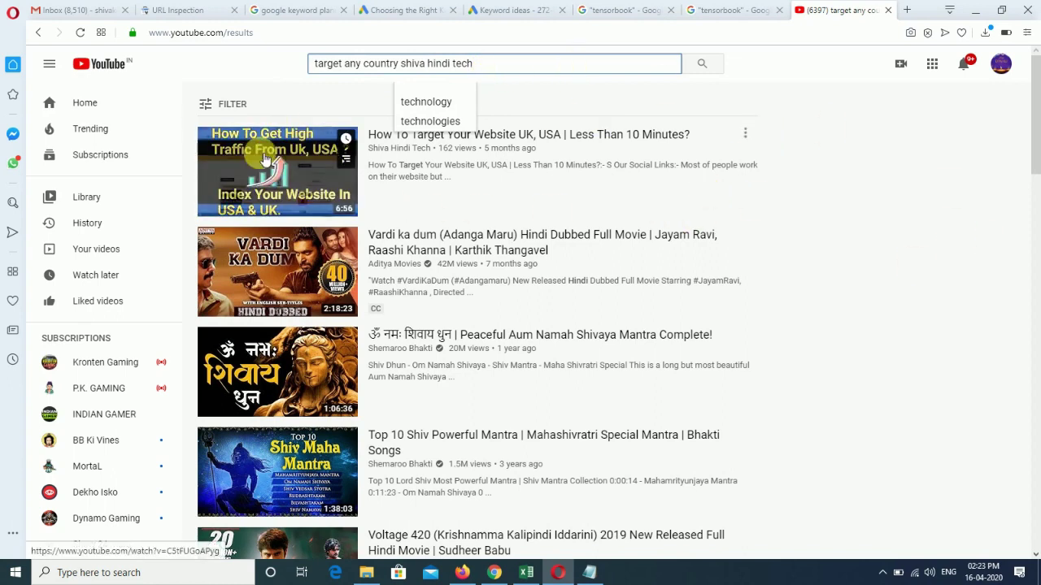
pyautogui.click(779, 103)
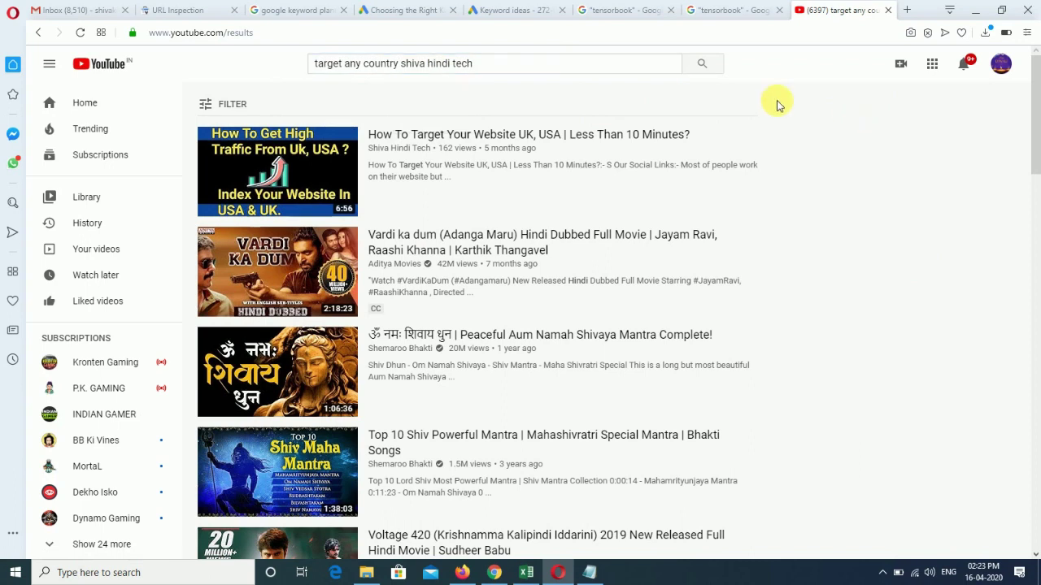
pyautogui.moveTo(716, 142); pyautogui.dragTo(421, 135)
pyautogui.click(599, 92)
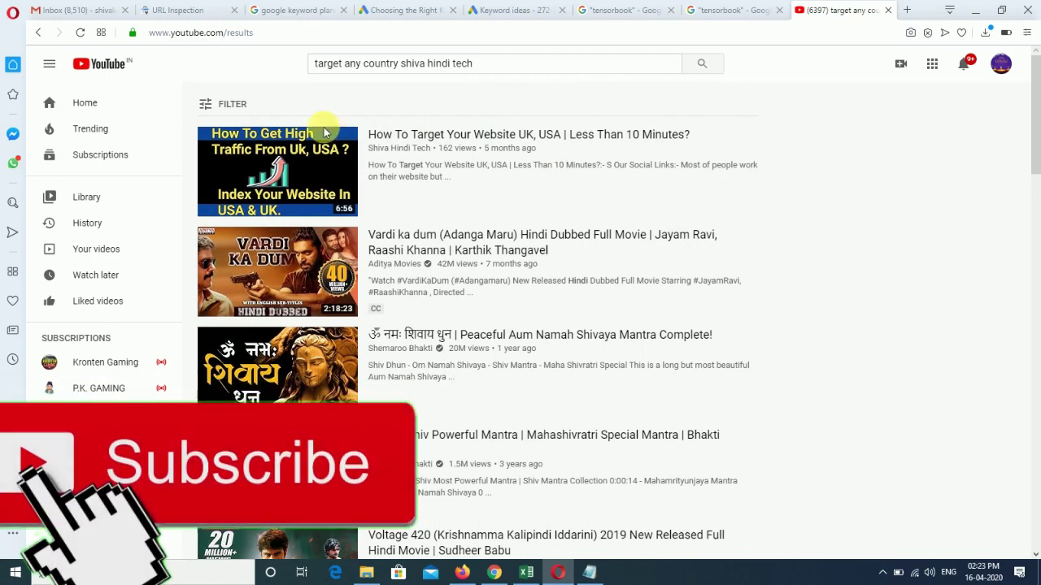
# Compare the Google India and US result pages for "tensorbook", highlighting the result count and reviewing the listed sites
pyautogui.click(716, 7)
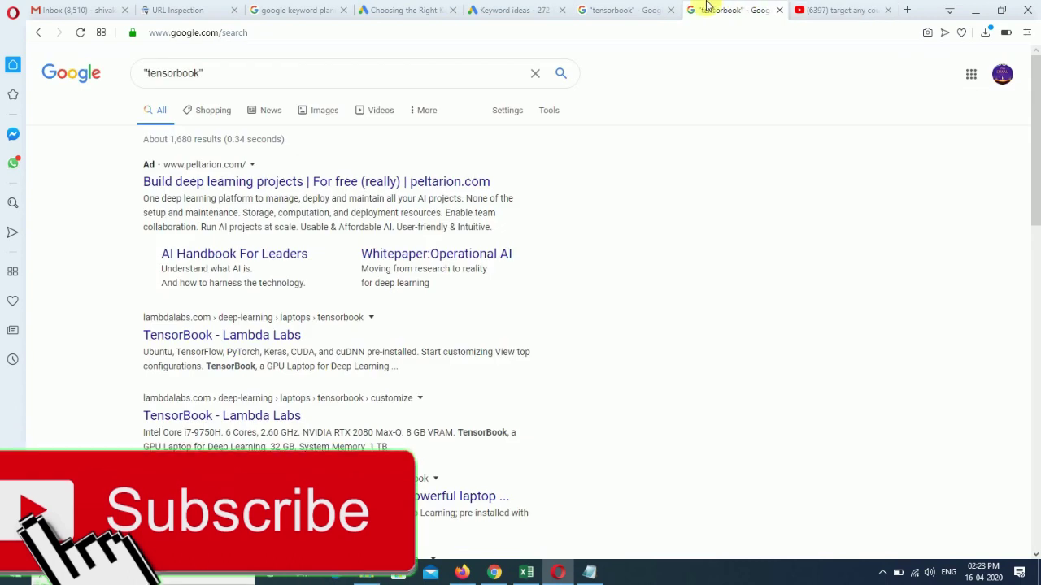
pyautogui.click(716, 7)
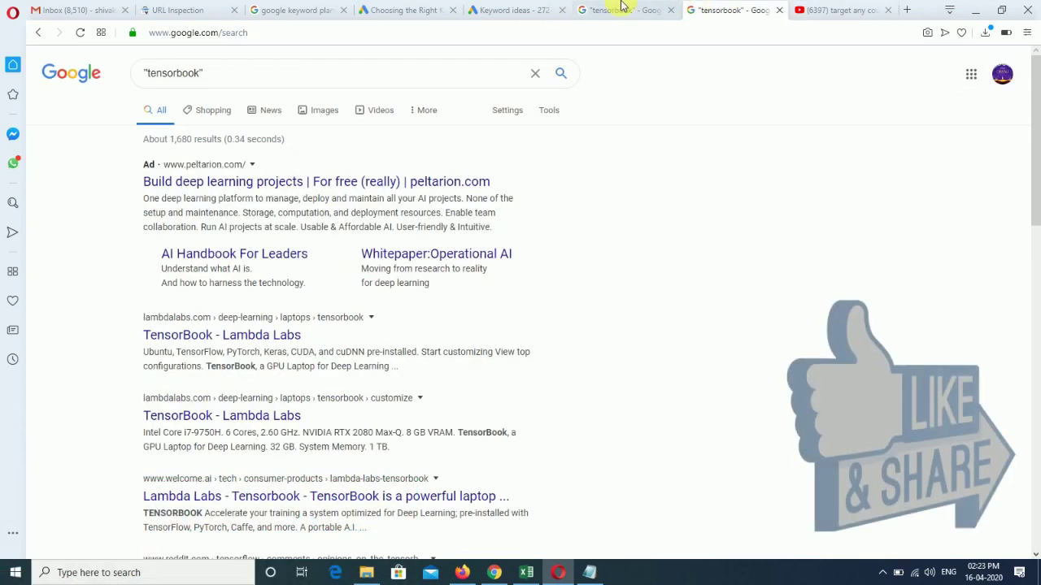
pyautogui.click(623, 9)
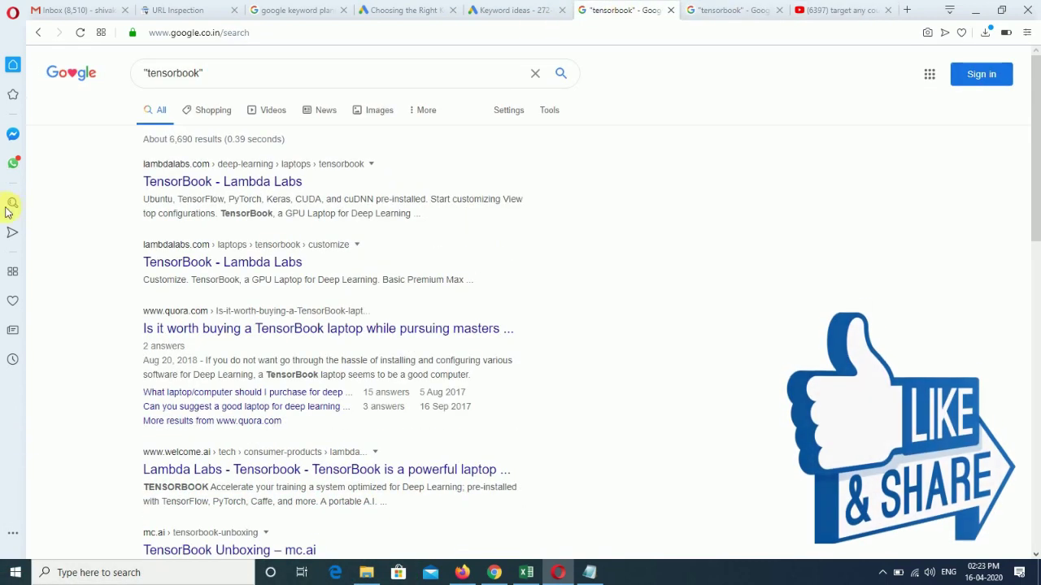
pyautogui.doubleClick(180, 139)
pyautogui.click(708, 7)
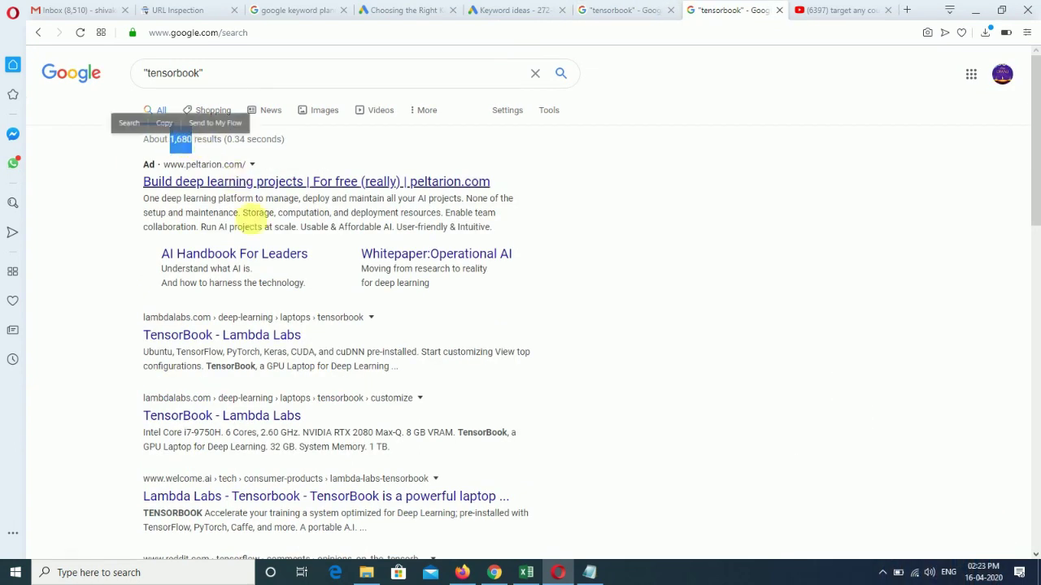
pyautogui.scroll(-1, 646, 349)
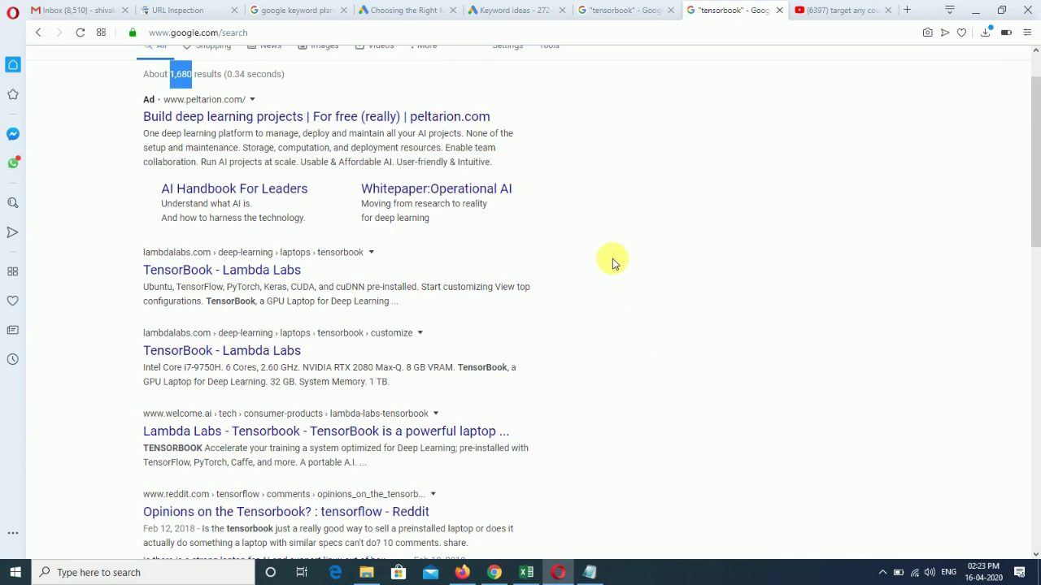
pyautogui.scroll(1, 609, 257)
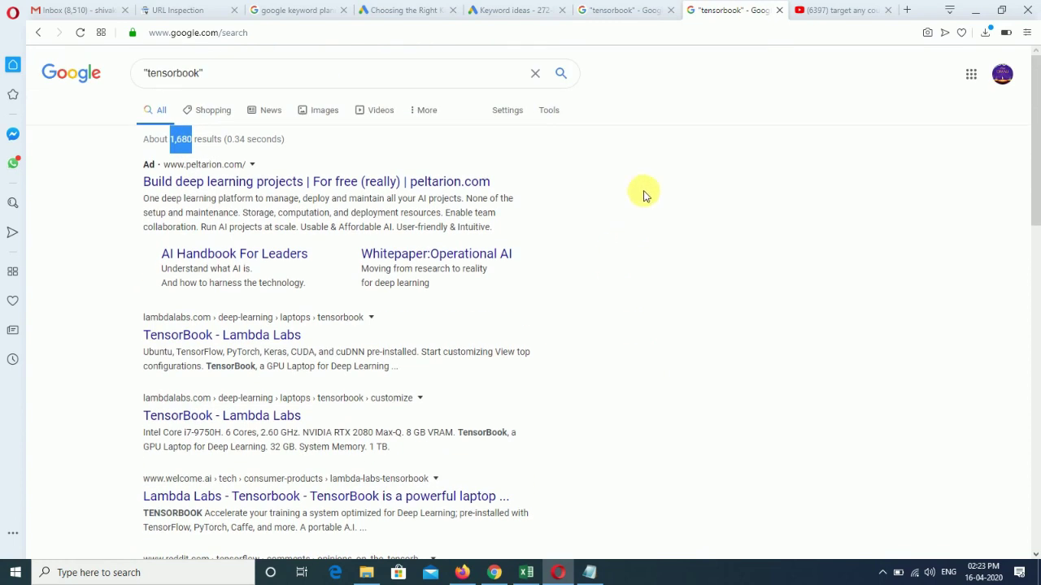
pyautogui.click(646, 8)
pyautogui.scroll(-3, 741, 324)
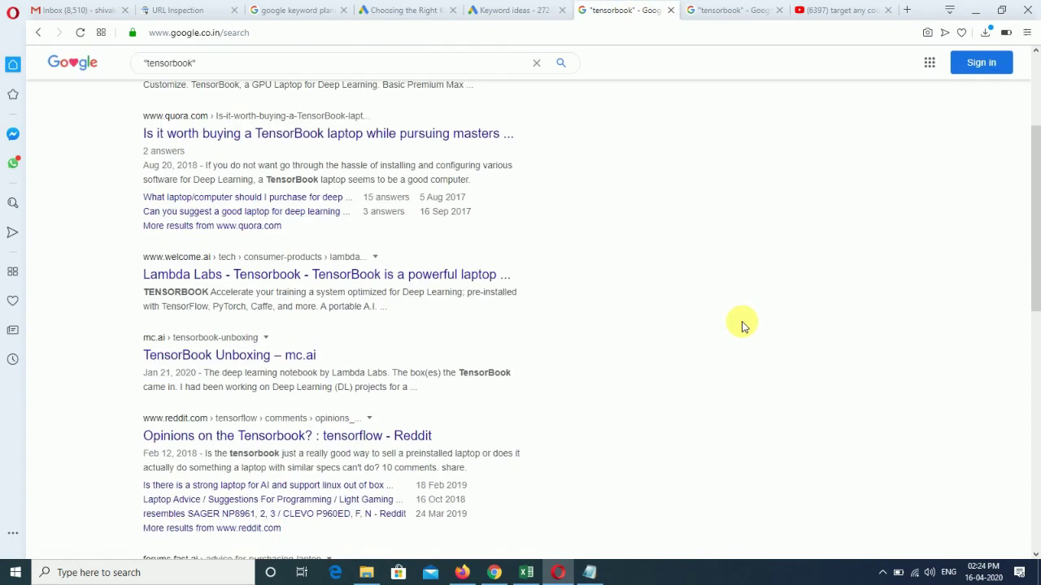
pyautogui.scroll(4, 649, 290)
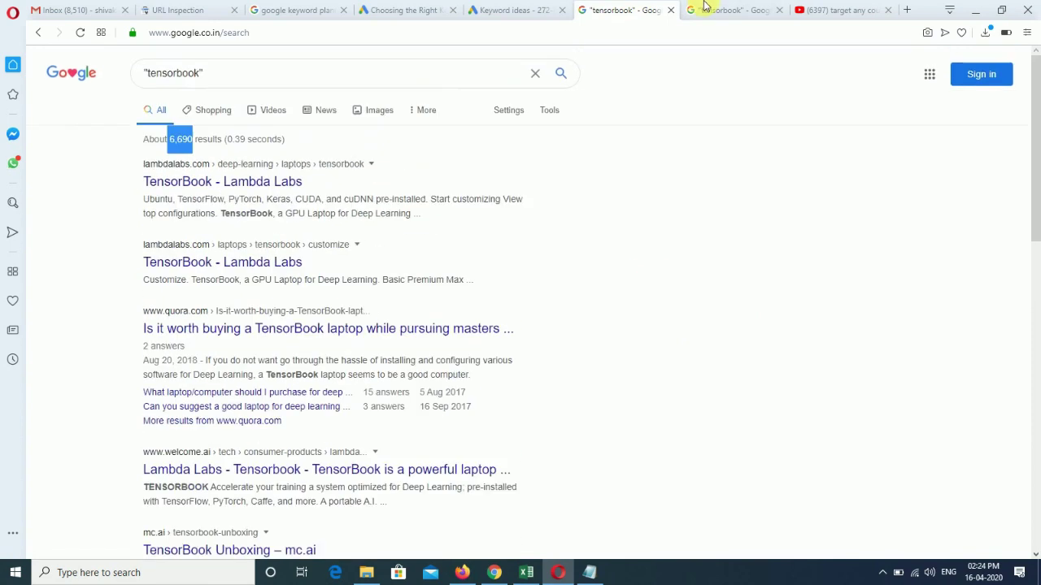
pyautogui.click(728, 9)
# Return to the "laptop" keyword ideas for the United States, set the language to Hindi and review the ideas
pyautogui.click(526, 8)
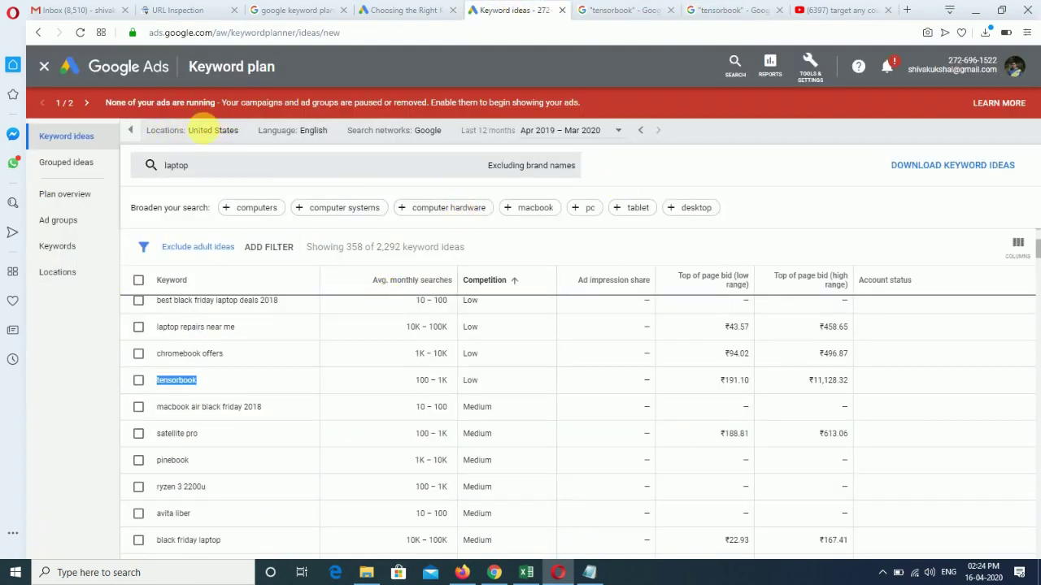
pyautogui.click(333, 137)
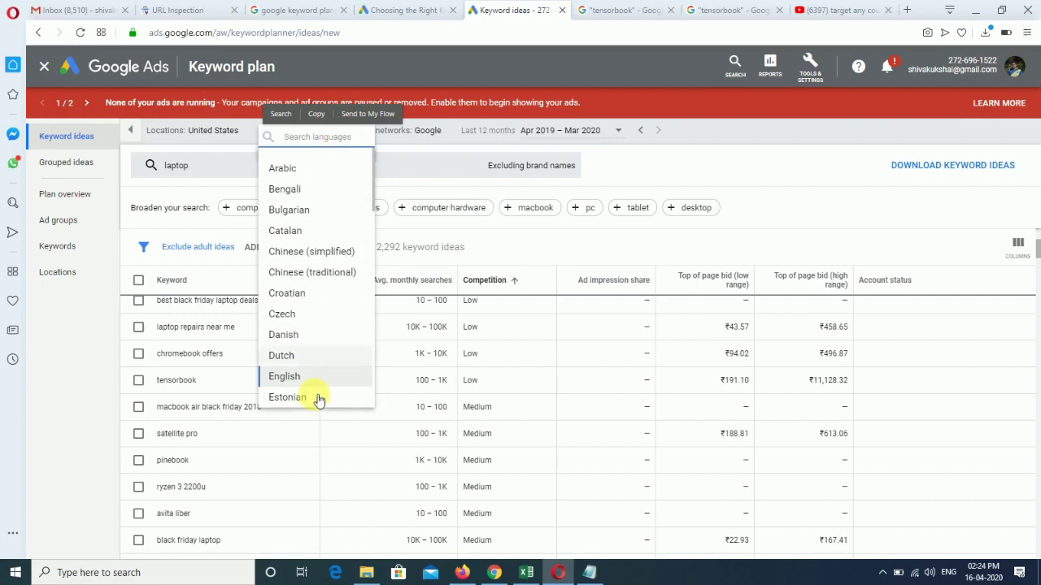
pyautogui.scroll(-4, 310, 274)
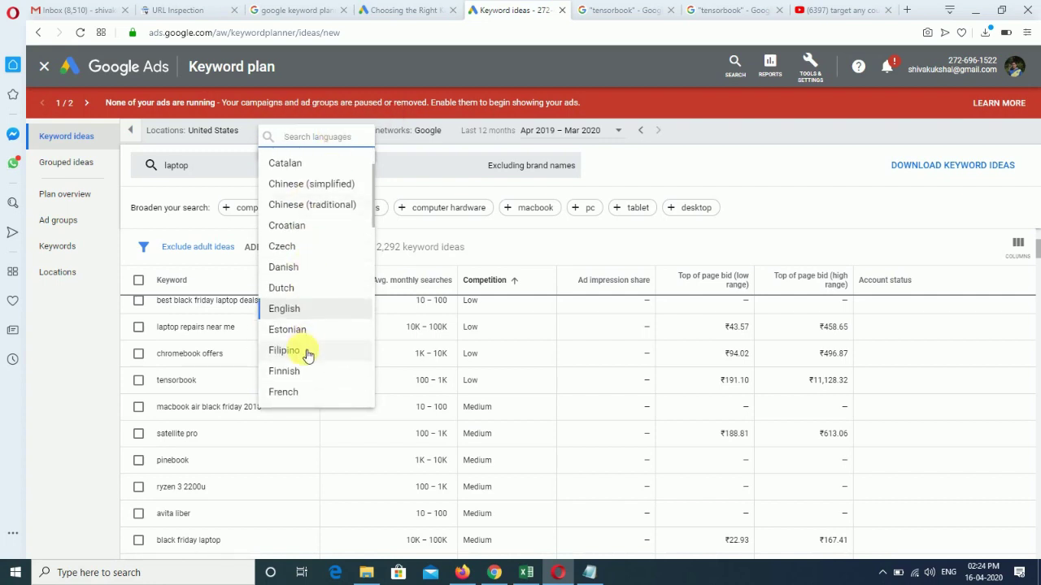
pyautogui.click(307, 239)
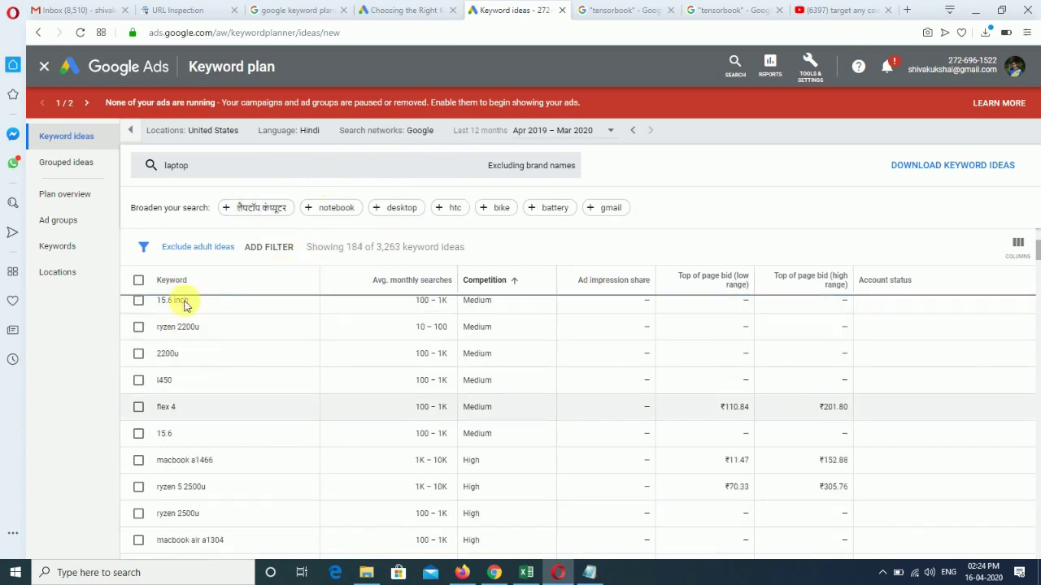
pyautogui.scroll(2, 254, 427)
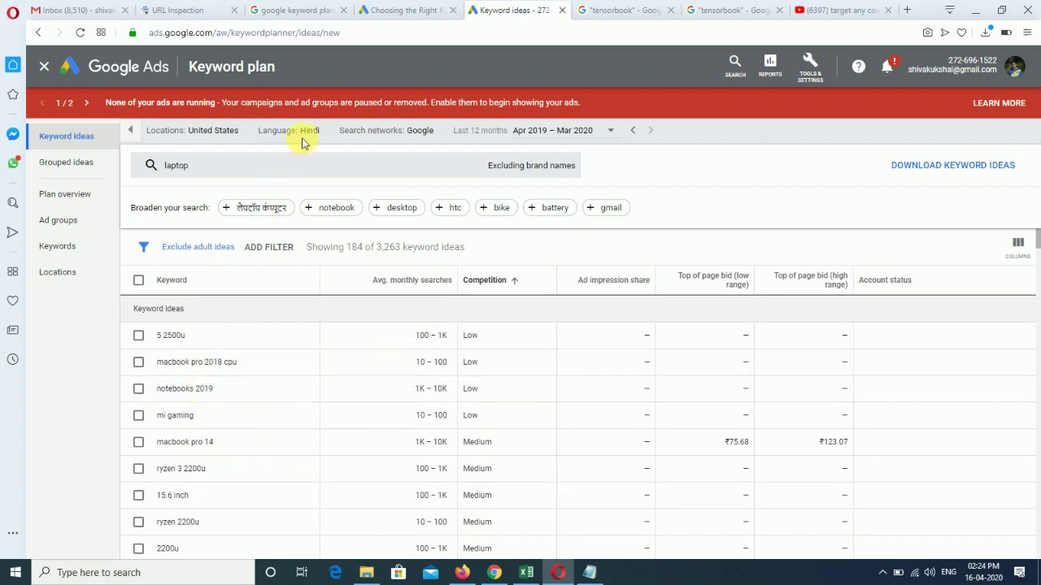
# Replace the seed keyword "laptop" with the suggested "लैपटॉप कंप्यूटर" and get its keyword ideas
pyautogui.click(248, 209)
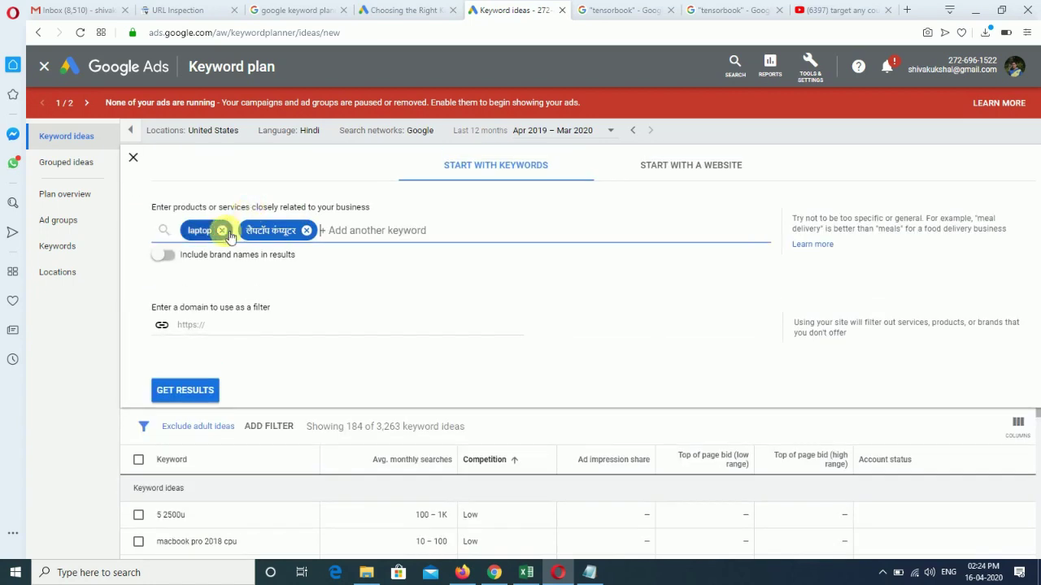
pyautogui.click(222, 230)
pyautogui.click(202, 390)
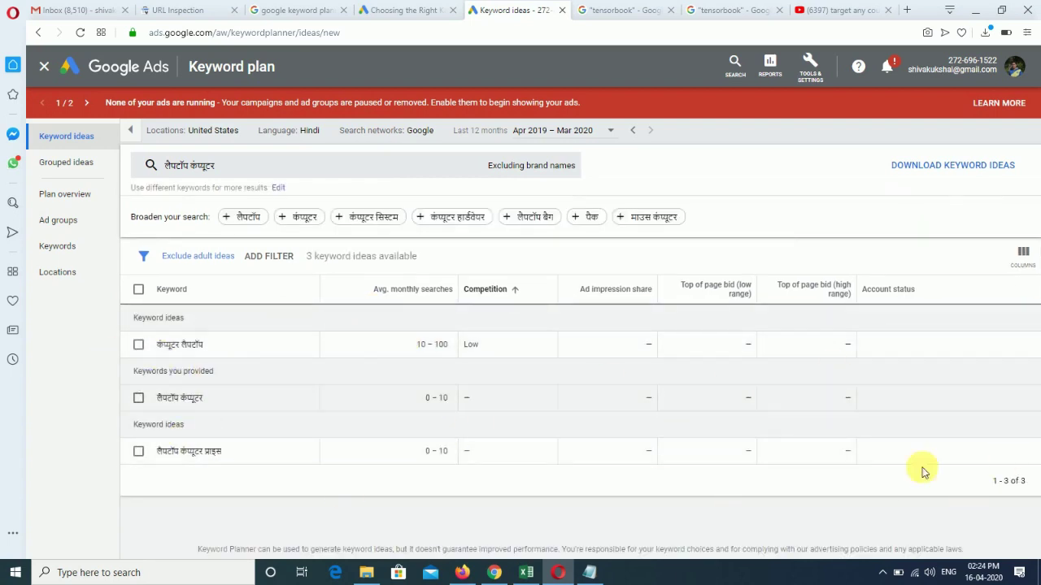
# Split the seed keyword into two separate keywords, "लैपटॉप" and "कंप्यूटर", and get their keyword ideas
pyautogui.click(198, 170)
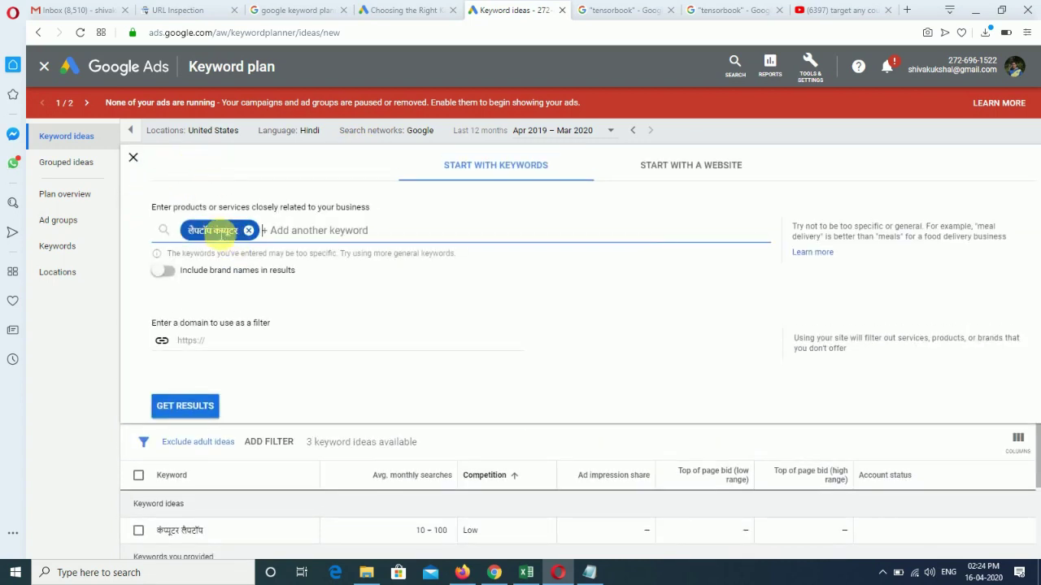
pyautogui.click(217, 231)
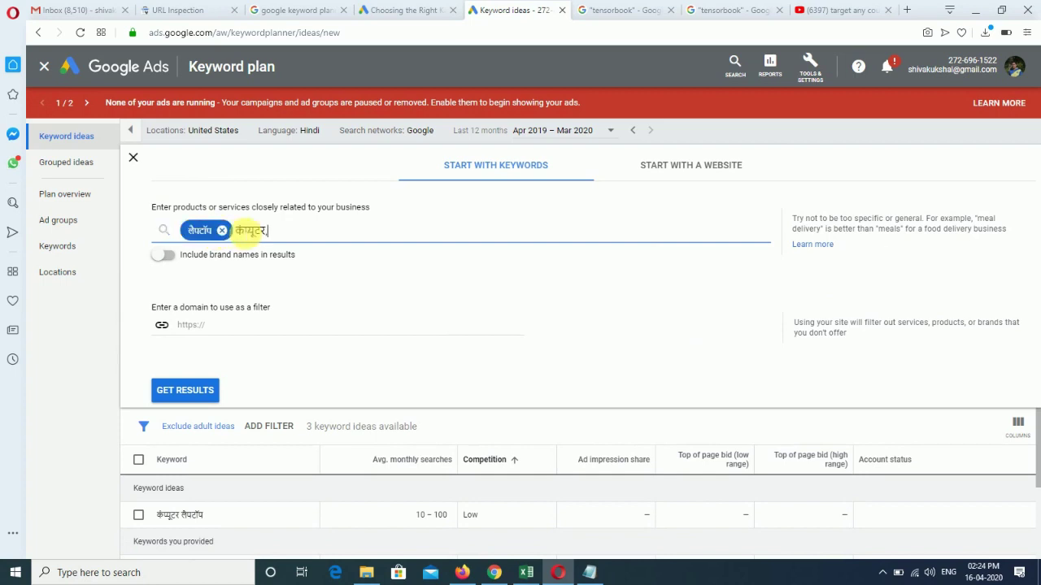
pyautogui.click(342, 264)
pyautogui.click(341, 235)
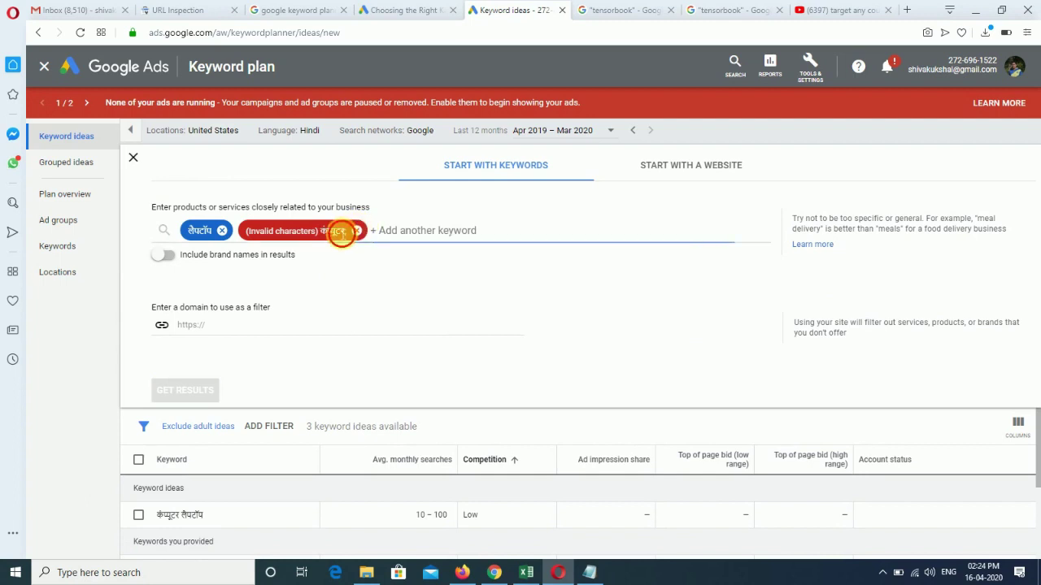
pyautogui.click(620, 282)
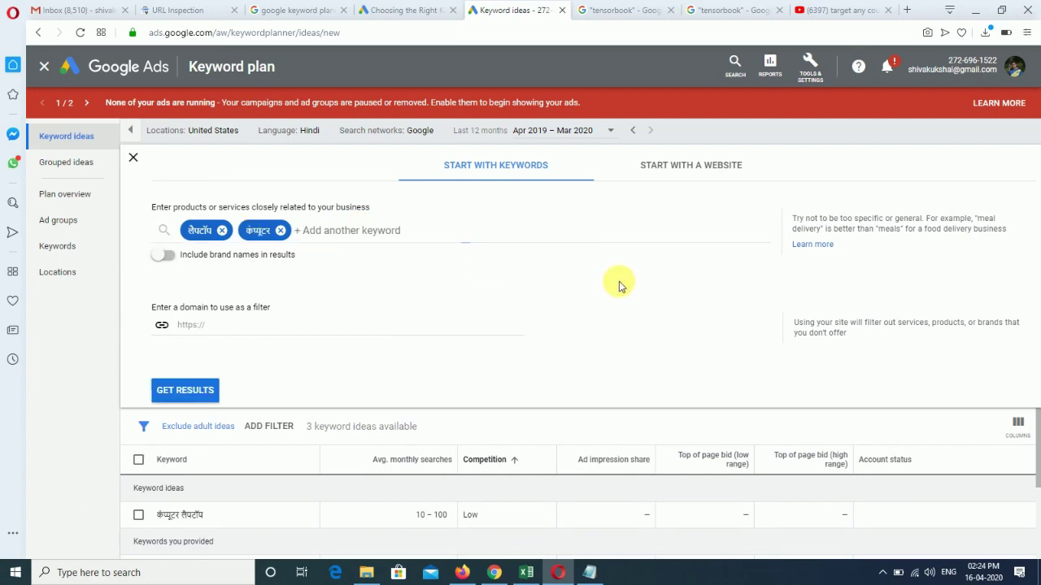
pyautogui.click(186, 391)
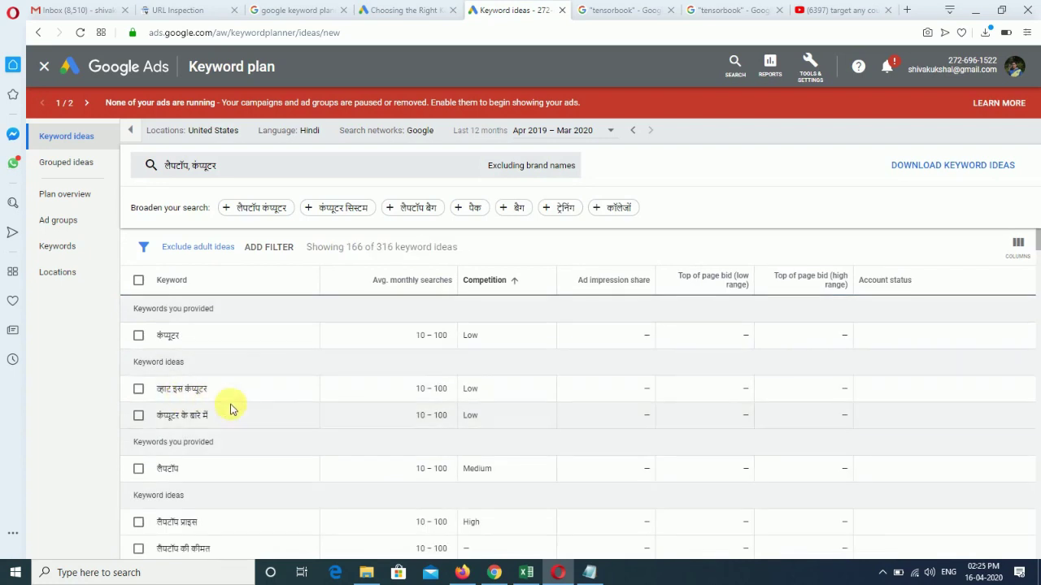
# Review the Hindi keyword ideas and sort them by top of page bid (high range) in descending order
pyautogui.scroll(-10, 317, 447)
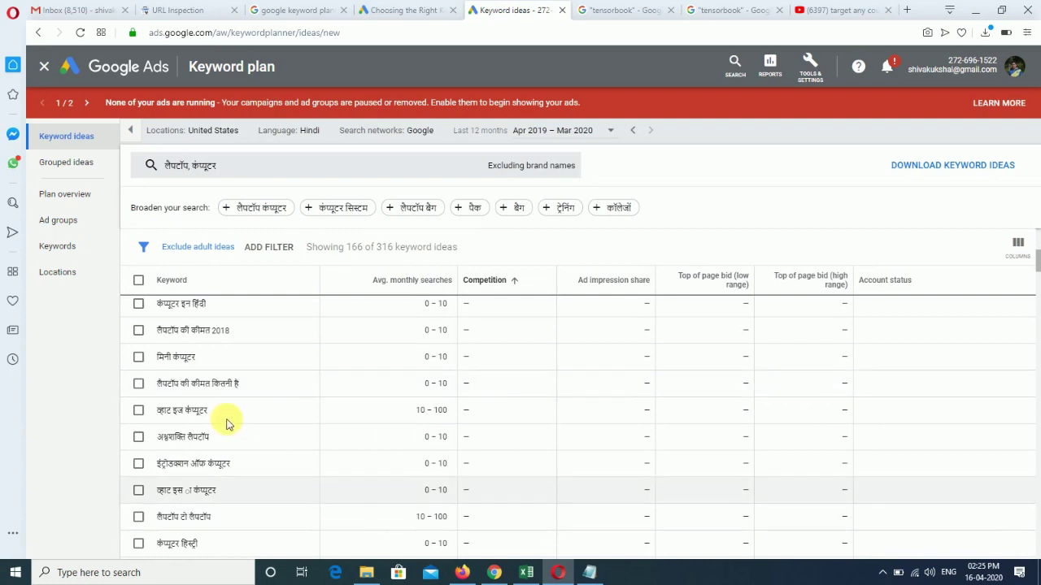
pyautogui.scroll(10, 225, 383)
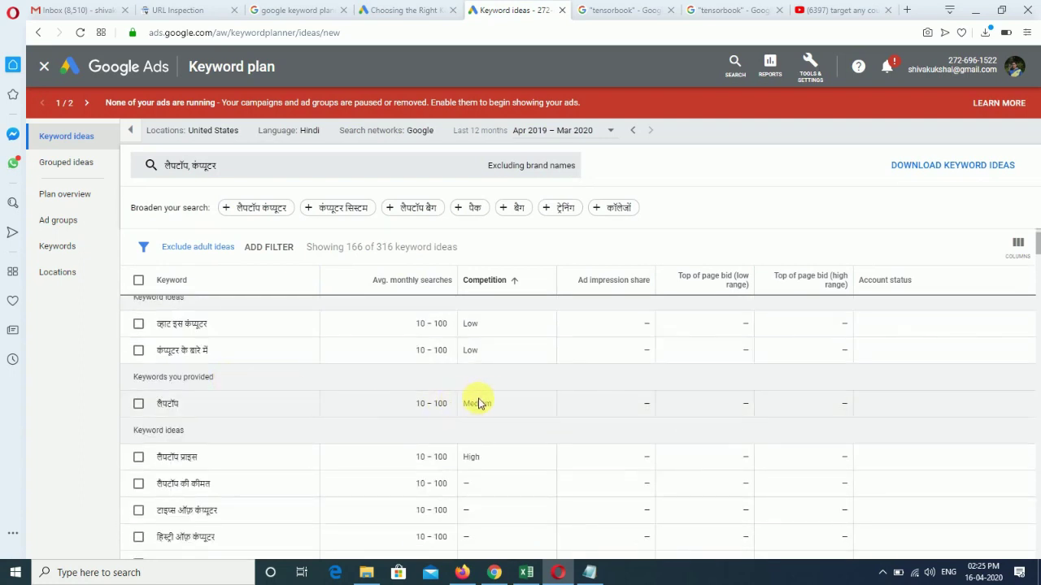
pyautogui.scroll(-5, 485, 400)
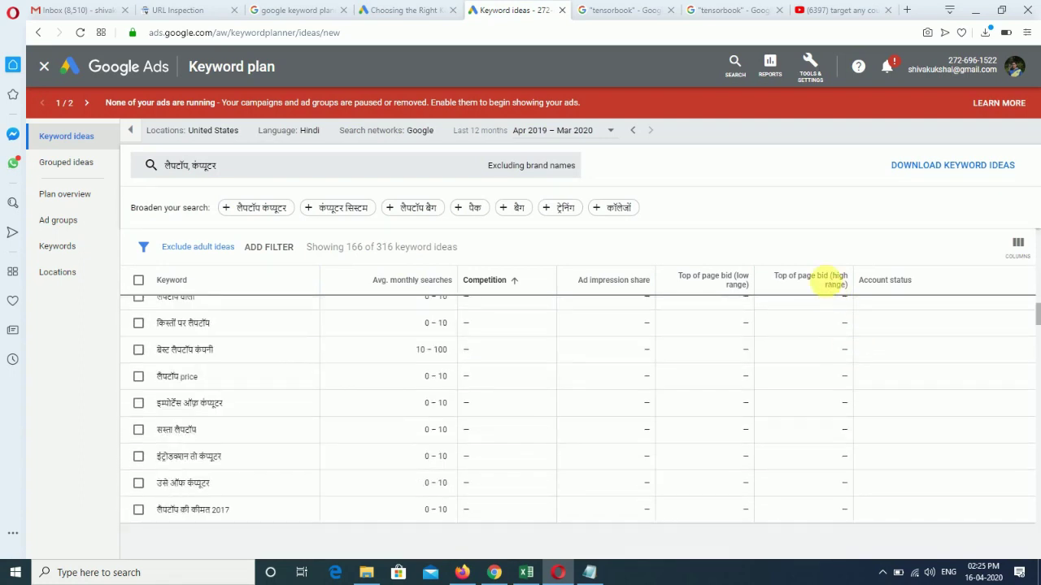
pyautogui.click(823, 279)
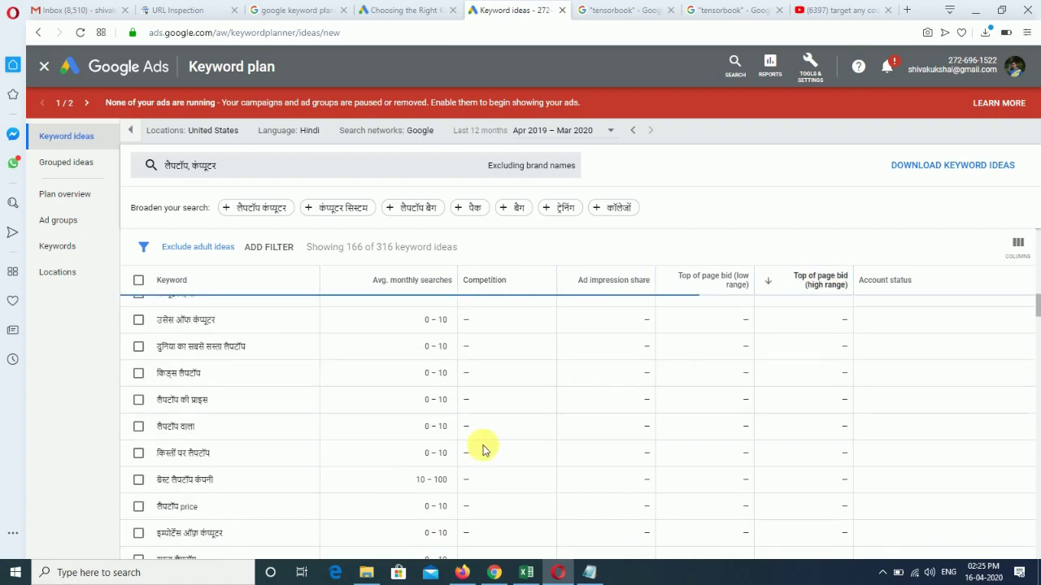
pyautogui.scroll(5, 486, 445)
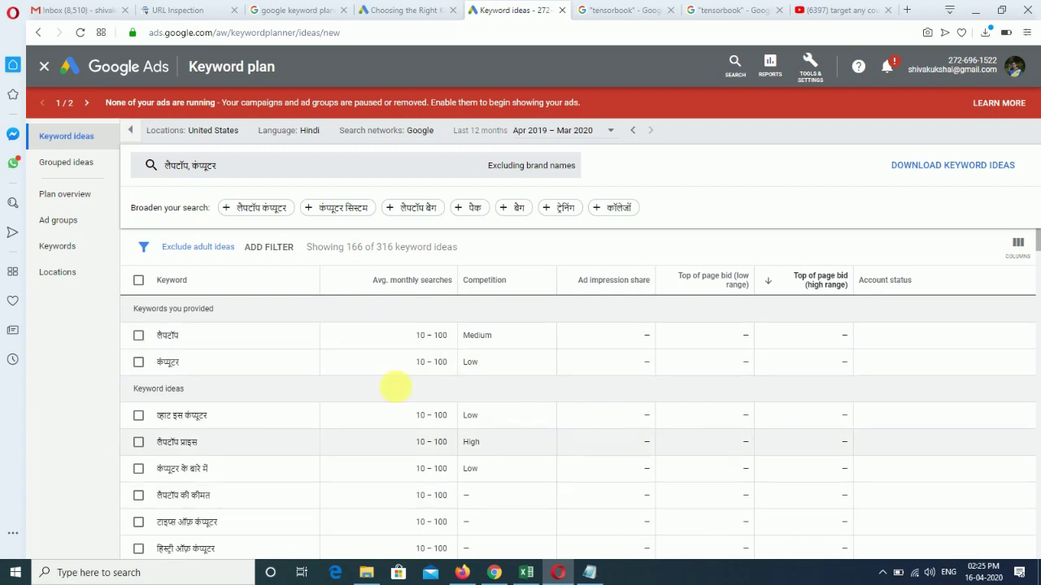
pyautogui.scroll(-5, 455, 400)
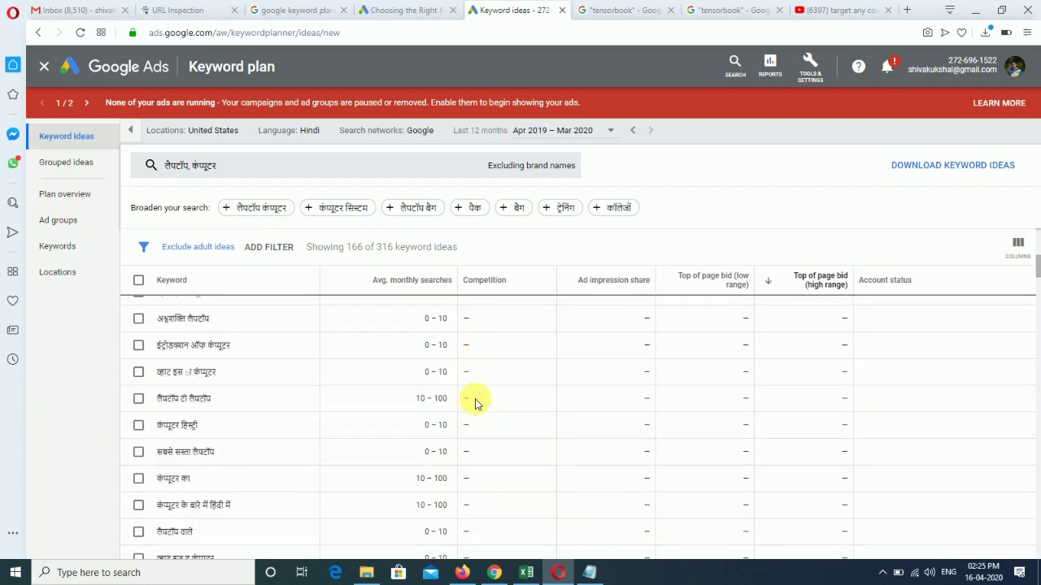
pyautogui.scroll(5, 477, 399)
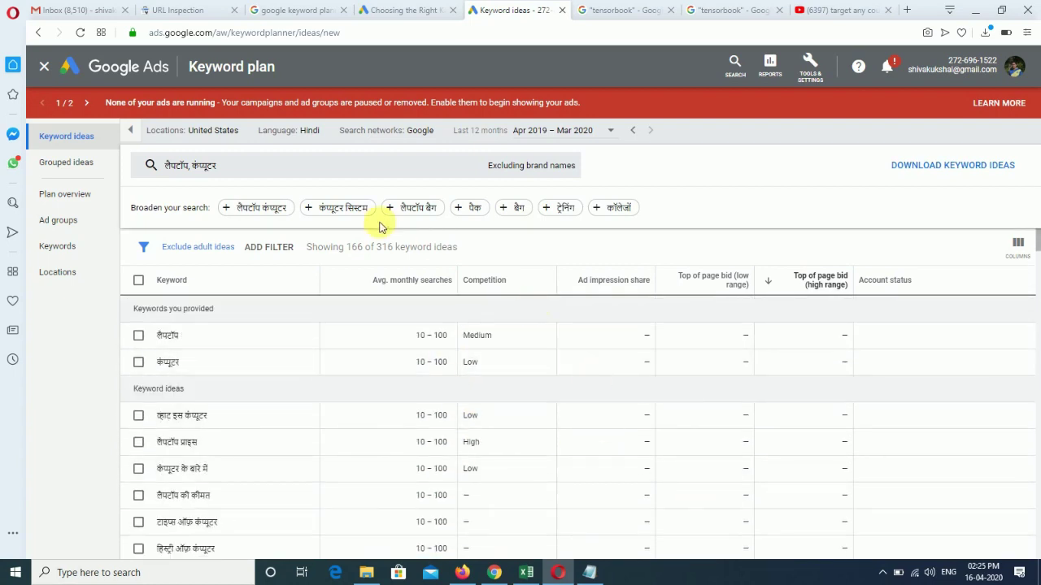
# Set the keyword plan's language to English and the search networks to Google and search partners
pyautogui.click(331, 132)
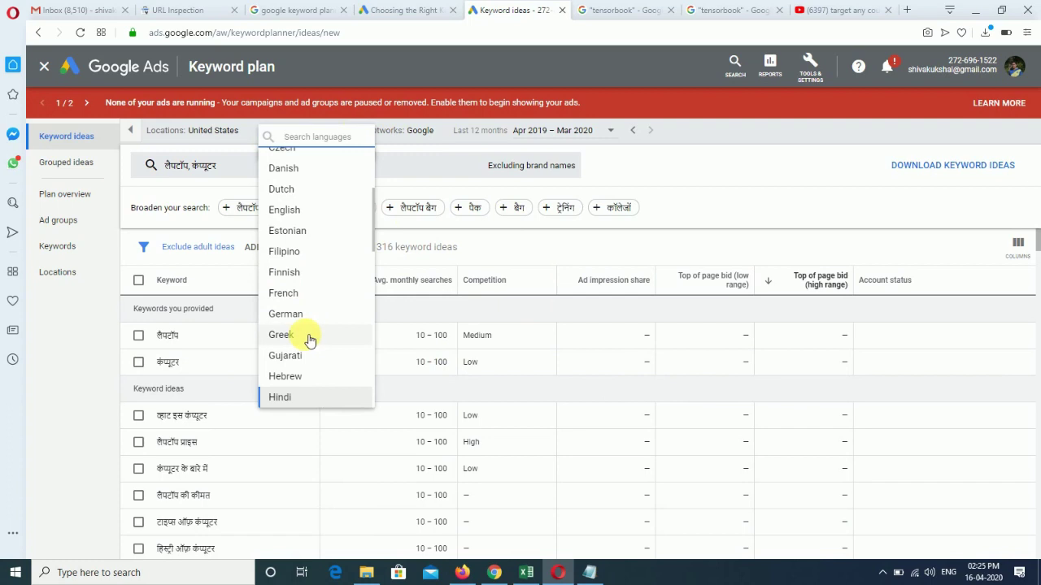
pyautogui.click(299, 211)
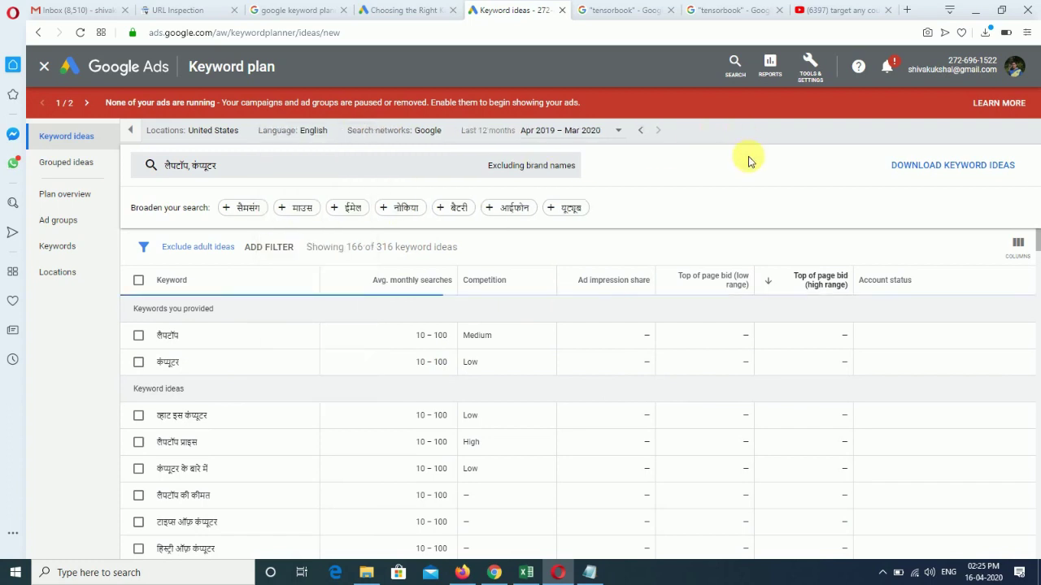
pyautogui.click(453, 131)
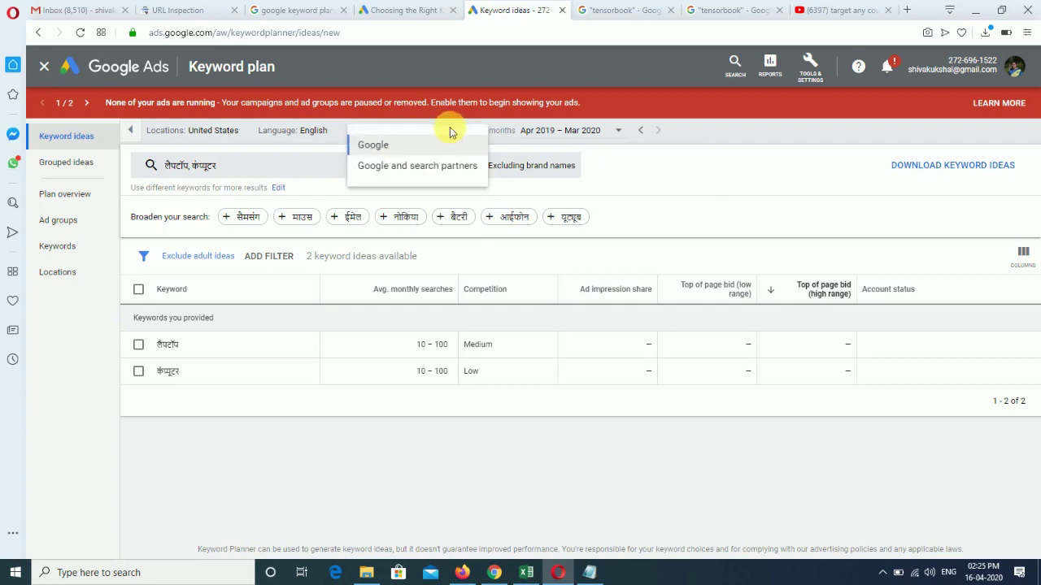
pyautogui.click(452, 167)
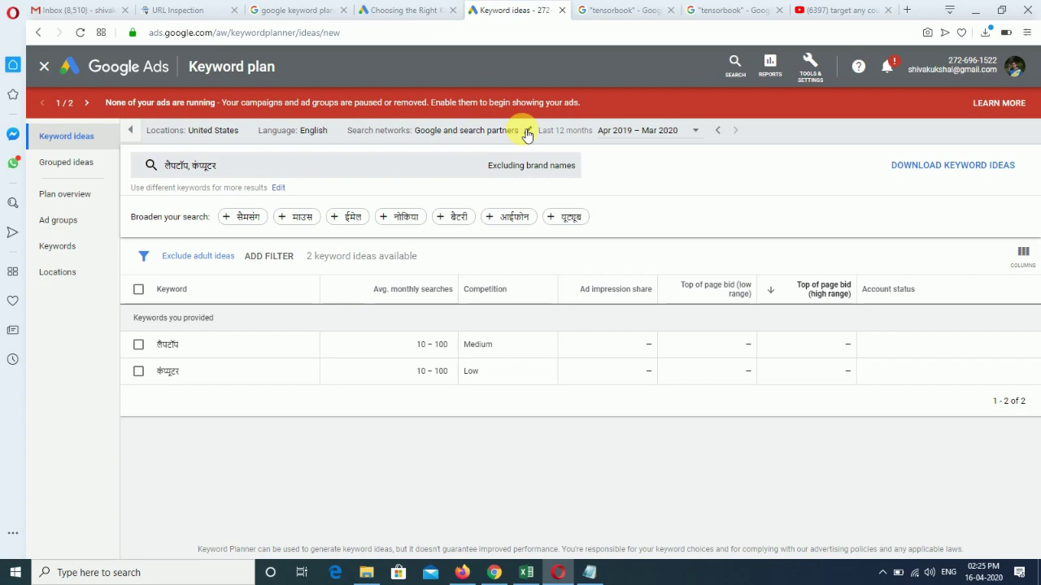
# Open the seed keywords for editing and remove both "कंप्यूटर" and "लैपटॉप"
pyautogui.click(254, 165)
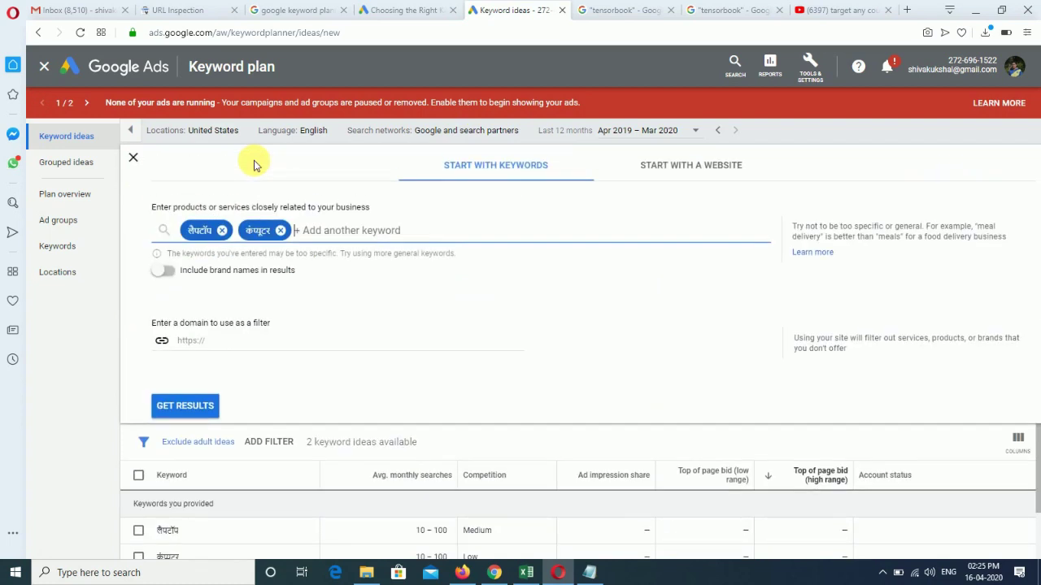
pyautogui.click(280, 230)
pyautogui.click(222, 230)
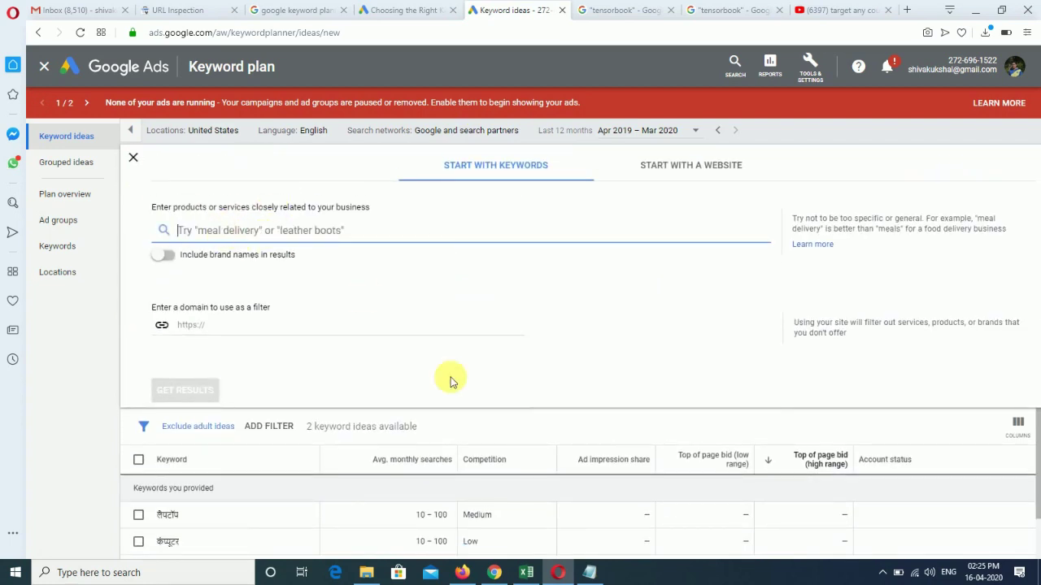